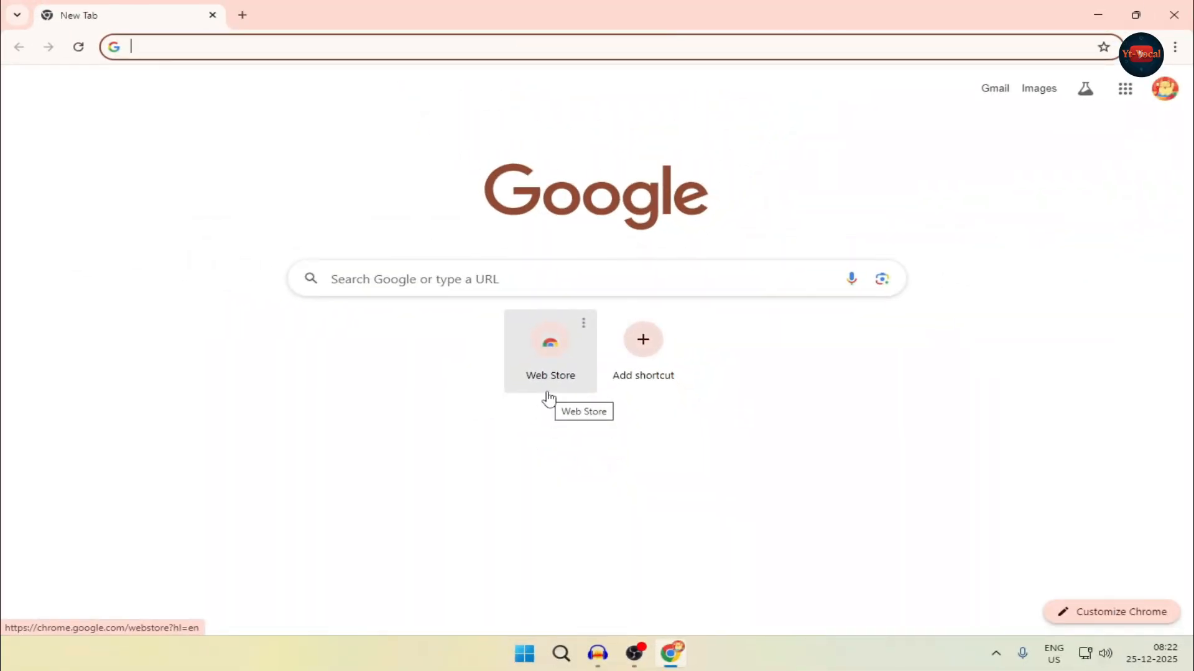
Step: Search Google for edistrict and open the eDistrict – Government of West Bengal site
{"action": "left_click", "coordinate": [407, 280]}
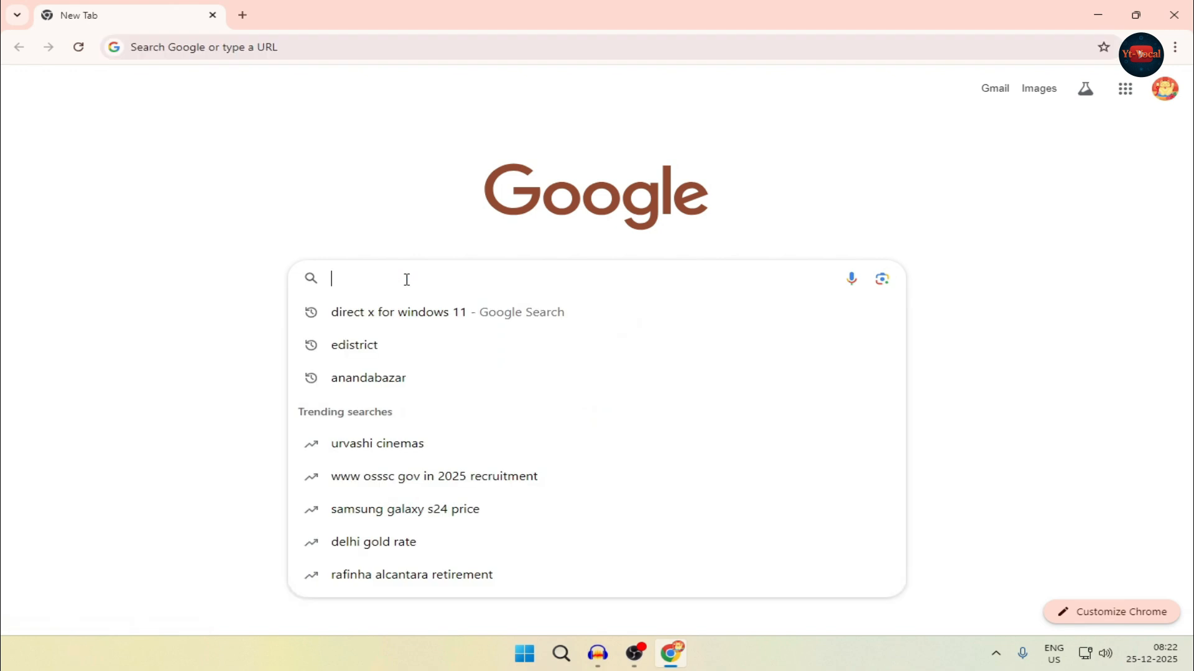
{"action": "type", "text": "ed"}
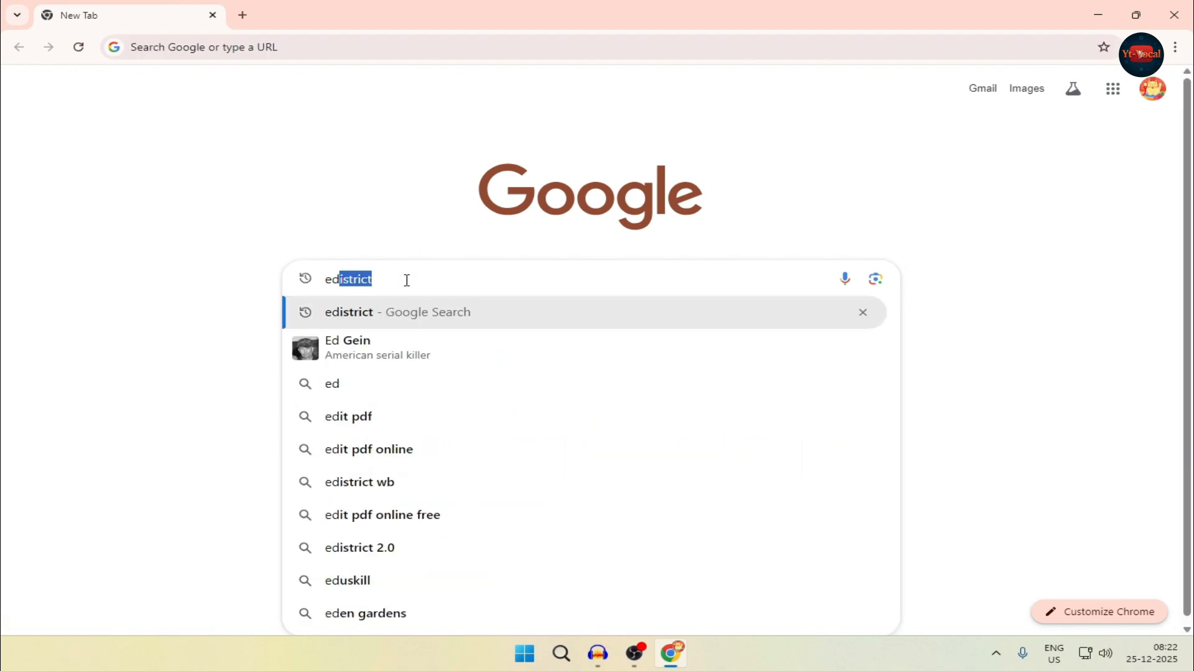
{"action": "key", "text": "Return"}
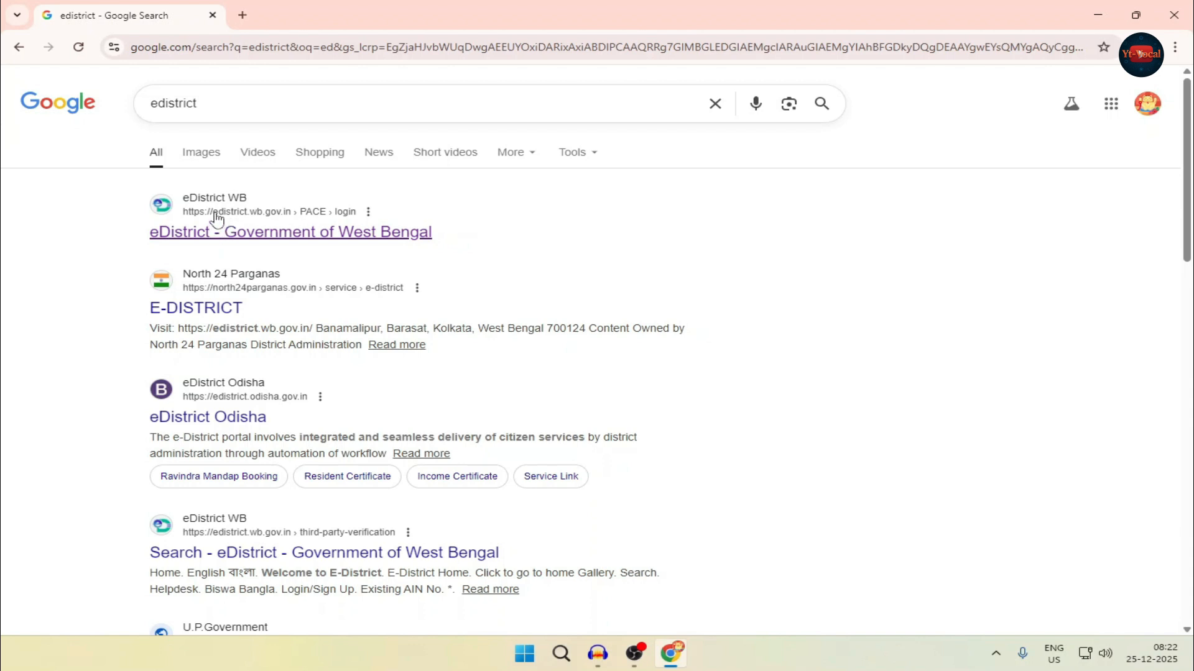
{"action": "left_click", "coordinate": [242, 240]}
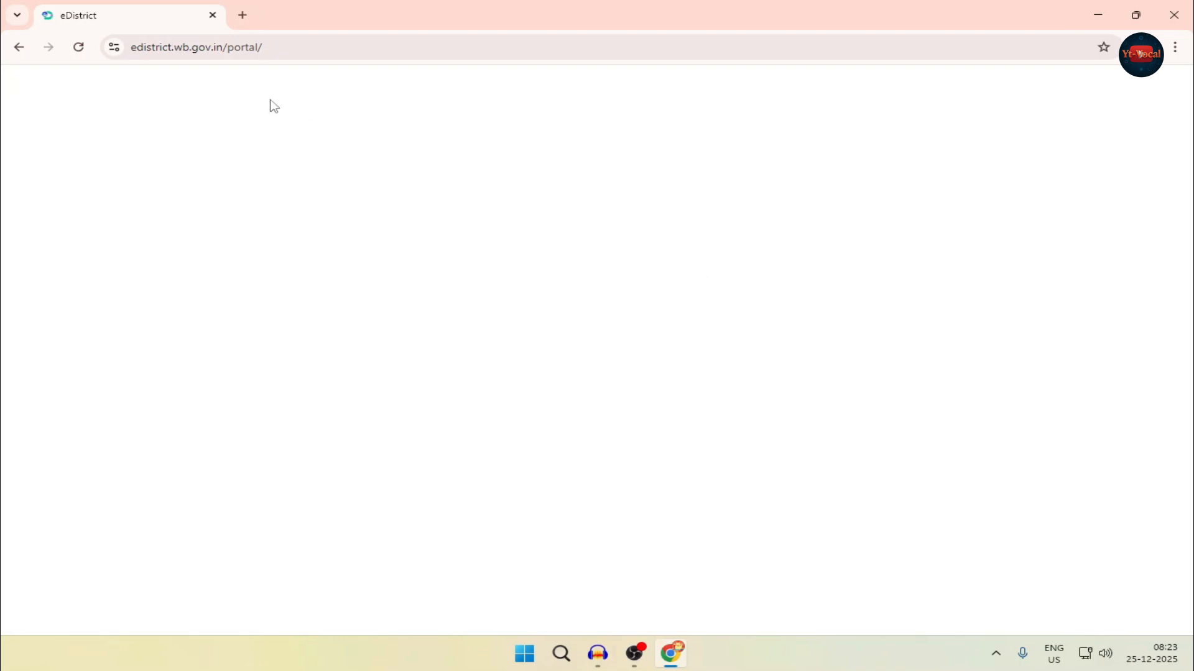
Step: Reload the blank eDistrict page and go to the LOGIN/SIGN UP page
{"action": "left_click", "coordinate": [74, 48]}
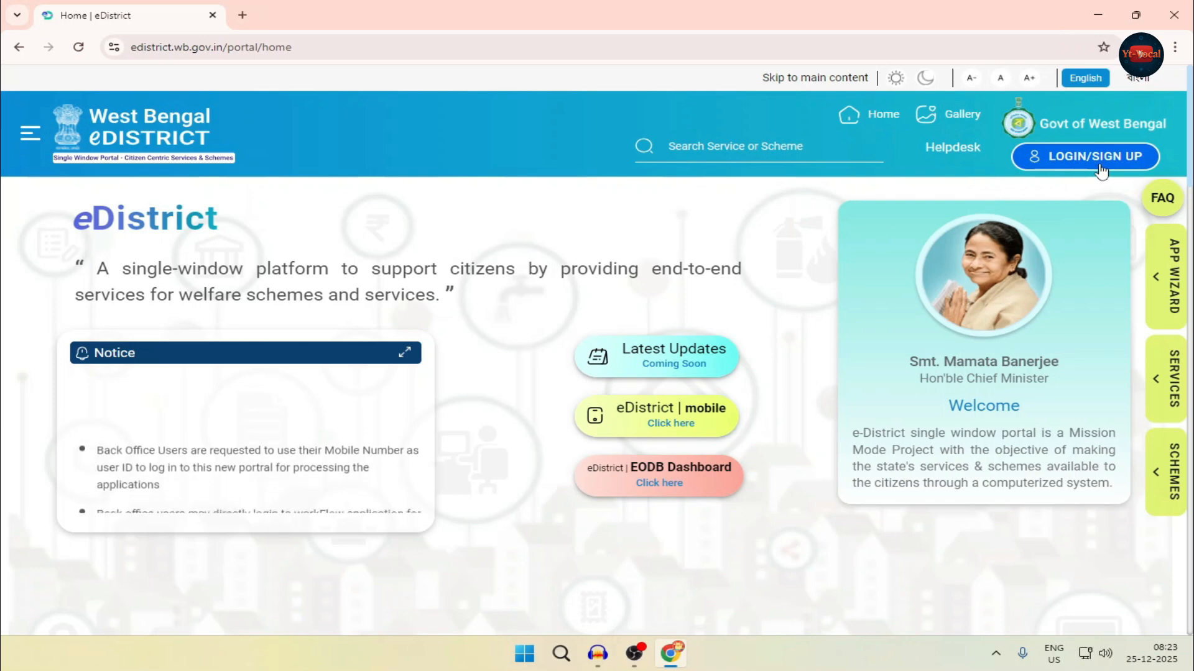
{"action": "left_click", "coordinate": [1094, 162]}
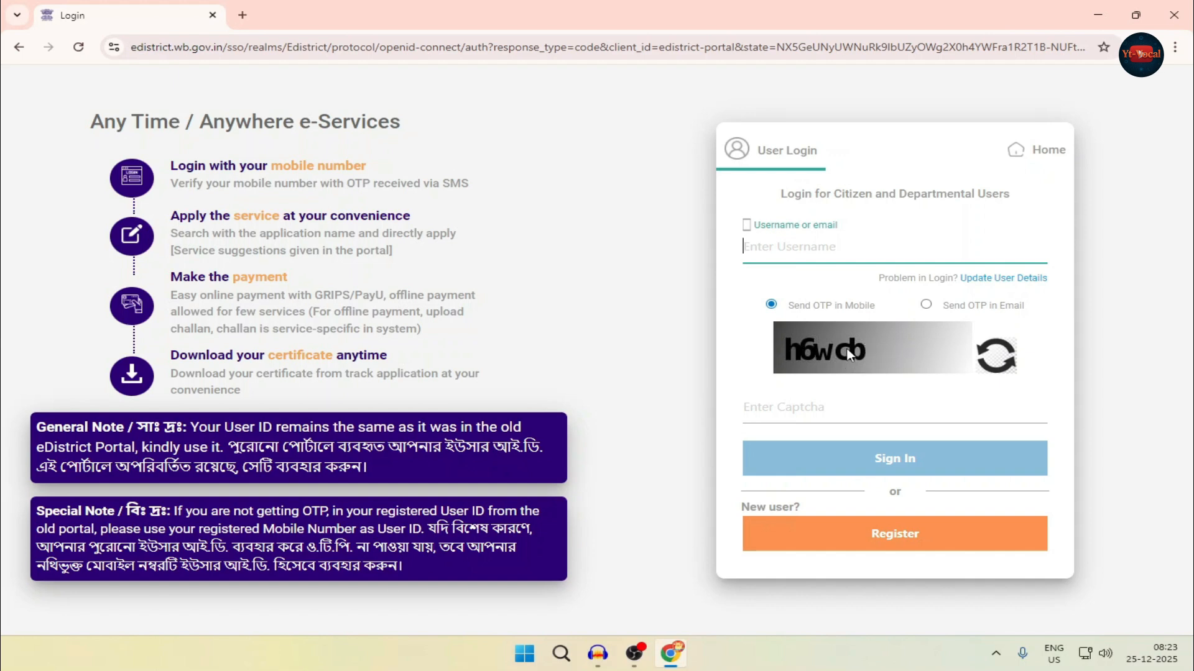
Step: Open the new-user Register form, start on First name, and look through its fields
{"action": "left_click", "coordinate": [893, 541]}
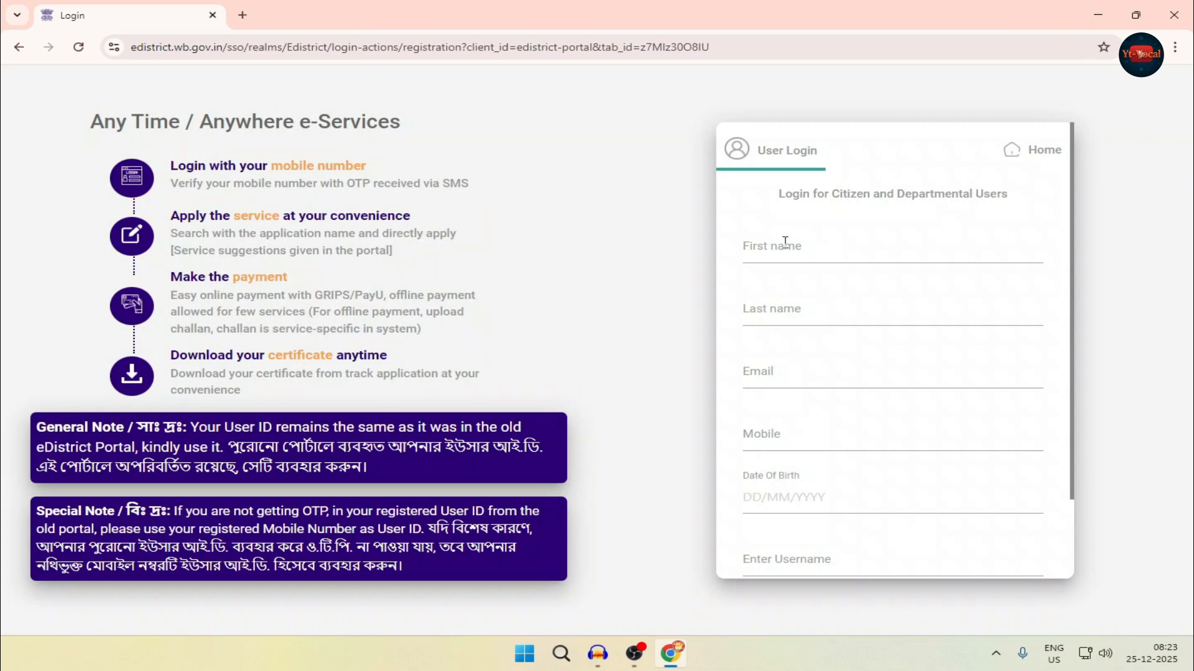
{"action": "left_click", "coordinate": [785, 242]}
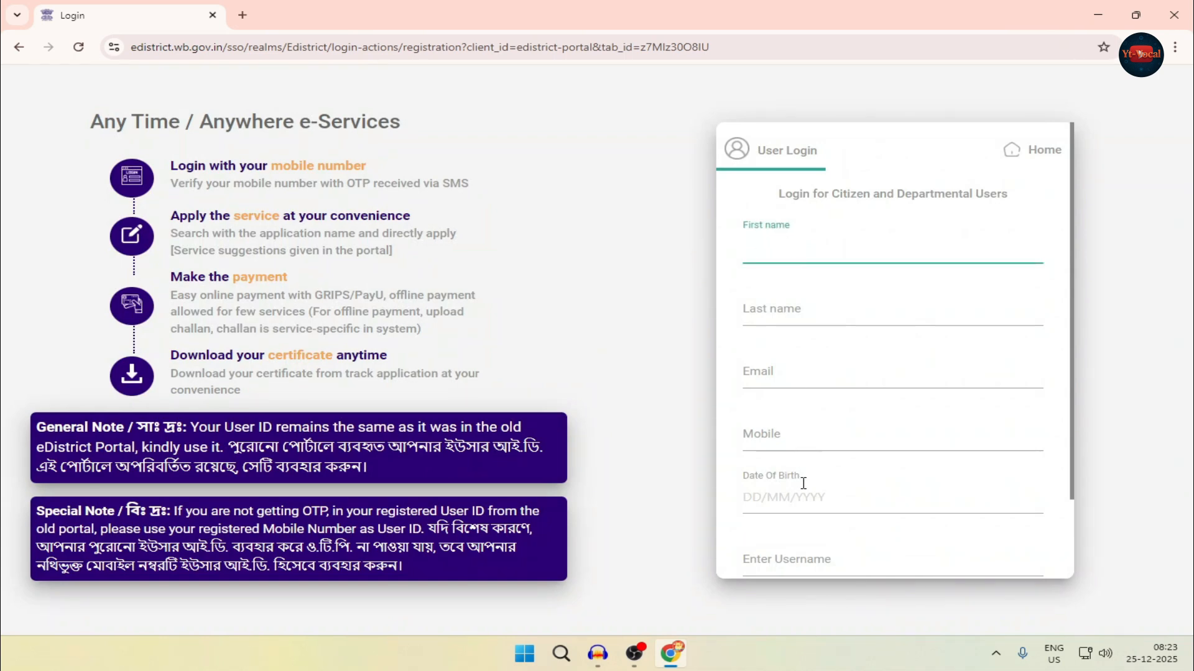
{"action": "scroll", "coordinate": [803, 483], "scroll_direction": "down", "scroll_amount": 2}
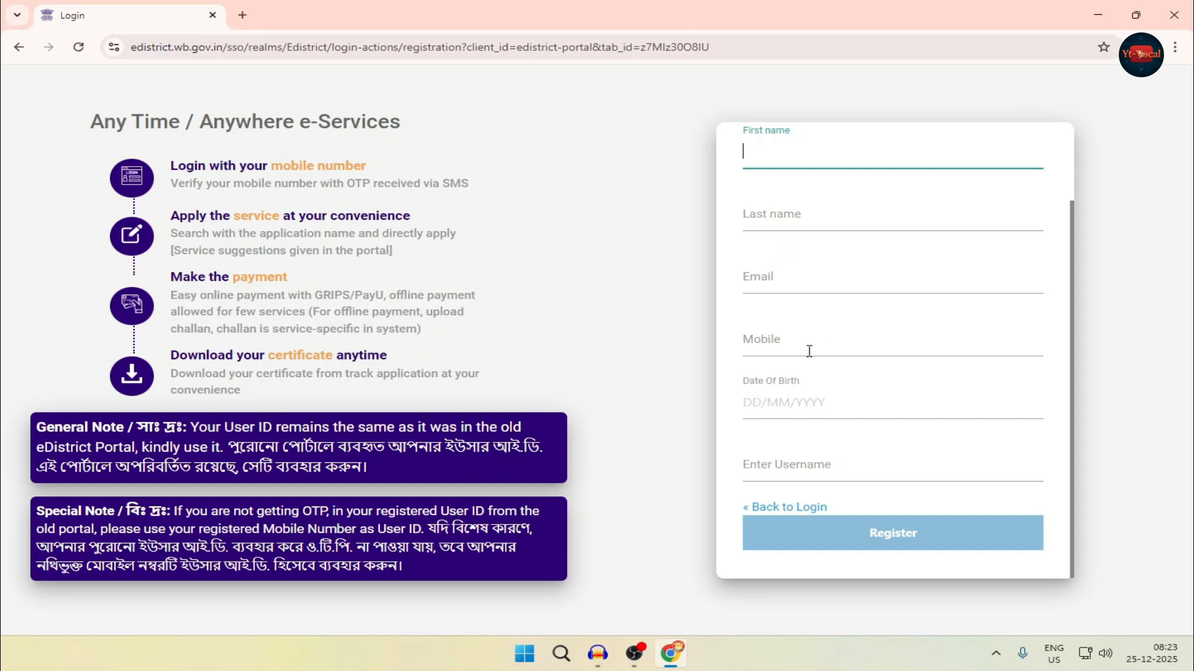
{"action": "scroll", "coordinate": [802, 354], "scroll_direction": "up", "scroll_amount": 2}
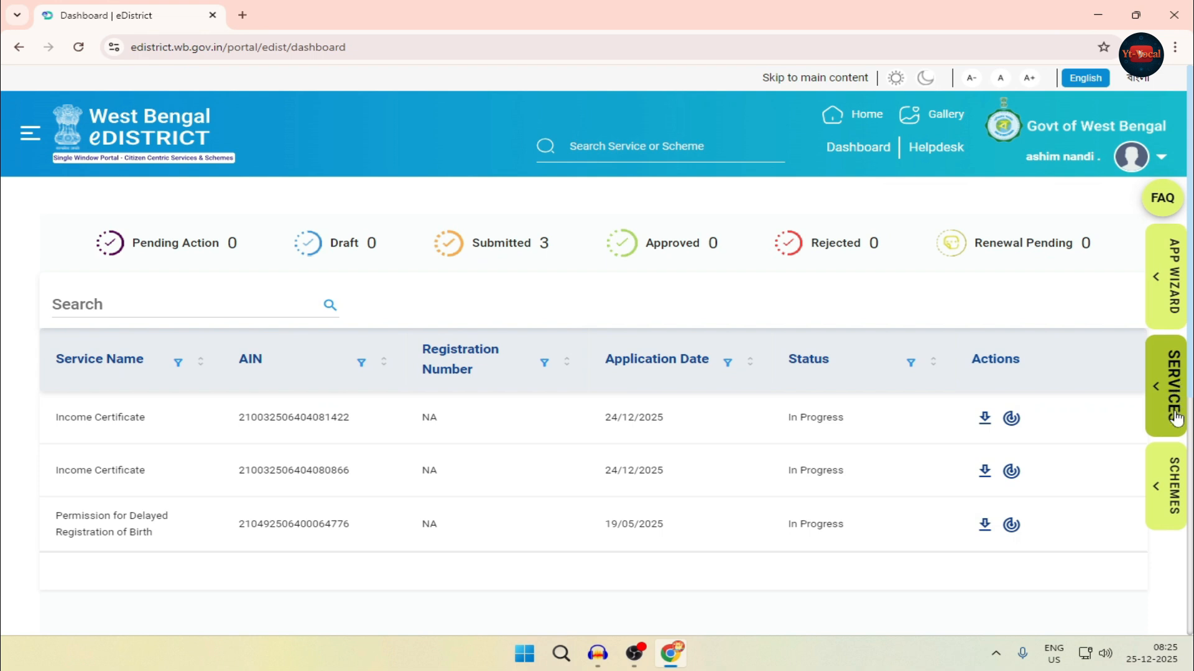
Step: Choose Income Certificate under the Certificates services and accept its requirements
{"action": "left_click", "coordinate": [1160, 394]}
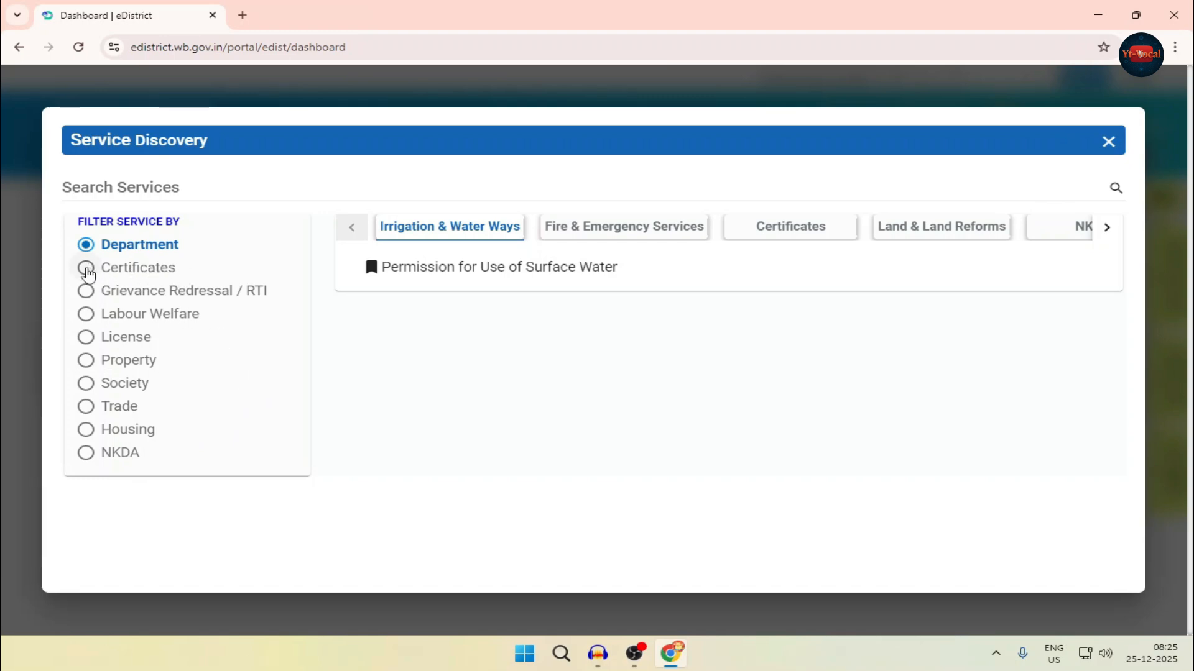
{"action": "left_click", "coordinate": [86, 268]}
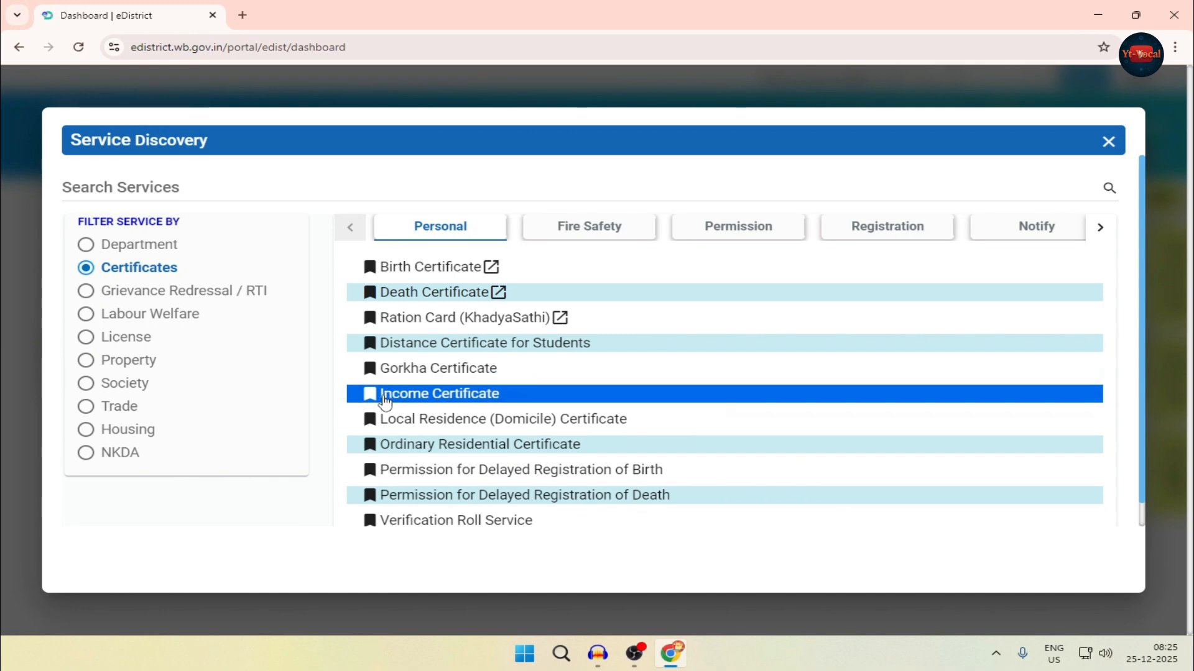
{"action": "left_click", "coordinate": [477, 397]}
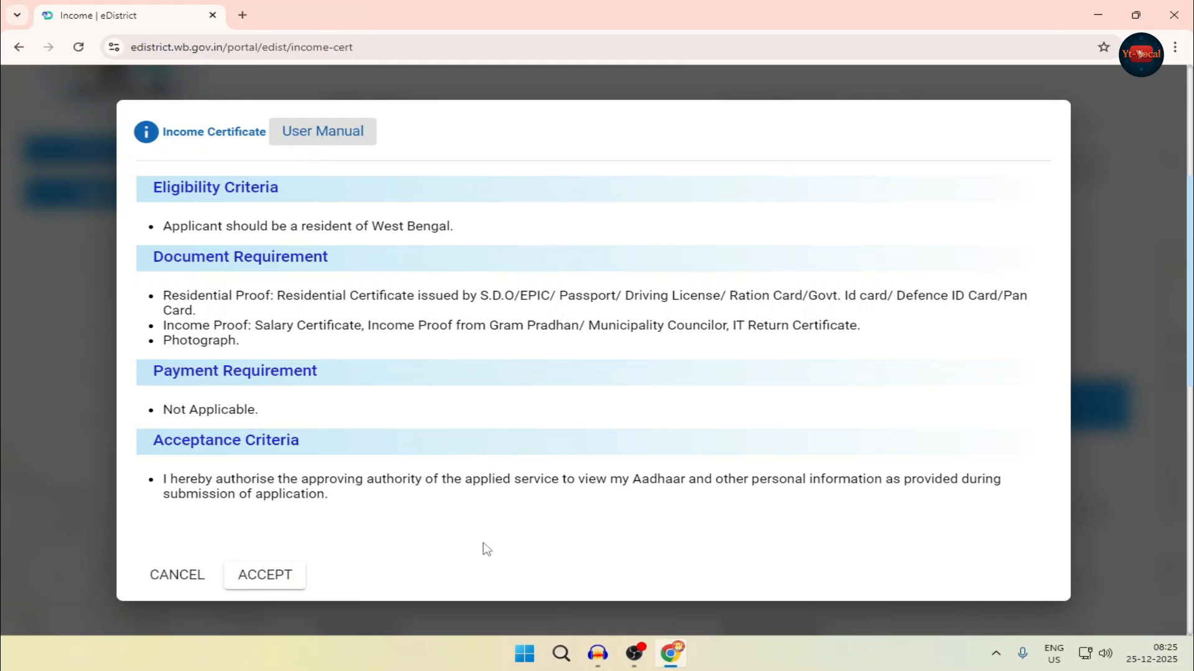
{"action": "left_click", "coordinate": [269, 583]}
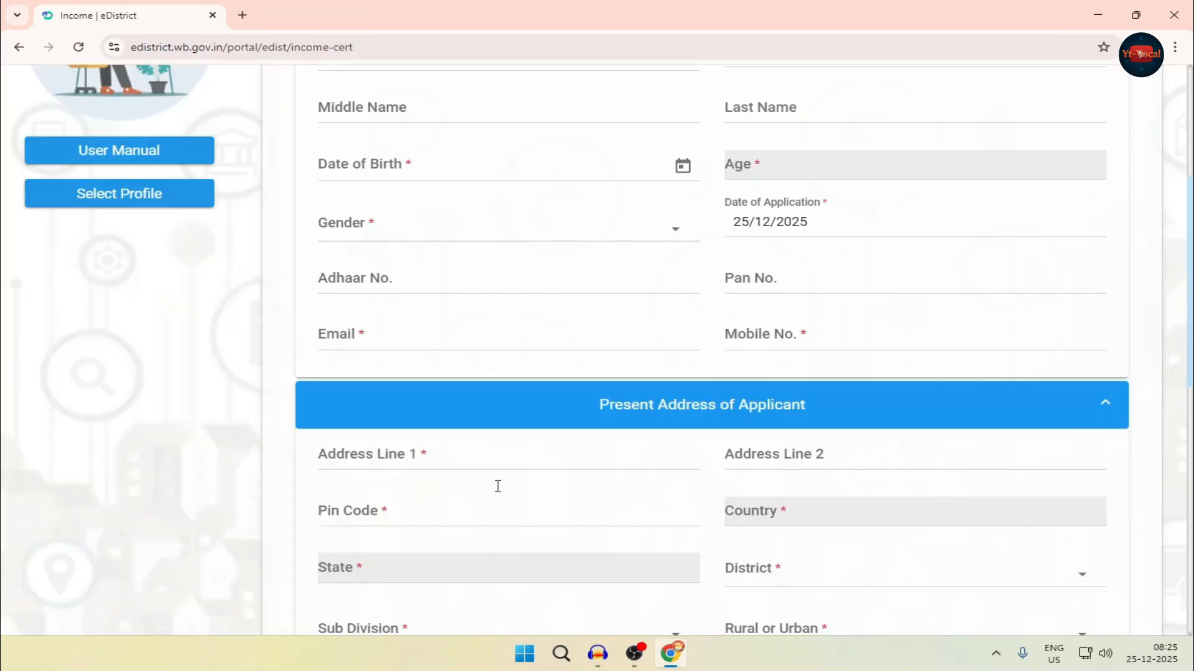
Step: Set the applicant salutation to Mr. and place the cursor in First Name
{"action": "scroll", "coordinate": [597, 363], "scroll_direction": "up", "scroll_amount": 5}
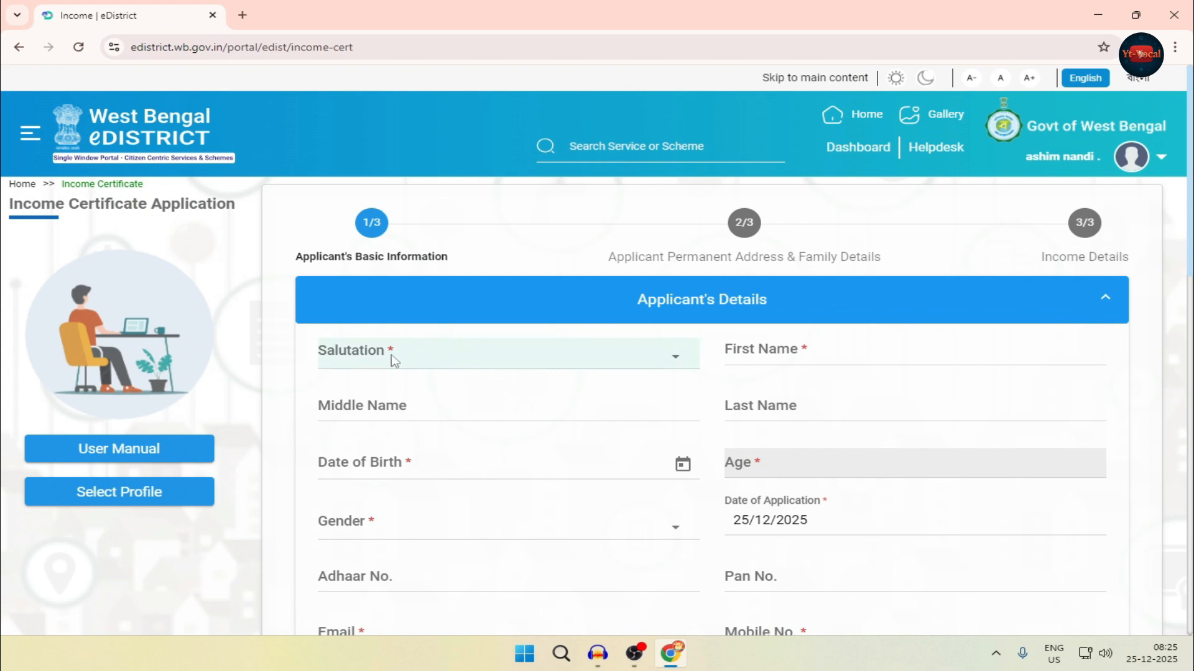
{"action": "left_click", "coordinate": [474, 358]}
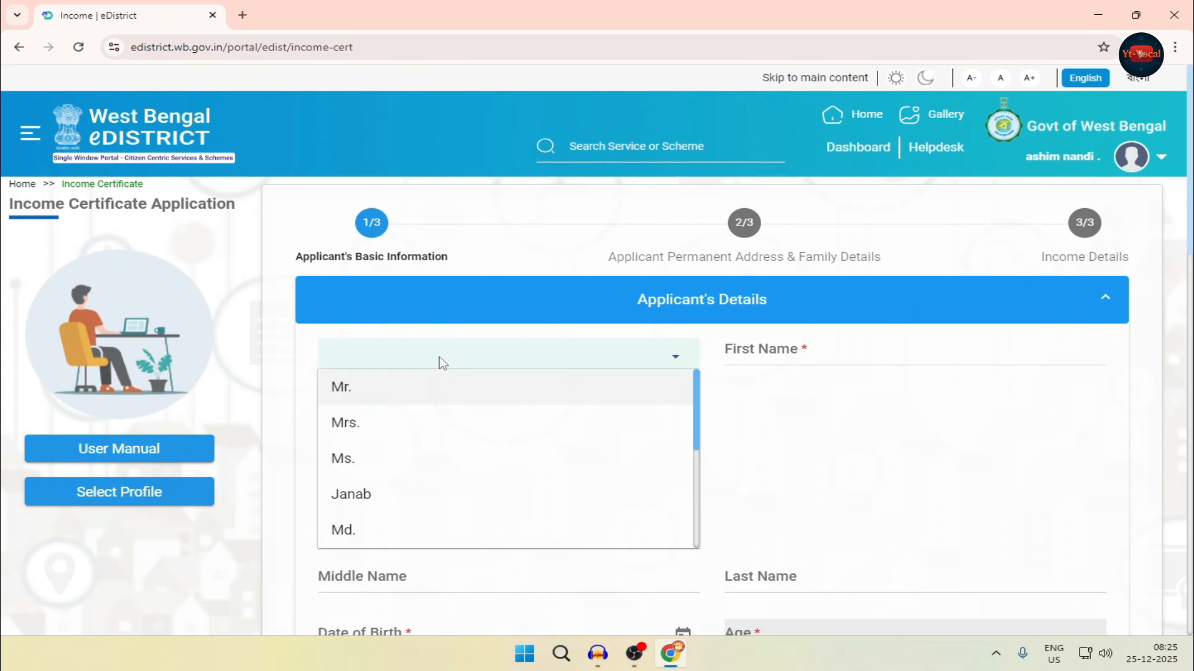
{"action": "left_click", "coordinate": [489, 398]}
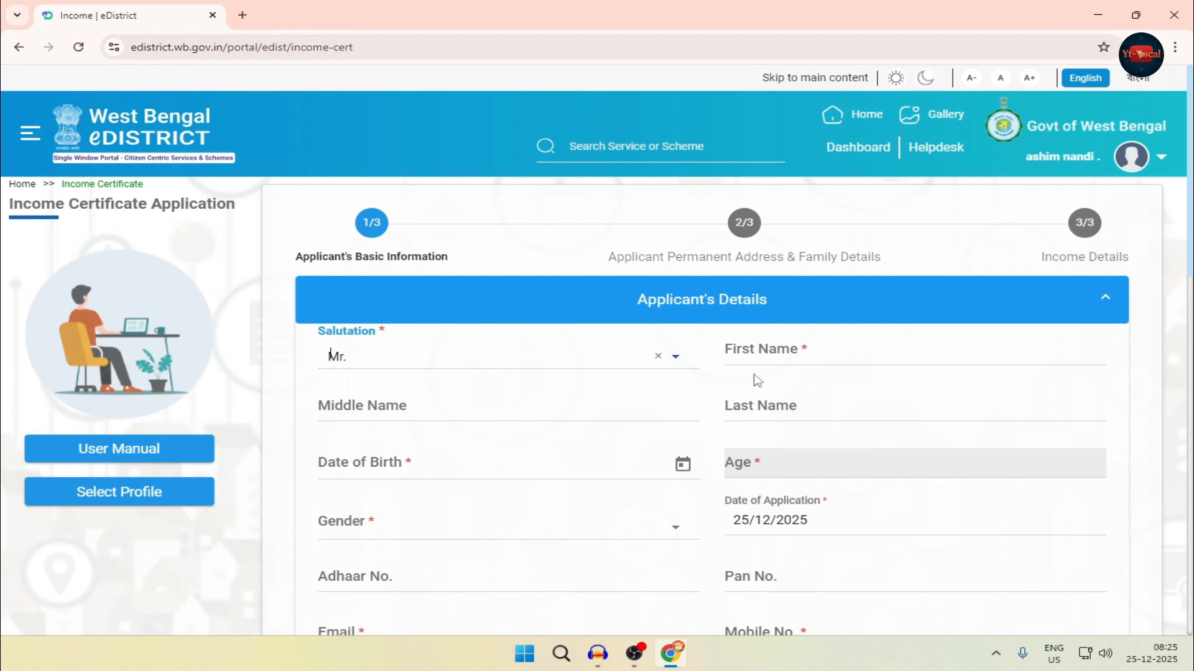
{"action": "left_click", "coordinate": [845, 361]}
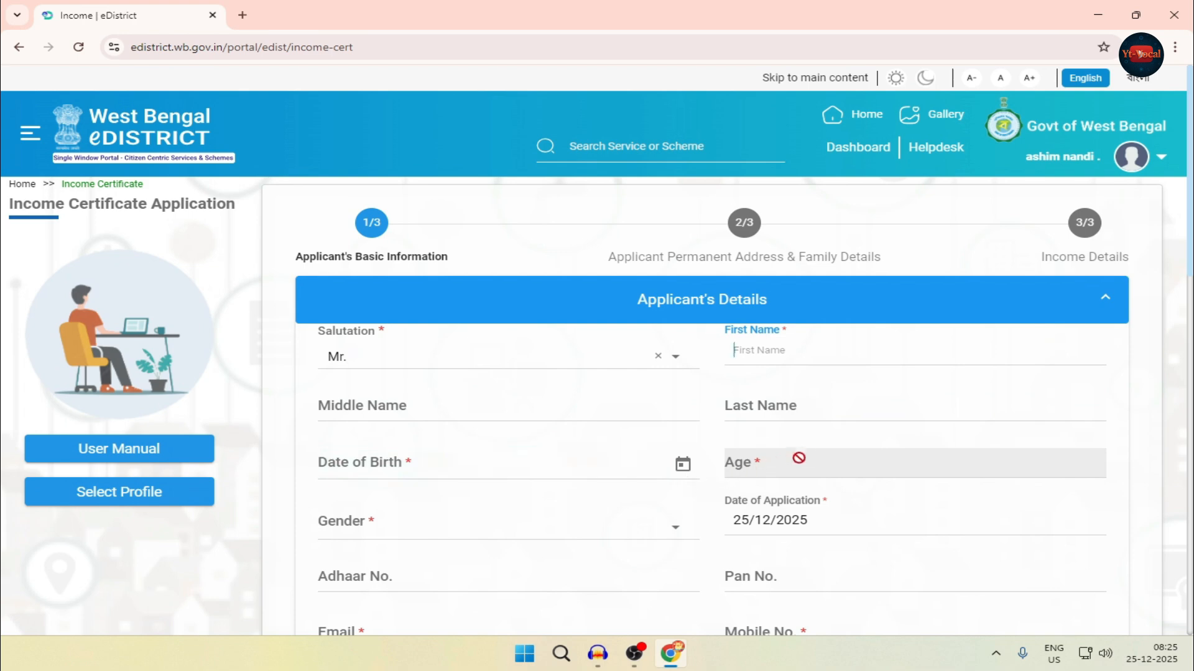
Step: Try Save & Next on the incomplete form, then return to the form's top
{"action": "scroll", "coordinate": [549, 455], "scroll_direction": "down", "scroll_amount": 1}
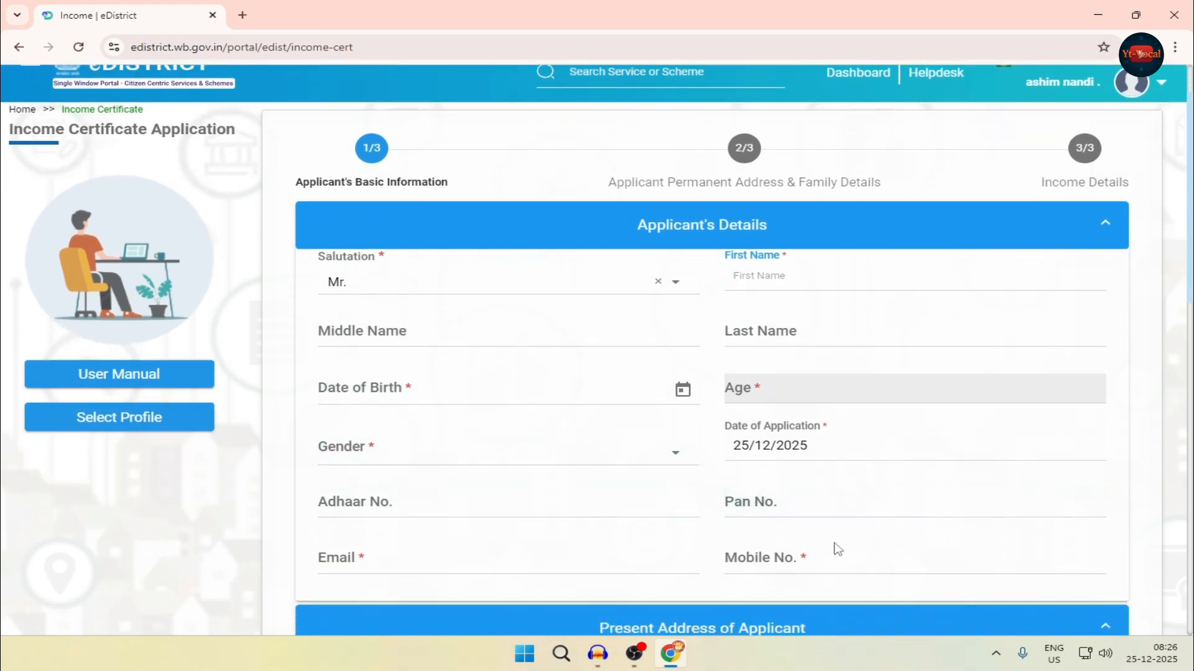
{"action": "scroll", "coordinate": [743, 512], "scroll_direction": "down", "scroll_amount": 3}
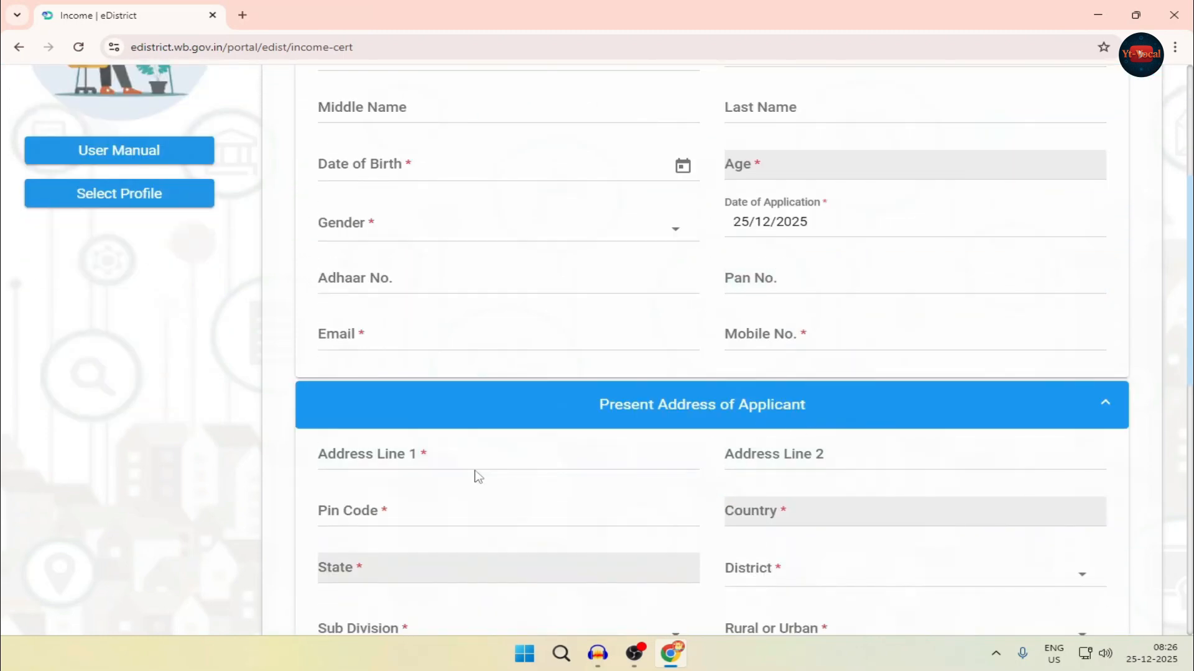
{"action": "scroll", "coordinate": [746, 437], "scroll_direction": "down", "scroll_amount": 2}
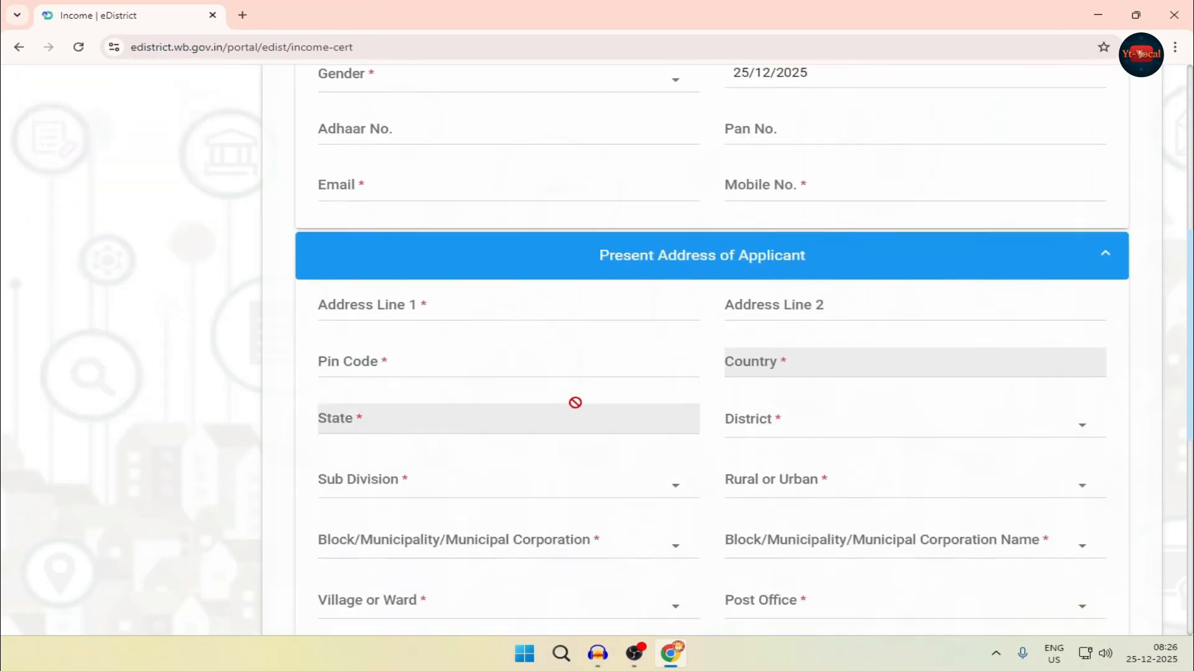
{"action": "scroll", "coordinate": [607, 450], "scroll_direction": "down", "scroll_amount": 2}
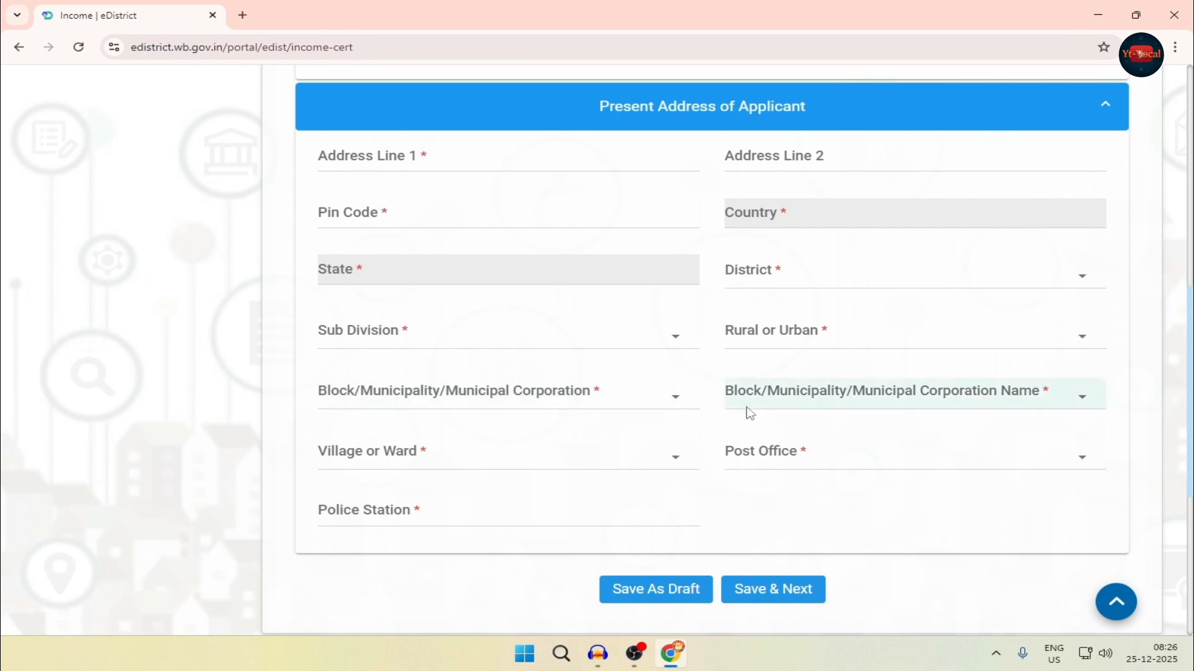
{"action": "scroll", "coordinate": [815, 437], "scroll_direction": "down", "scroll_amount": 3}
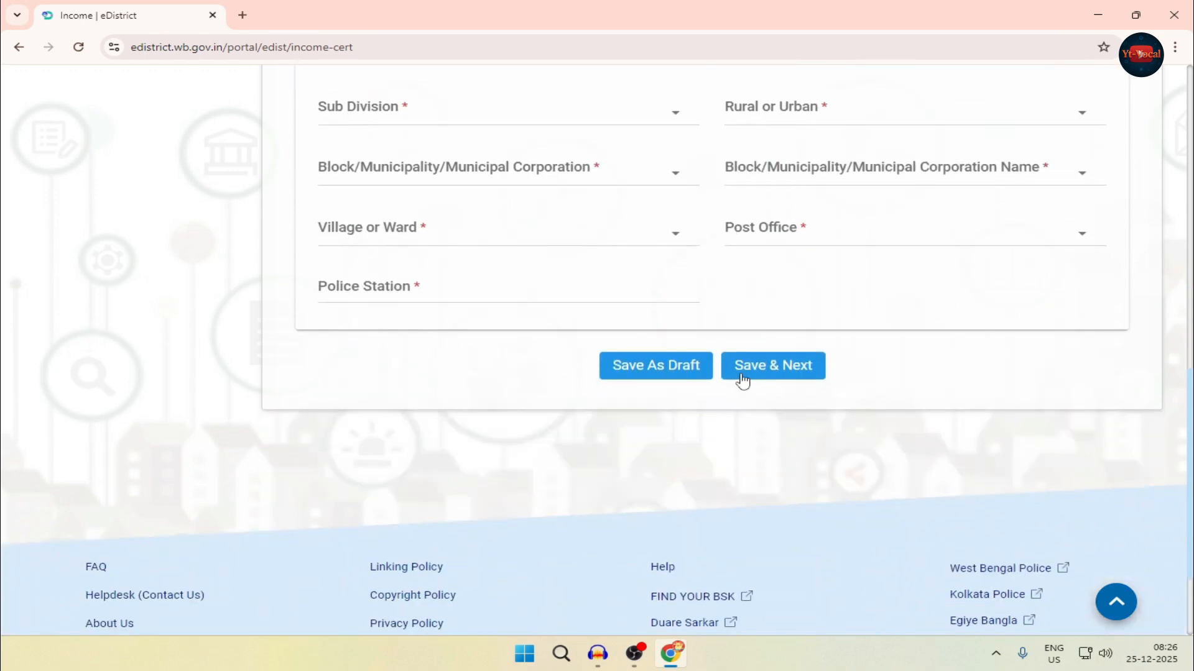
{"action": "left_click", "coordinate": [793, 381]}
{"action": "scroll", "coordinate": [715, 345], "scroll_direction": "up", "scroll_amount": 5}
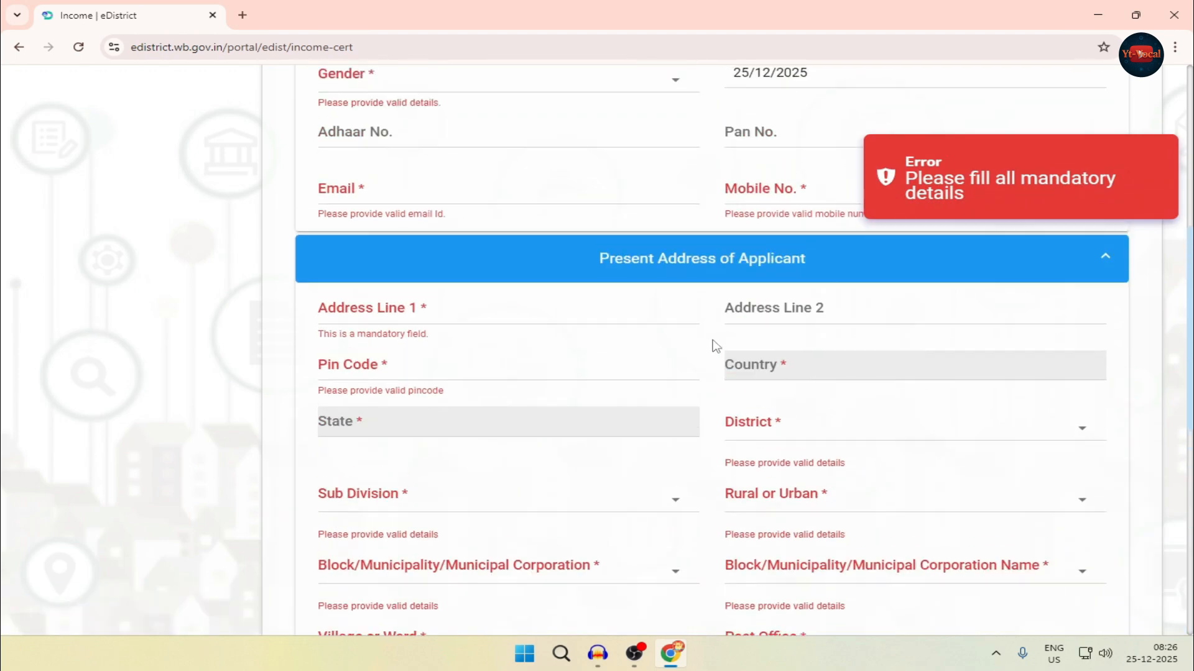
{"action": "scroll", "coordinate": [721, 485], "scroll_direction": "down", "scroll_amount": 6}
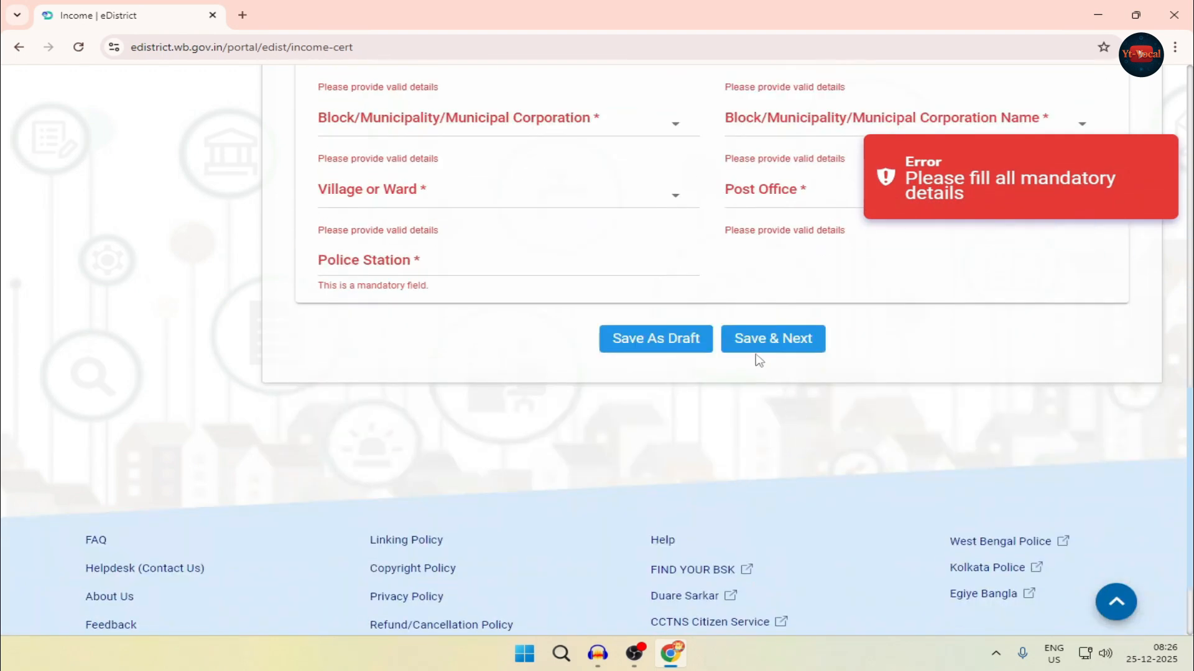
{"action": "scroll", "coordinate": [715, 392], "scroll_direction": "up", "scroll_amount": 7}
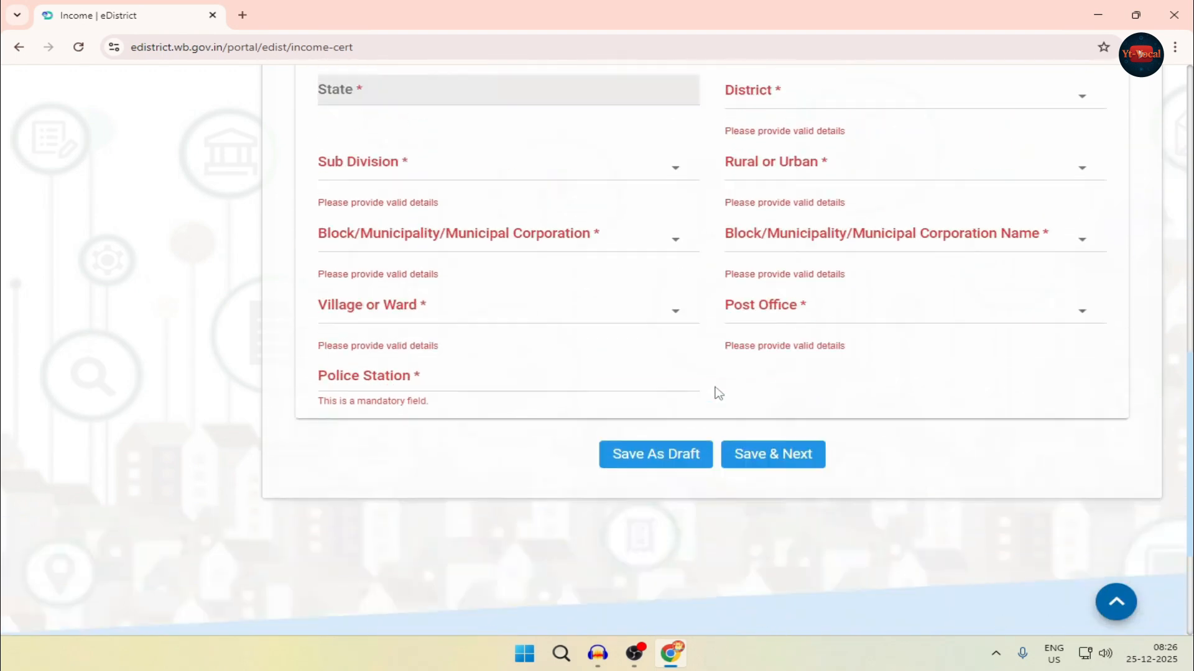
{"action": "scroll", "coordinate": [665, 387], "scroll_direction": "up", "scroll_amount": 3}
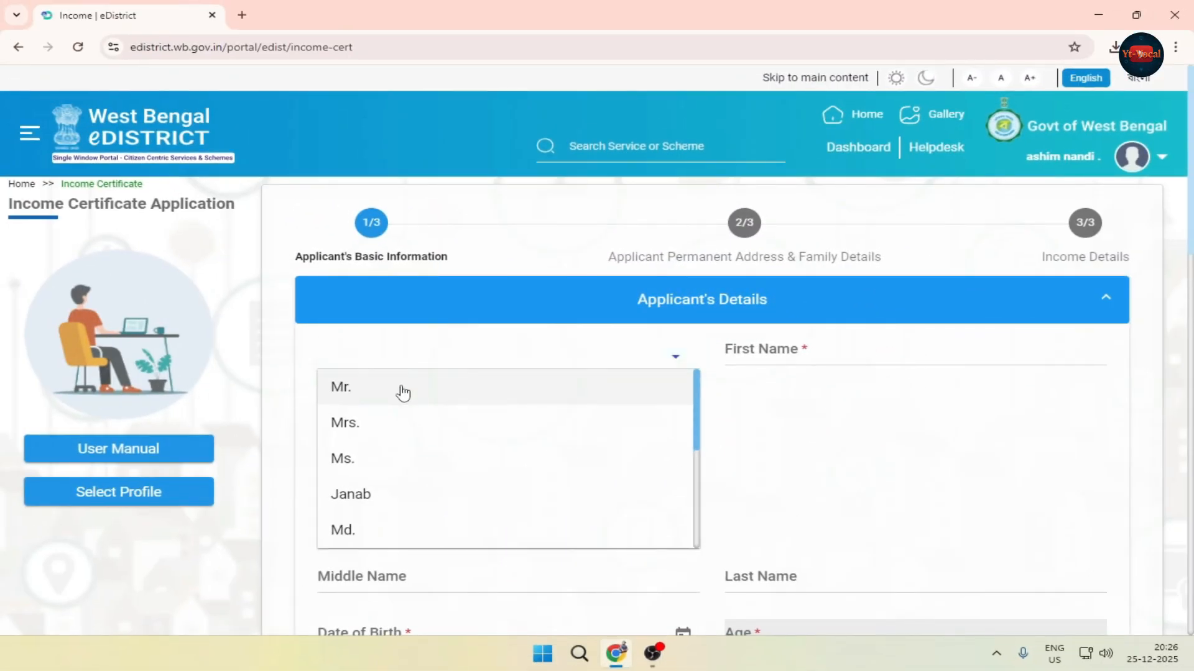
Step: Enter the applicant's first and last name with salutation Mr
{"action": "left_click", "coordinate": [396, 387]}
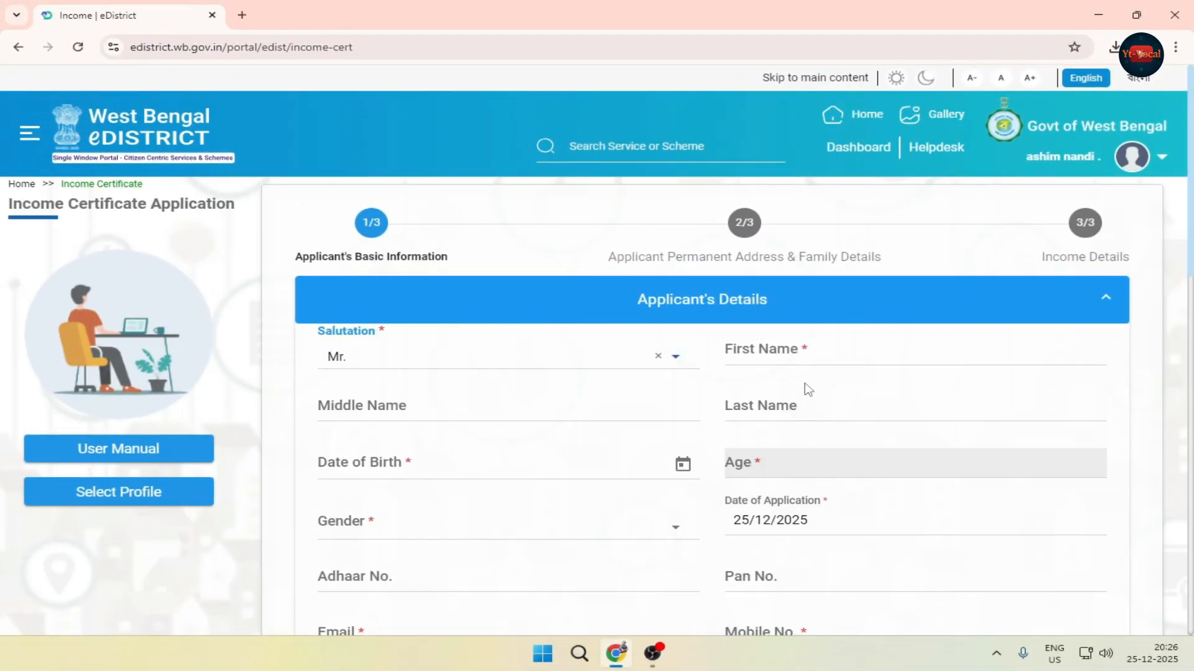
{"action": "left_click", "coordinate": [851, 357]}
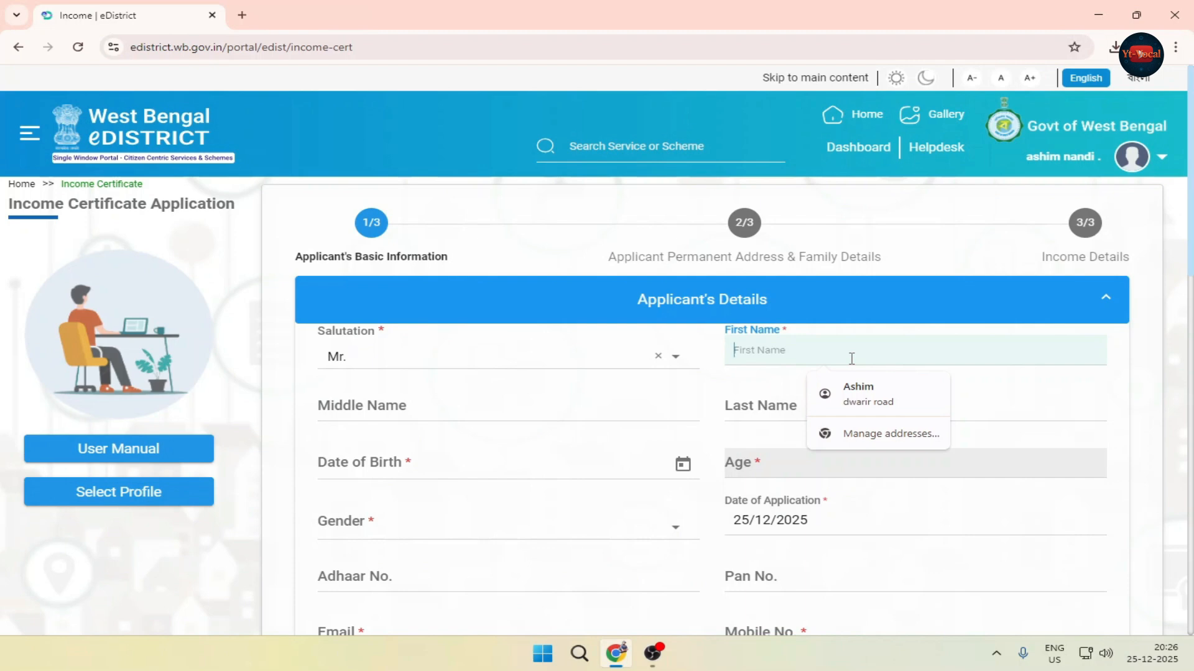
{"action": "type", "text": "Ke"}
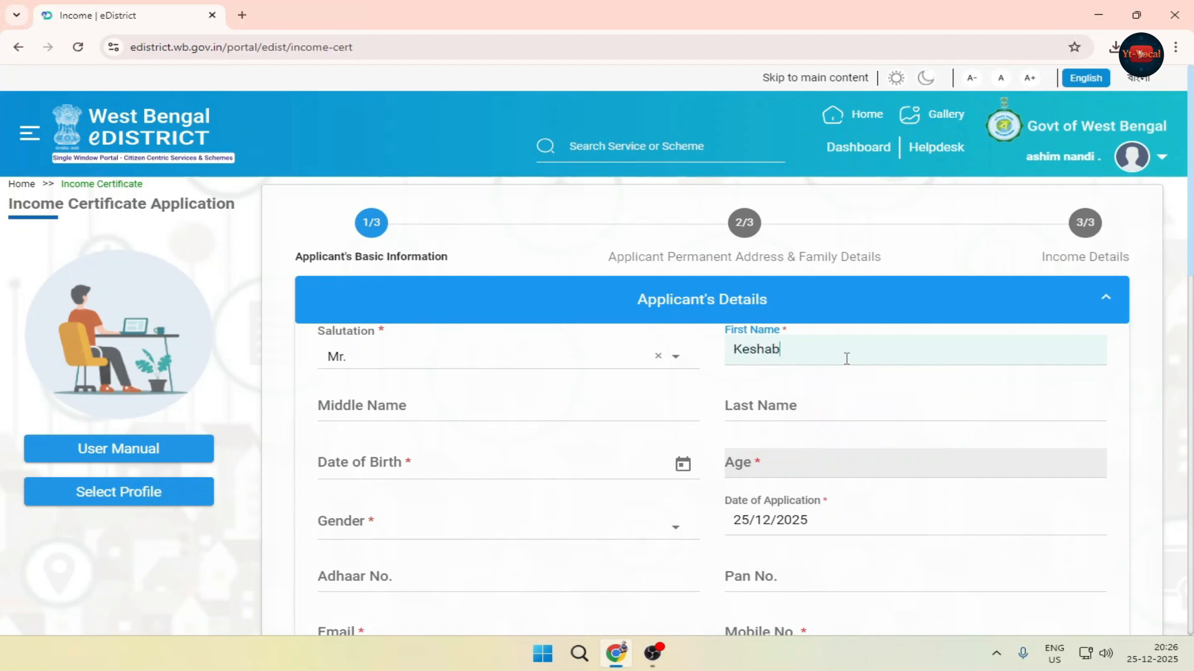
{"action": "type", "text": "shab"}
{"action": "left_click", "coordinate": [831, 412]}
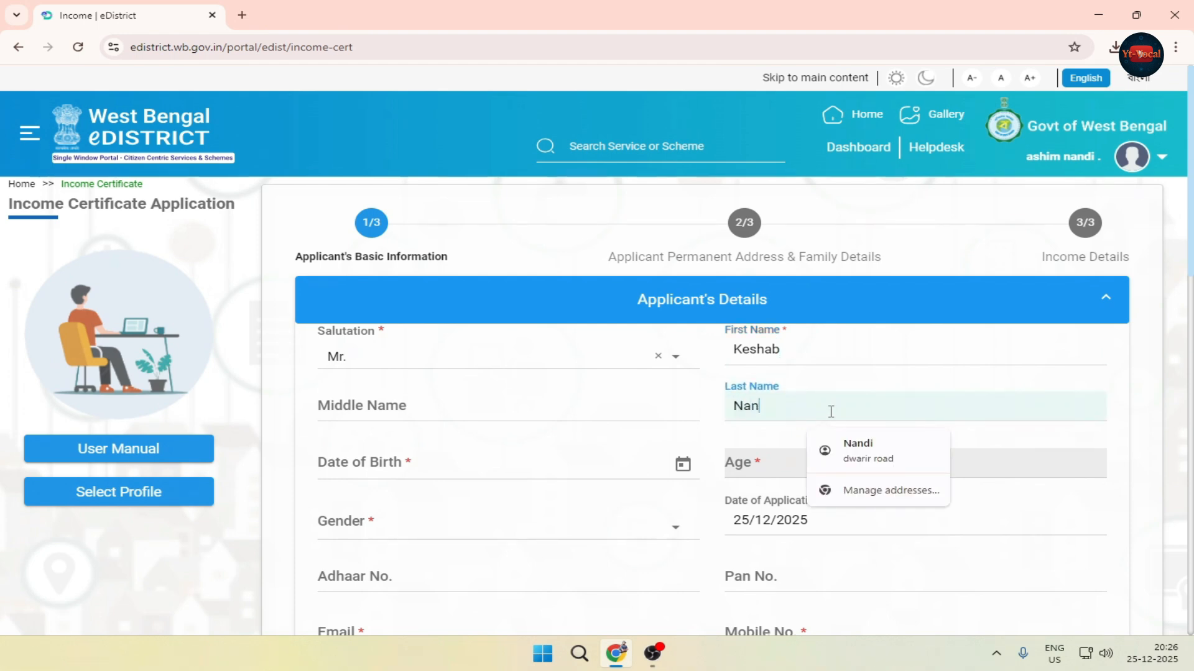
{"action": "left_click", "coordinate": [573, 467]}
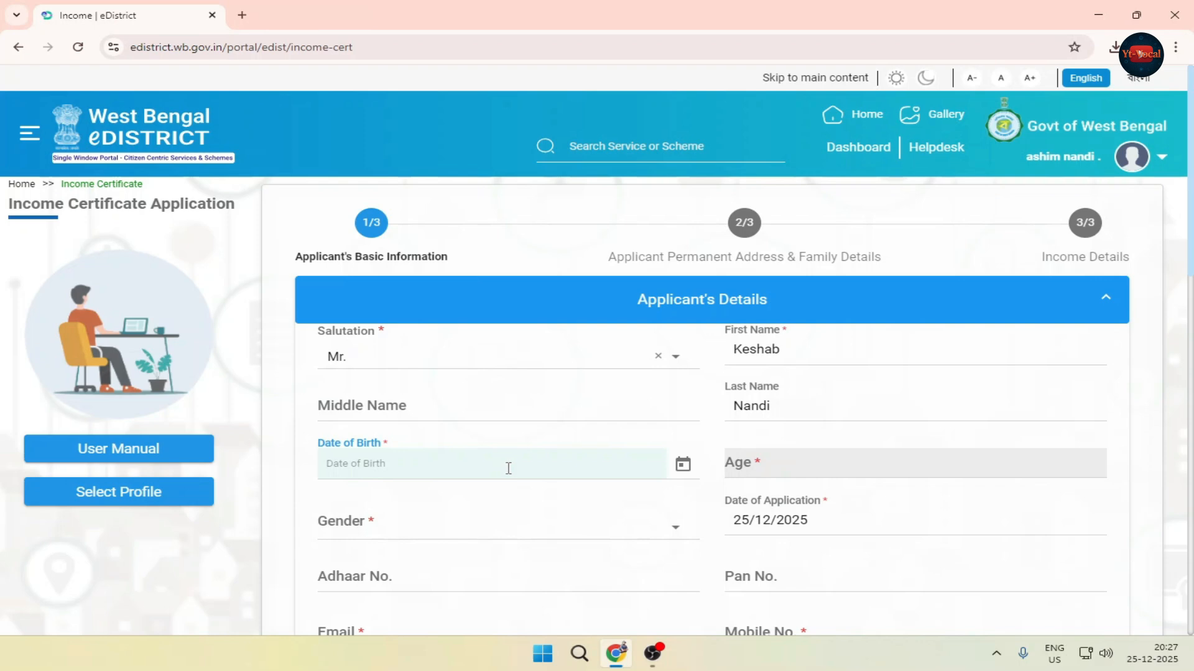
{"action": "left_click", "coordinate": [682, 465]}
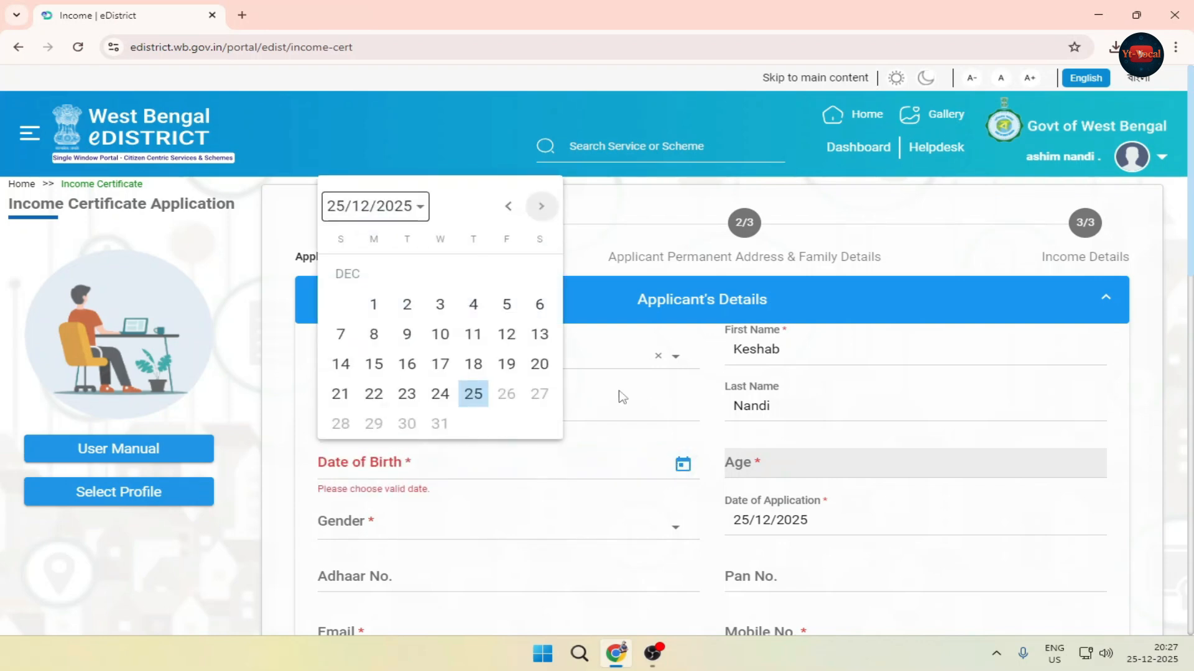
{"action": "left_click", "coordinate": [413, 206]}
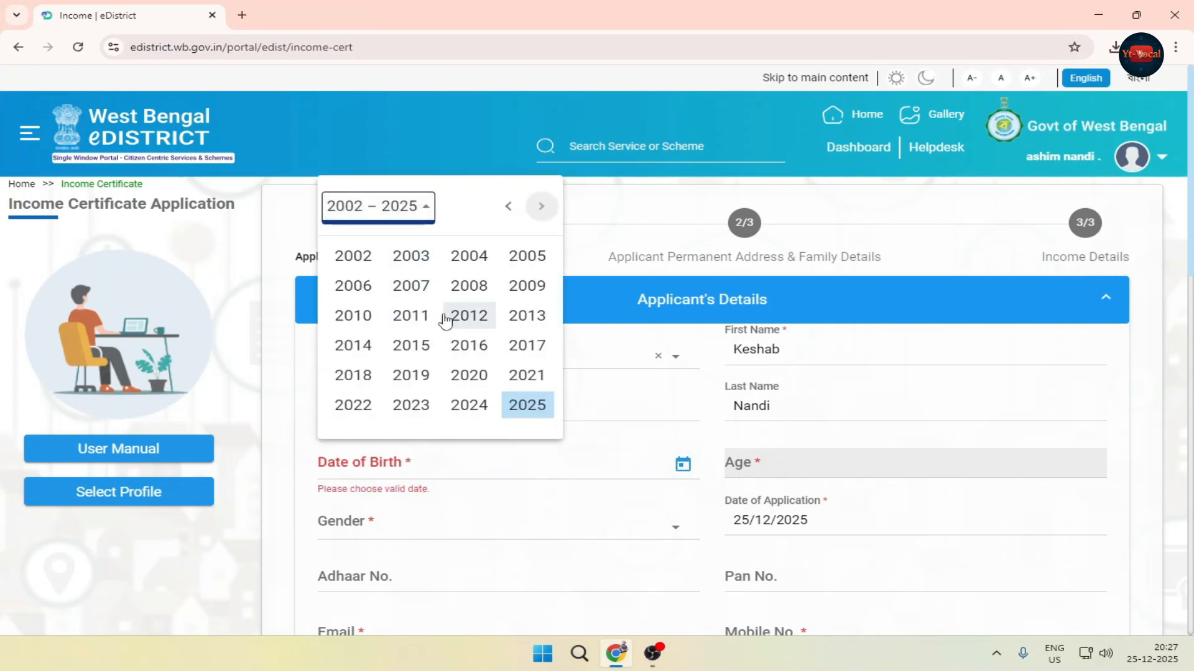
{"action": "left_click", "coordinate": [509, 207]}
{"action": "left_click", "coordinate": [510, 209]}
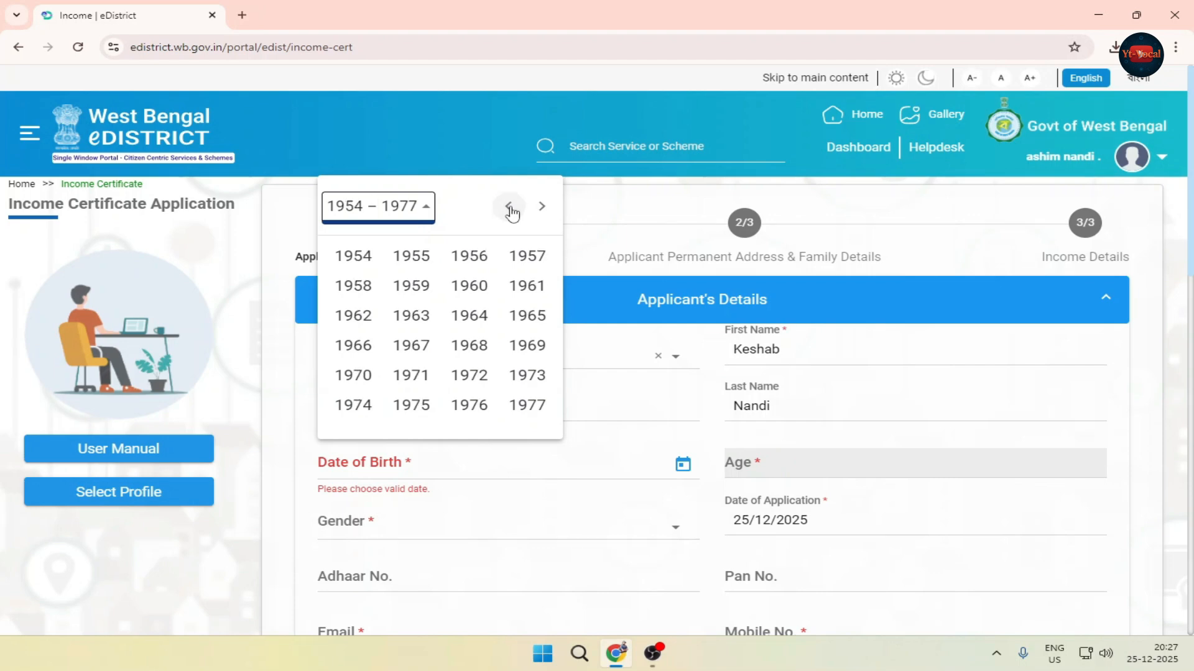
{"action": "left_click", "coordinate": [414, 286]}
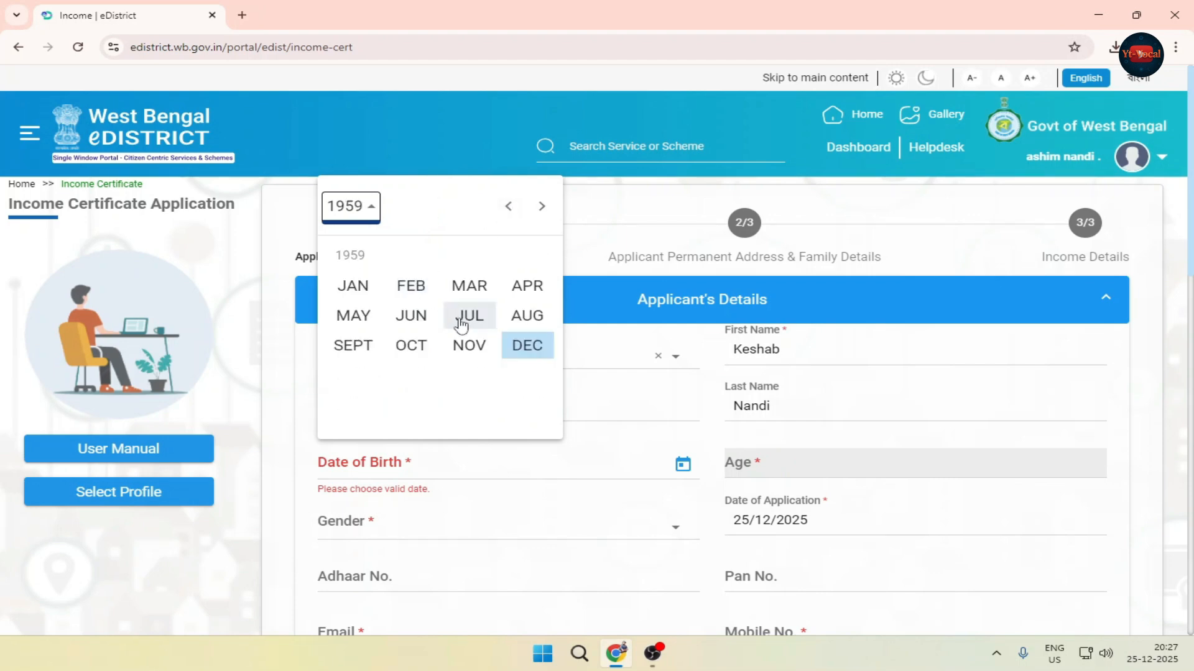
{"action": "left_click", "coordinate": [527, 286]}
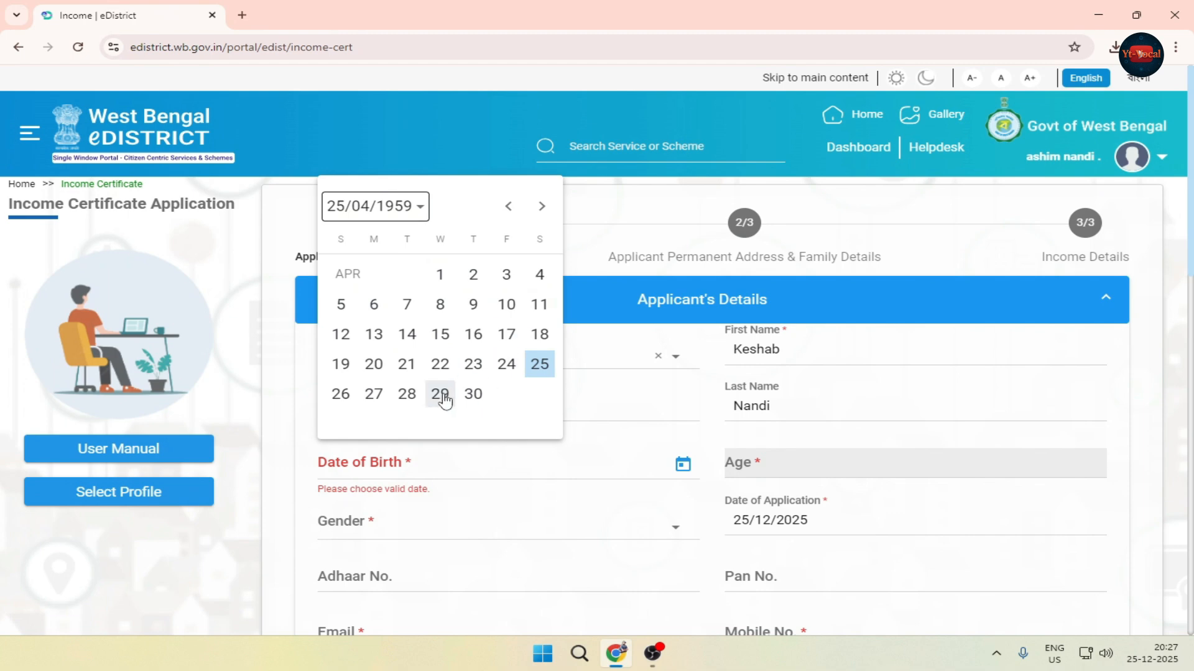
{"action": "left_click", "coordinate": [440, 305]}
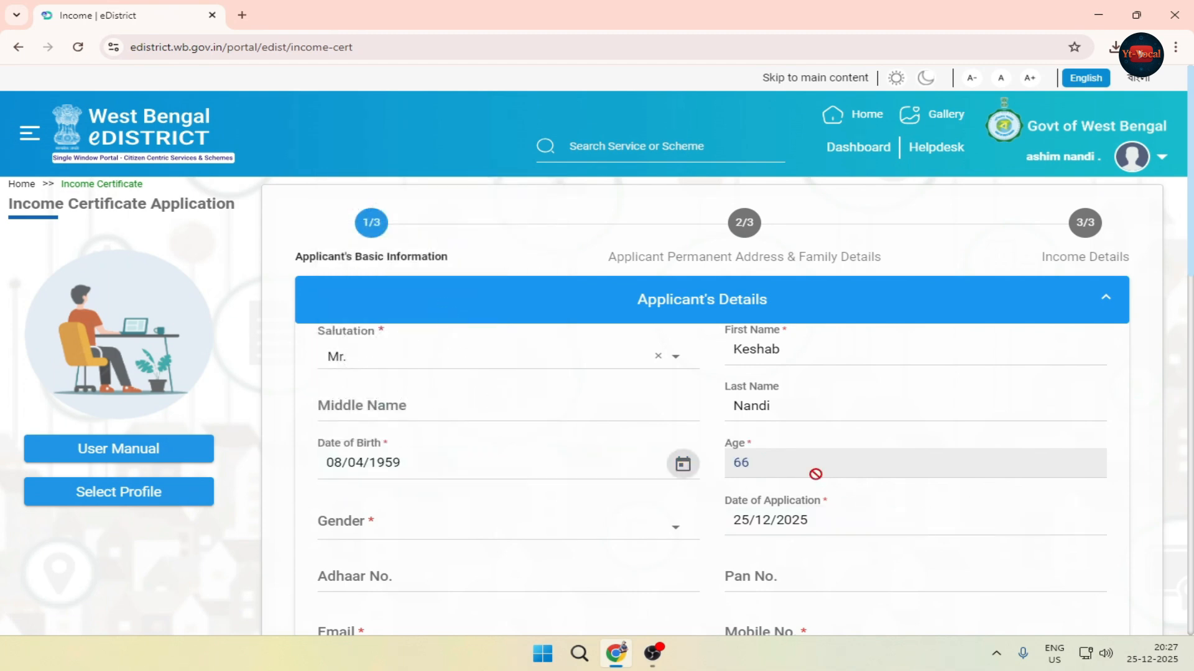
Step: Set gender to Male and fill in the Aadhaar, email and mobile number
{"action": "left_click", "coordinate": [589, 535]}
{"action": "left_click", "coordinate": [429, 561]}
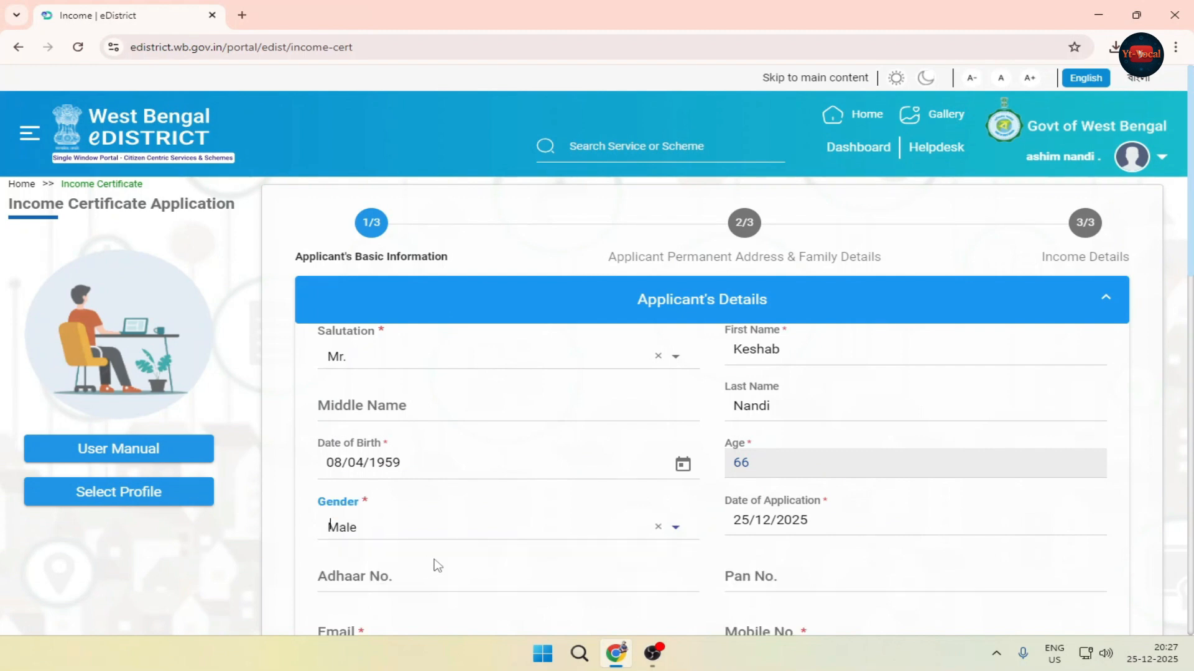
{"action": "scroll", "coordinate": [844, 529], "scroll_direction": "down", "scroll_amount": 2}
{"action": "left_click", "coordinate": [496, 432]}
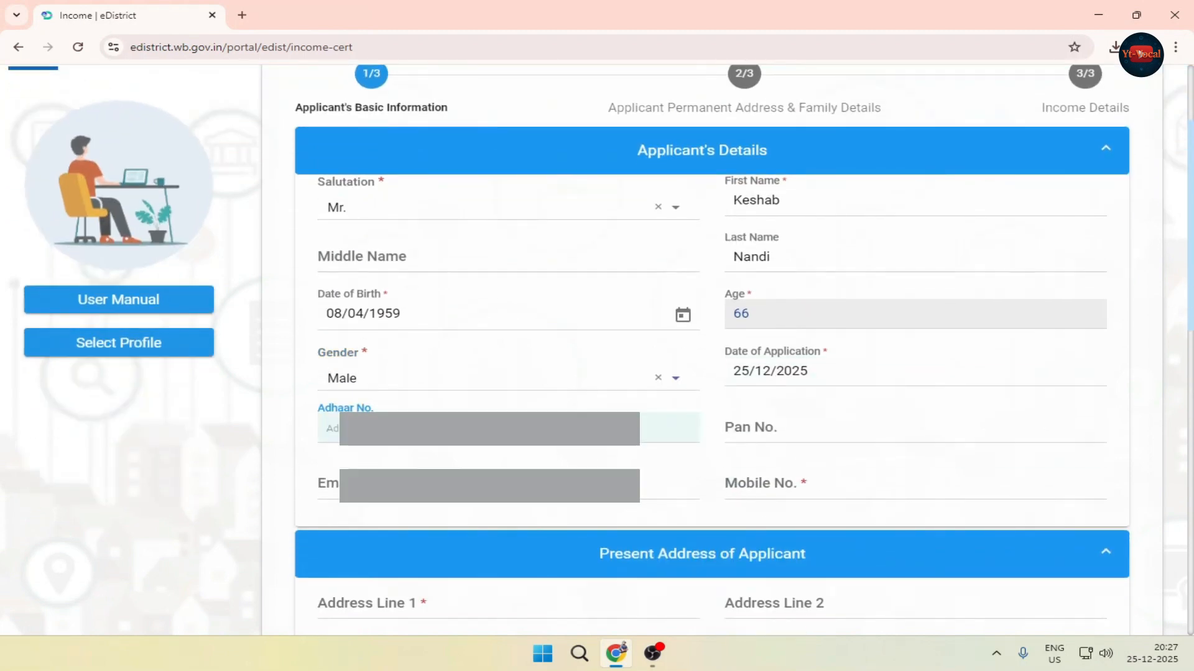
{"action": "left_click", "coordinate": [786, 435]}
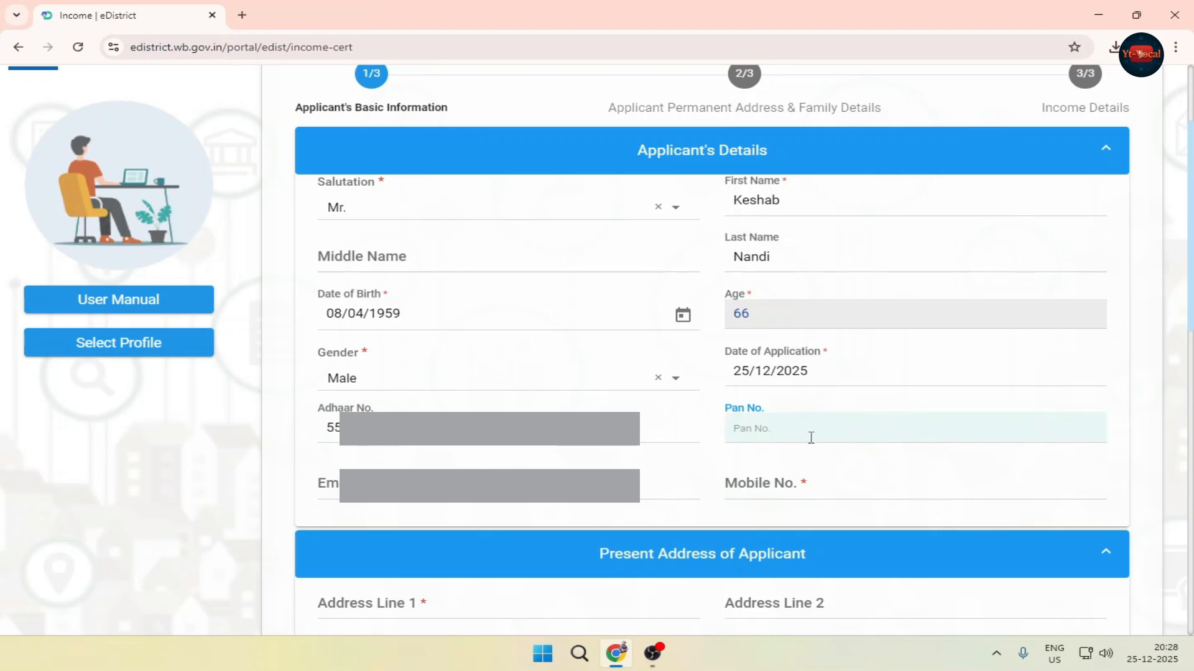
{"action": "key", "text": "Tab"}
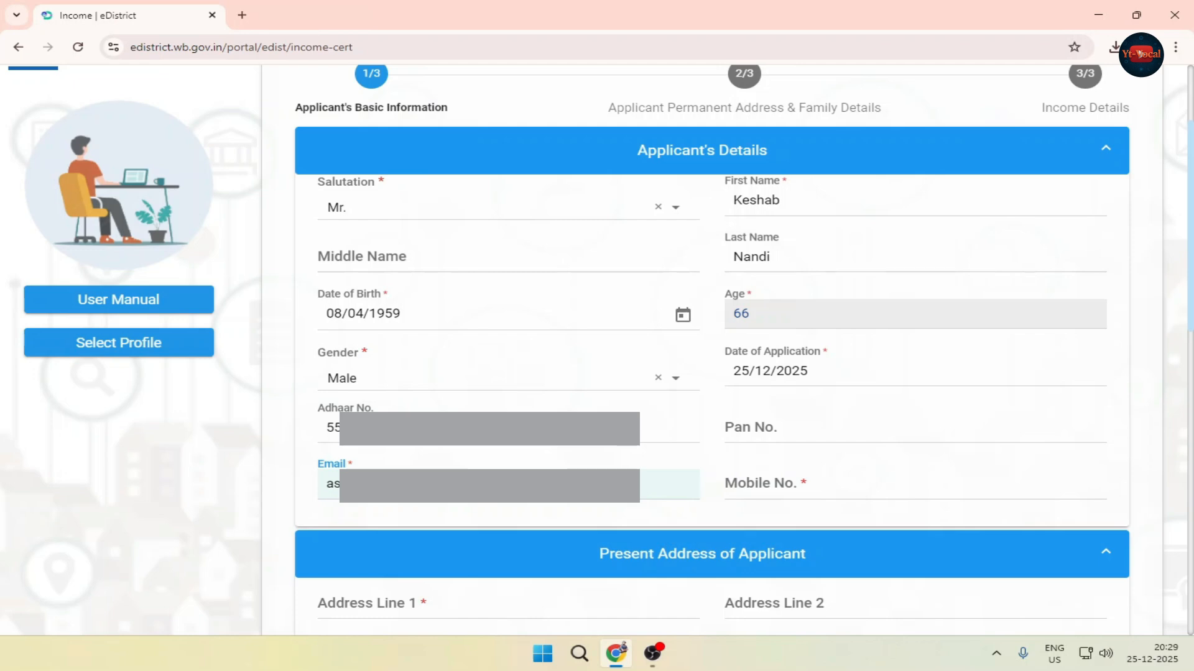
{"action": "left_click", "coordinate": [848, 490]}
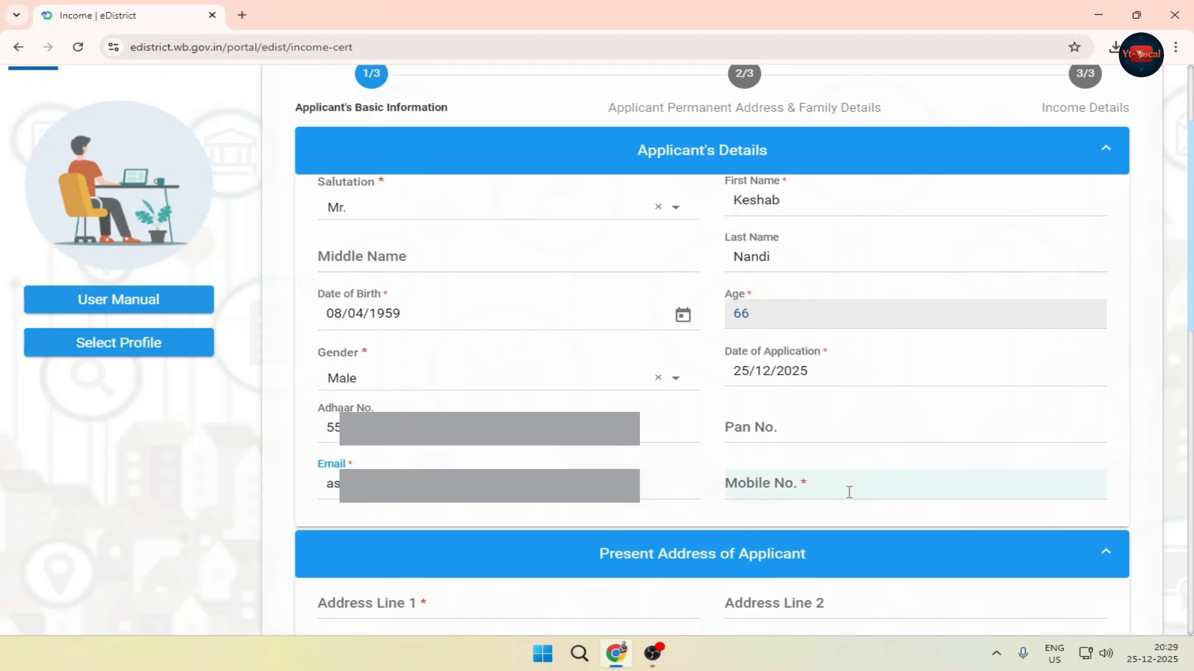
{"action": "type", "text": "89"}
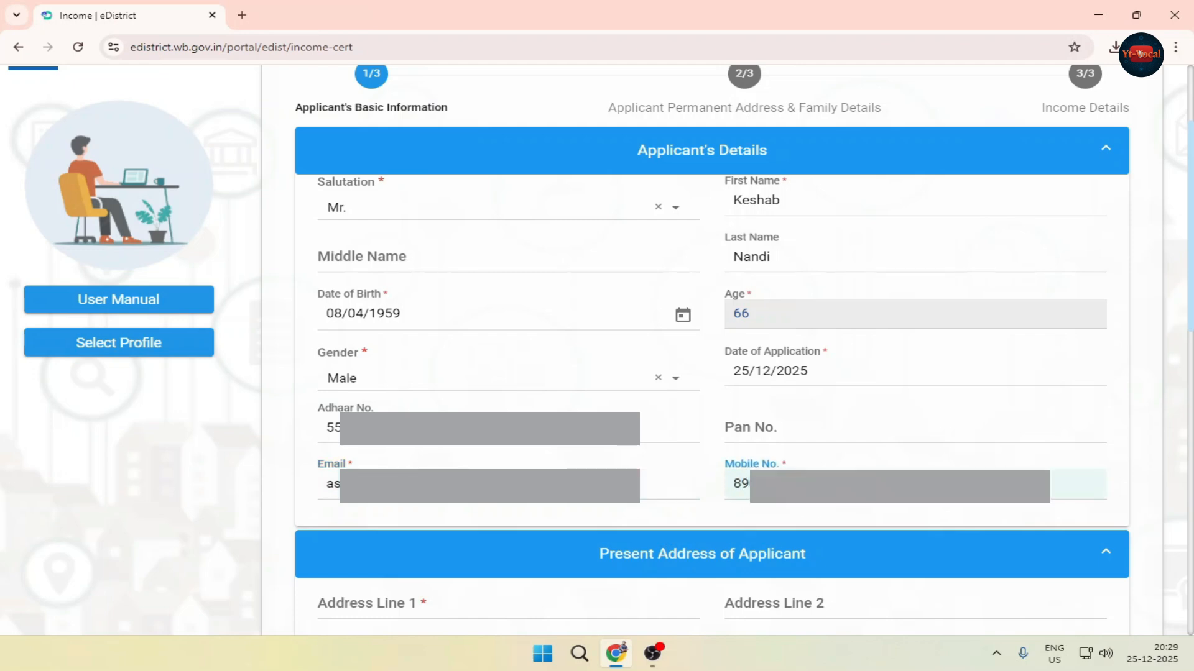
{"action": "type", "text": "0"}
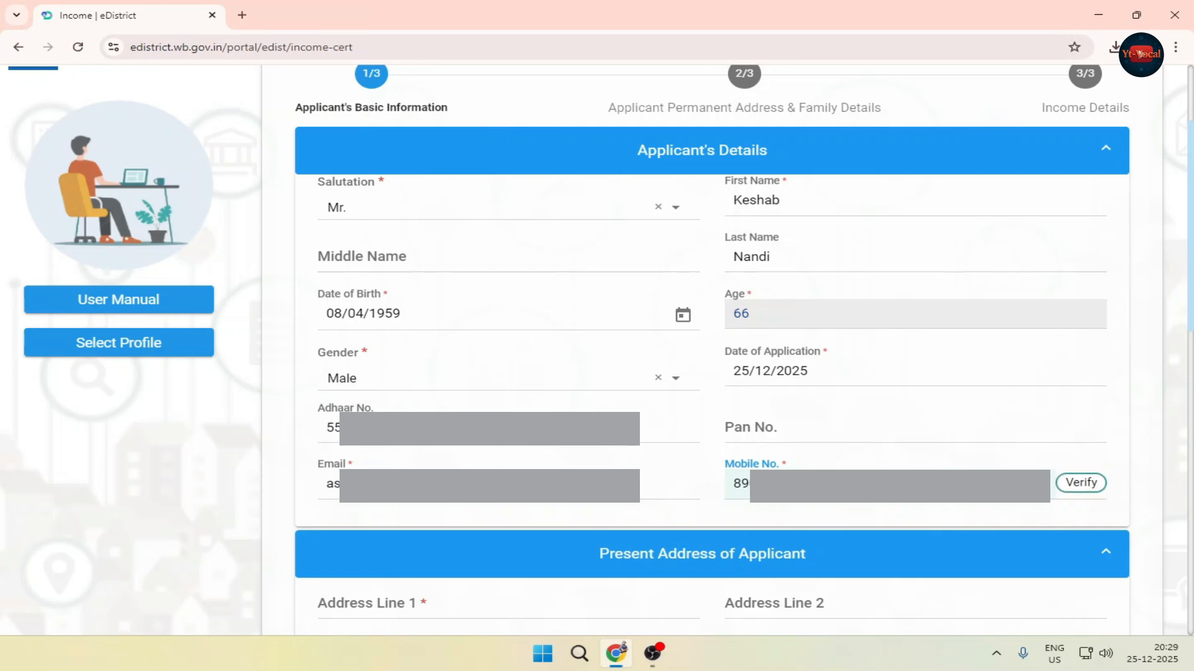
Step: Verify the mobile number by entering the received one-time password
{"action": "left_click", "coordinate": [1080, 487]}
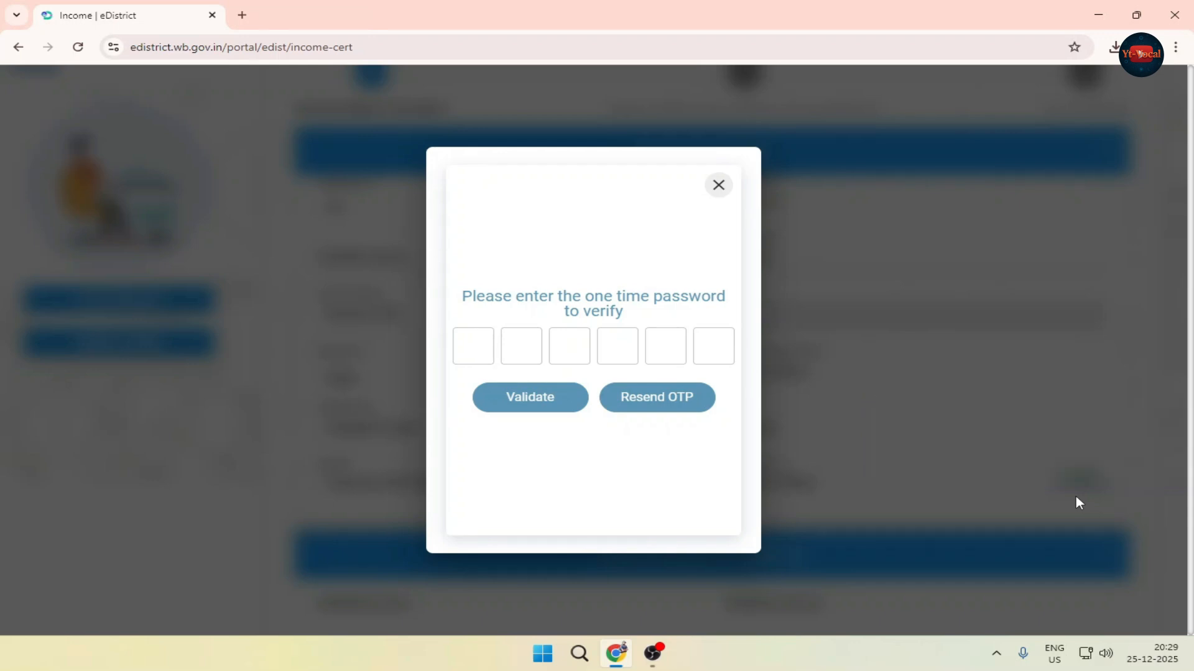
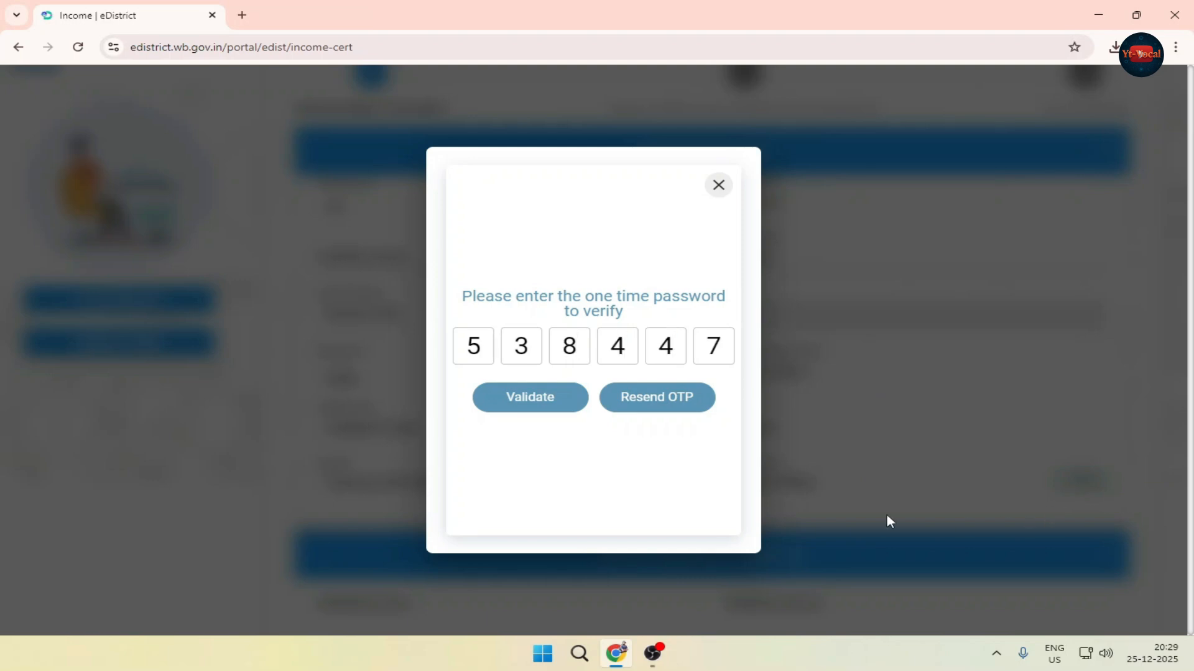
{"action": "left_click", "coordinate": [539, 401]}
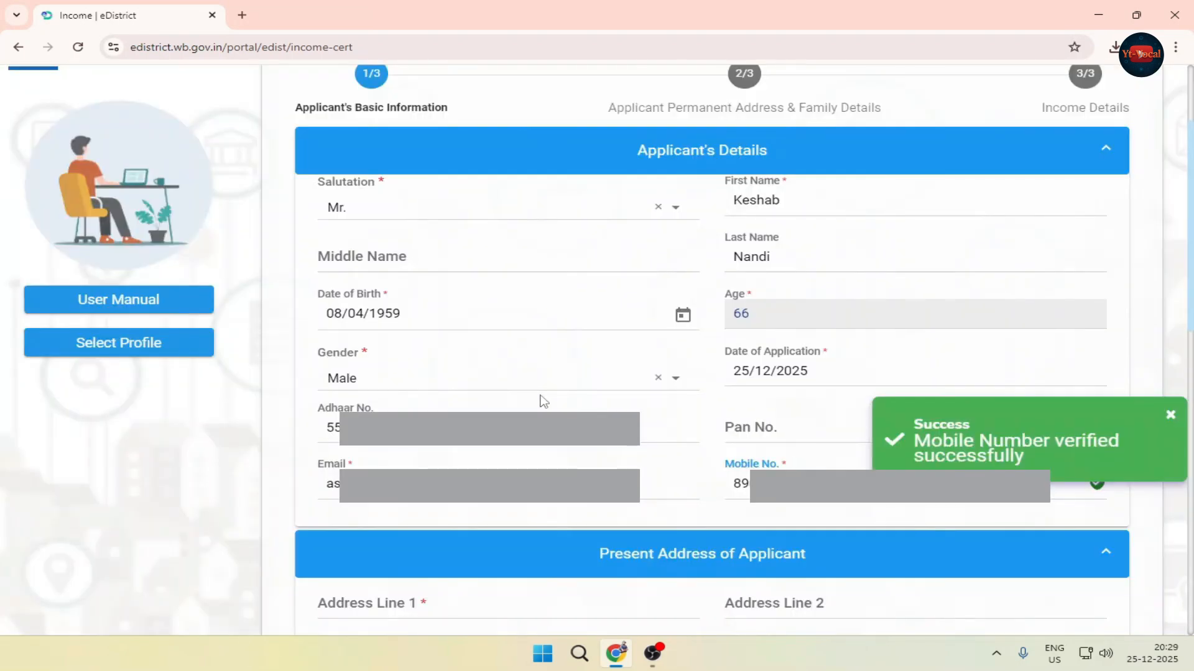
Step: Fill the present address lines, adding the locality and second address line
{"action": "scroll", "coordinate": [468, 398], "scroll_direction": "down", "scroll_amount": 3}
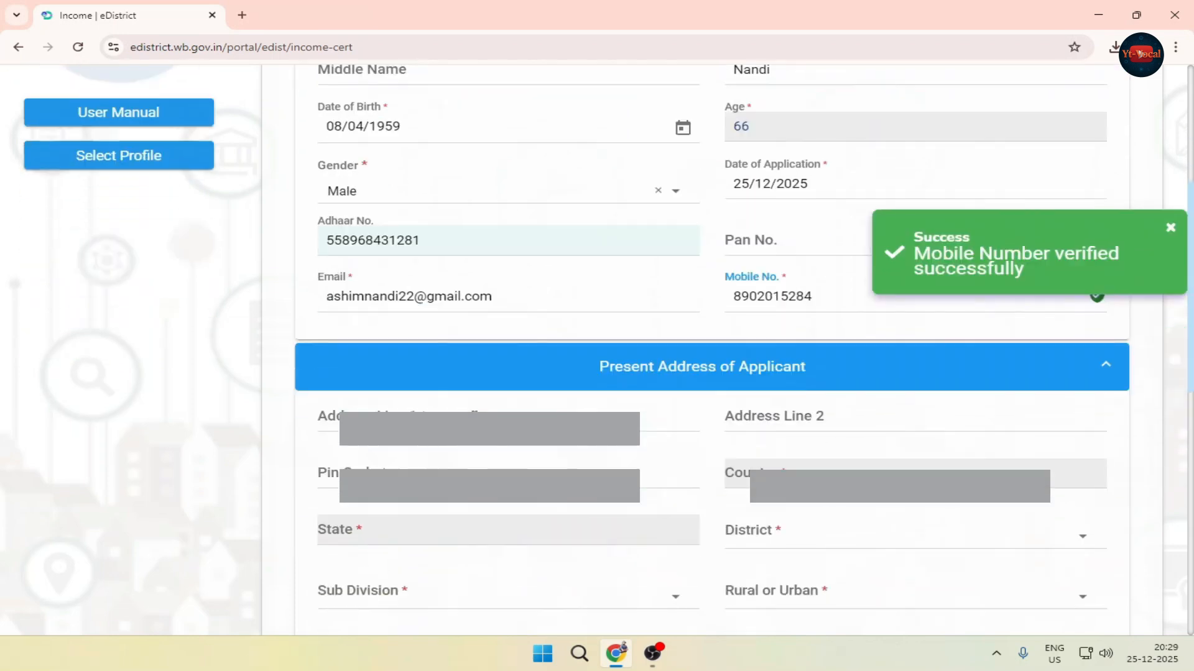
{"action": "left_click", "coordinate": [468, 386]}
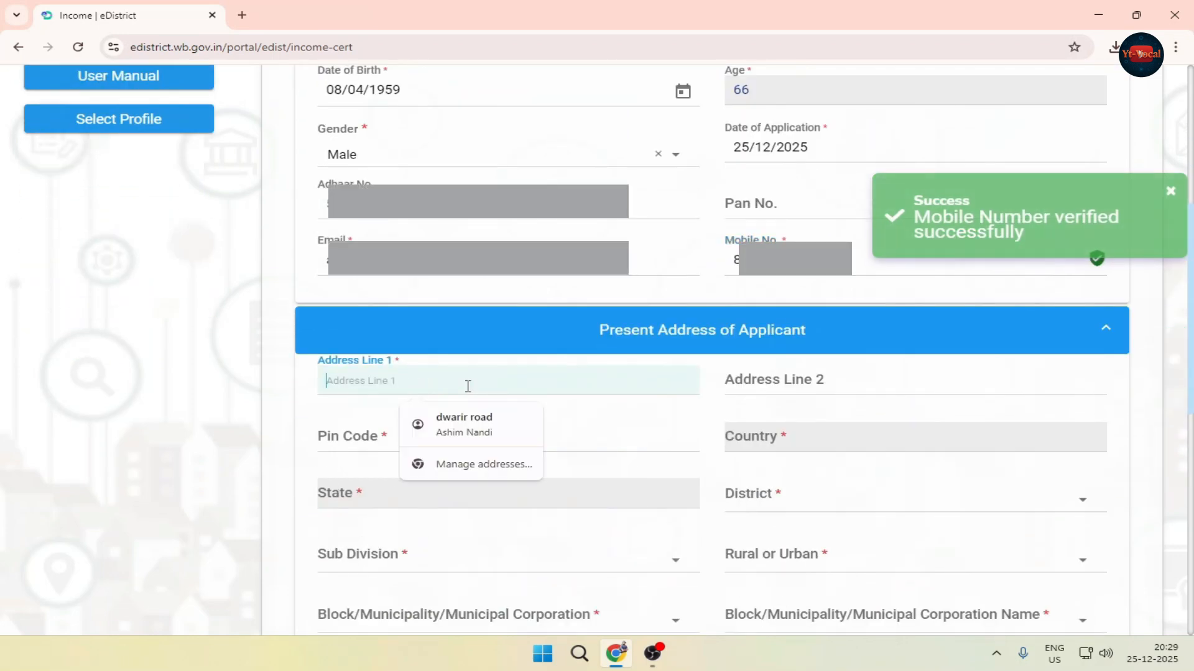
{"action": "left_click", "coordinate": [464, 424]}
{"action": "left_click", "coordinate": [328, 380]}
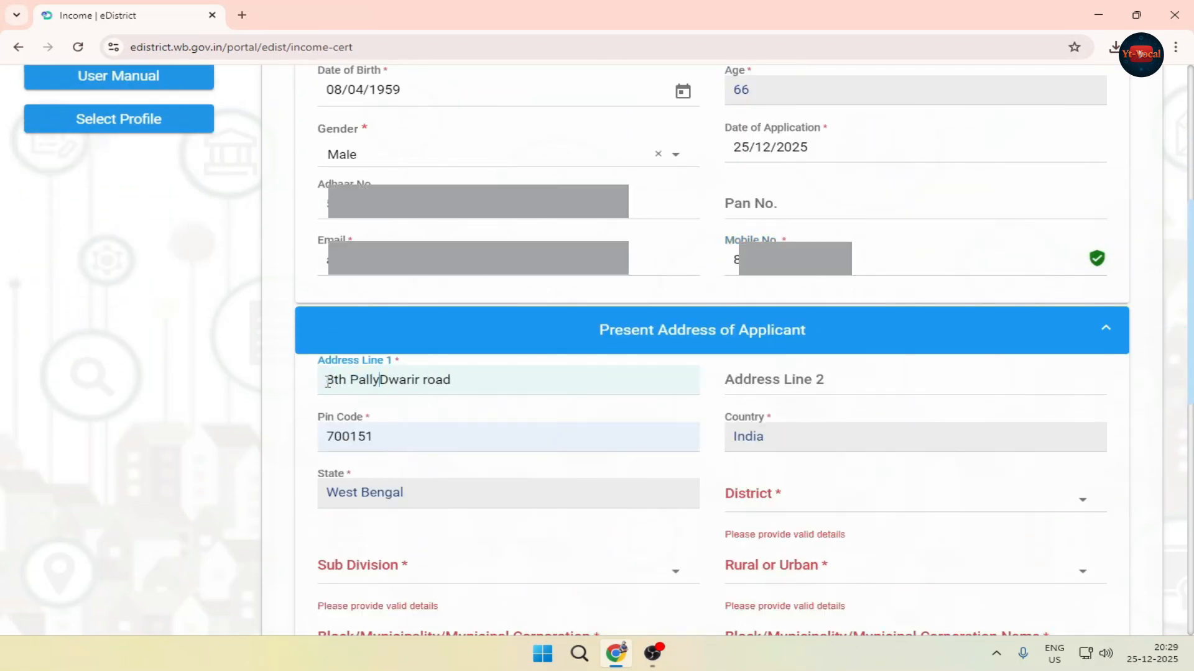
{"action": "left_click", "coordinate": [785, 385]}
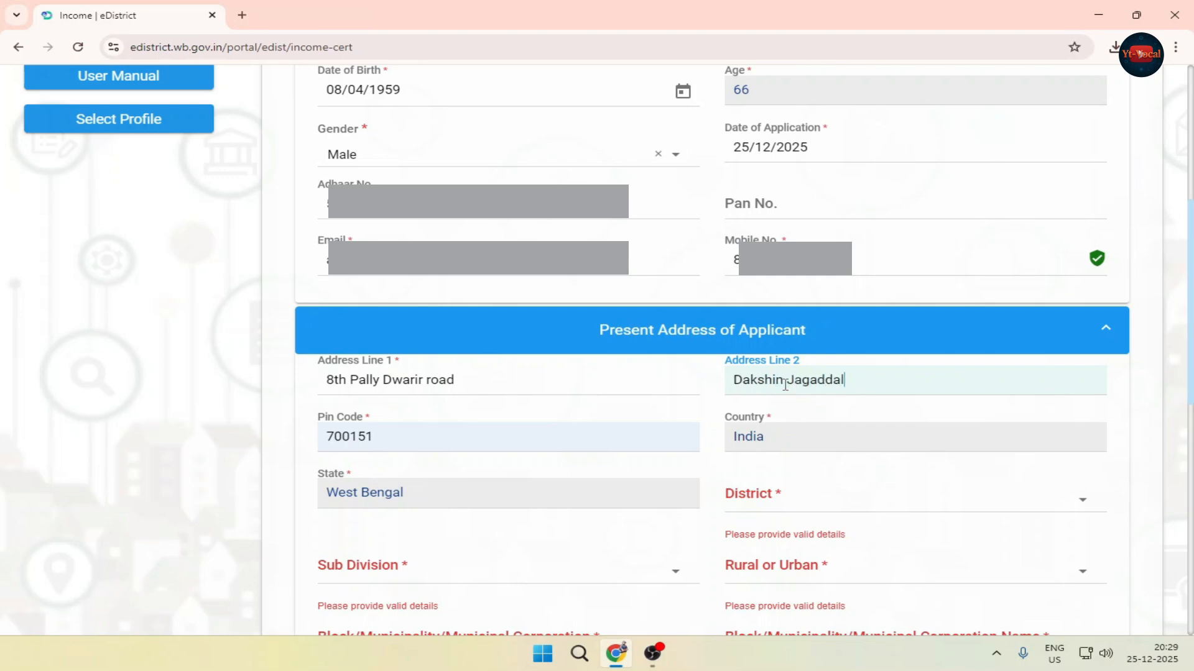
Step: Set the area to Urban Municipality, choose municipality, ward and post office, then save
{"action": "scroll", "coordinate": [581, 467], "scroll_direction": "down", "scroll_amount": 2}
{"action": "left_click", "coordinate": [814, 410]}
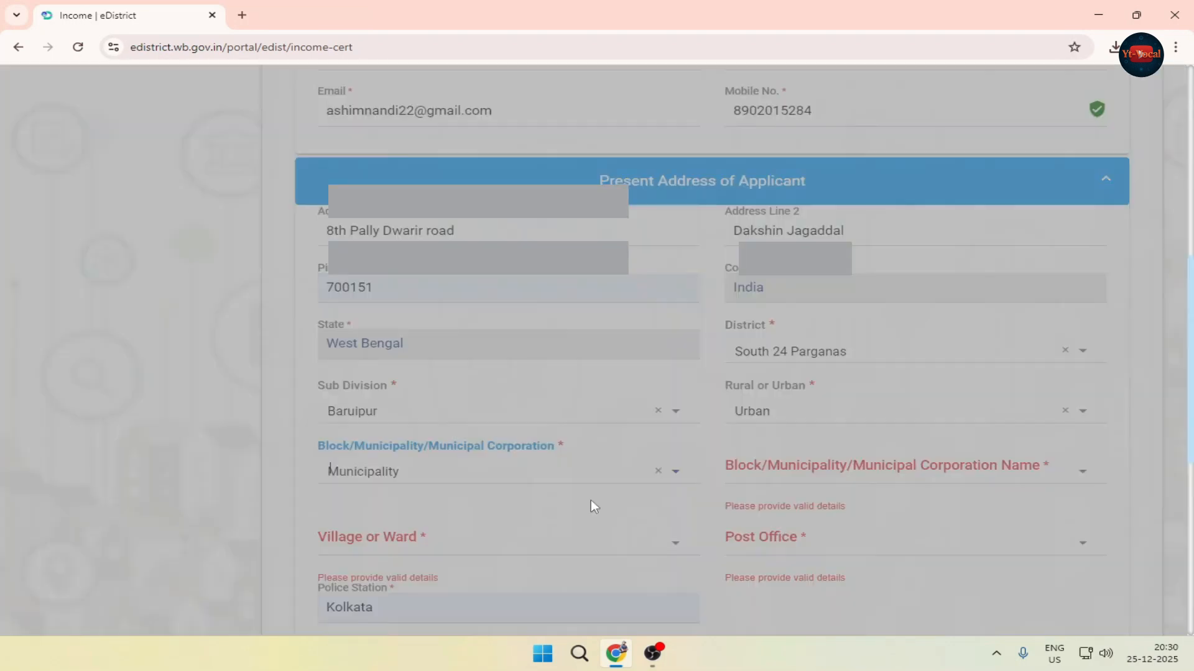
{"action": "left_click", "coordinate": [870, 468]}
{"action": "left_click", "coordinate": [778, 514]}
{"action": "scroll", "coordinate": [777, 515], "scroll_direction": "down", "scroll_amount": 3}
{"action": "left_click", "coordinate": [497, 308]}
{"action": "left_click", "coordinate": [427, 498]}
{"action": "left_click", "coordinate": [829, 305]}
{"action": "left_click", "coordinate": [828, 339]}
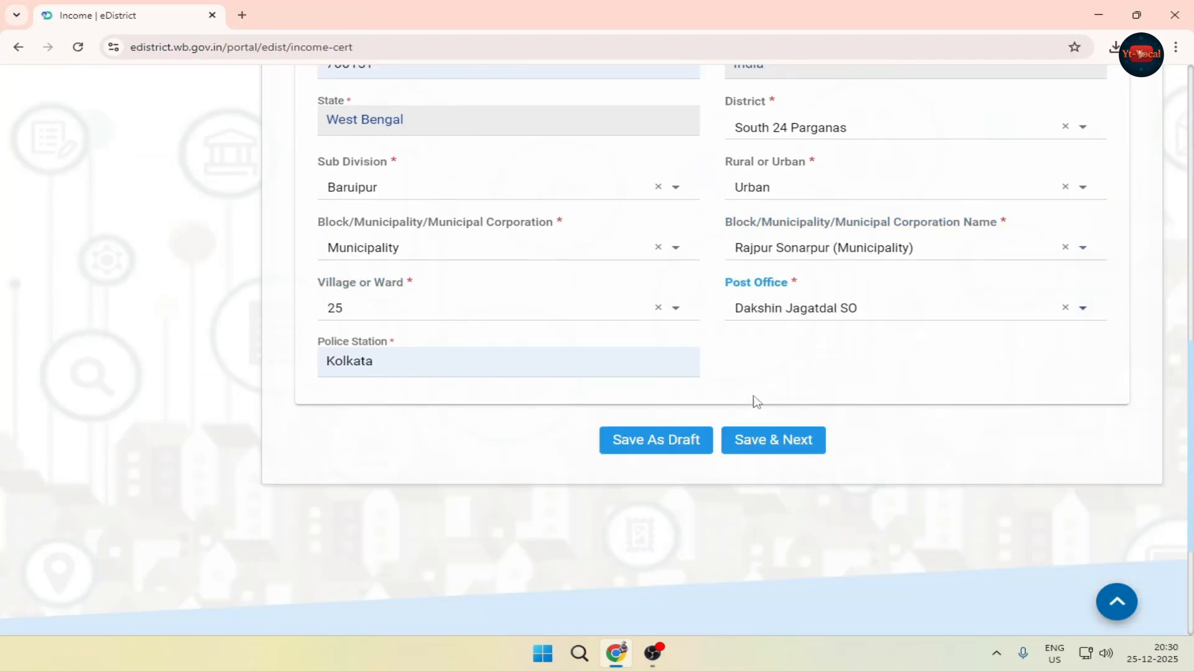
{"action": "left_click", "coordinate": [777, 443]}
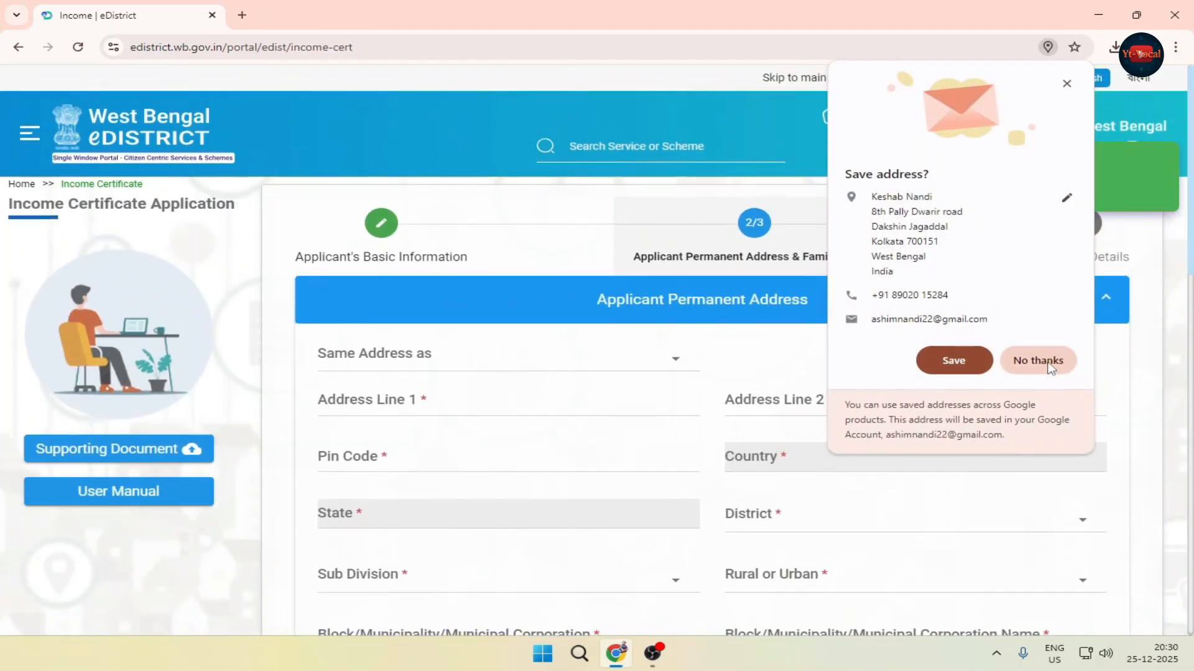
Step: Dismiss the browser's save-address offer and copy the present address as permanent
{"action": "left_click", "coordinate": [1038, 361]}
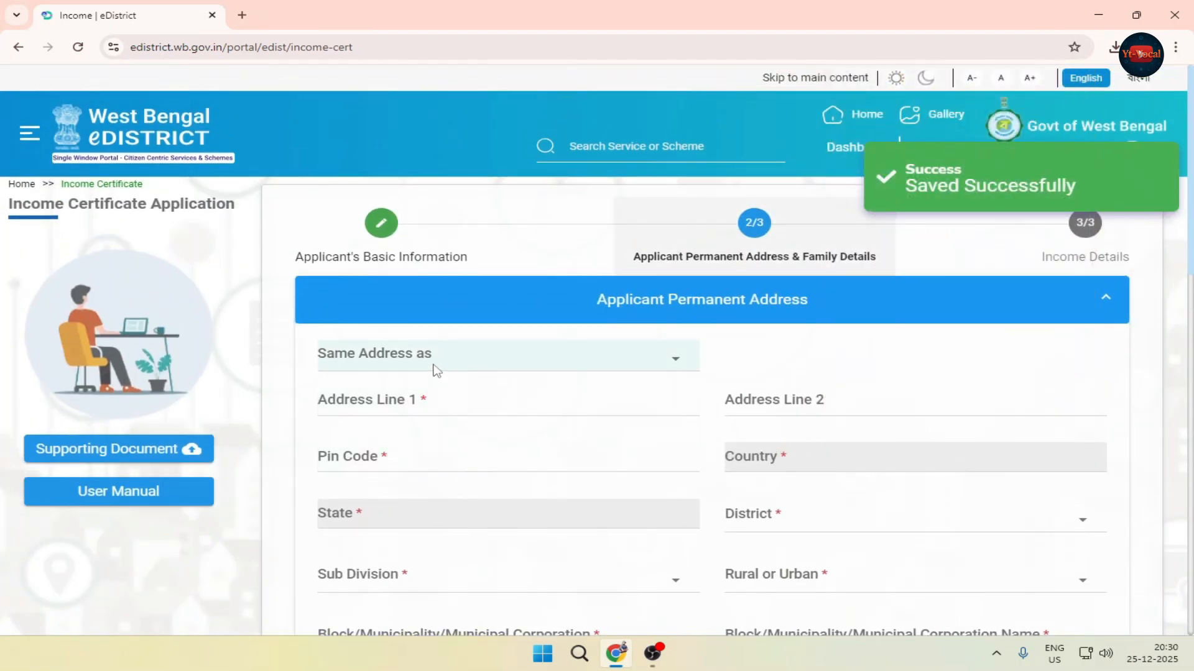
{"action": "left_click", "coordinate": [524, 366]}
{"action": "left_click", "coordinate": [401, 392]}
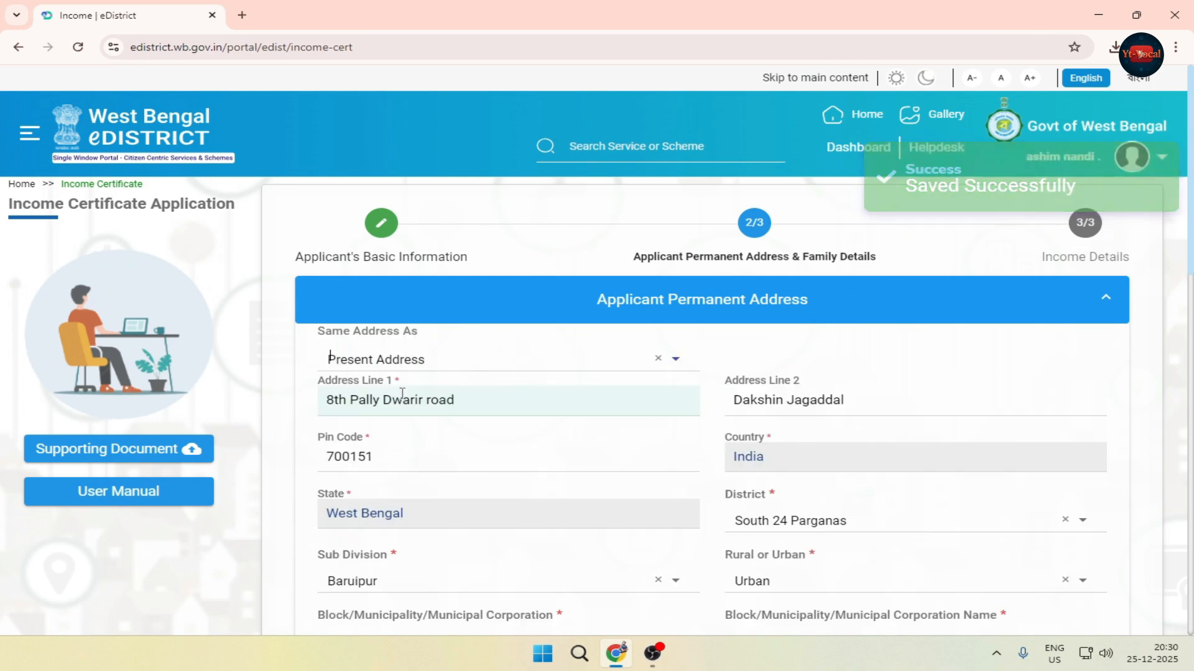
Step: Set Applicant is Minor/Student to NO and Special Case to Not Applicable
{"action": "scroll", "coordinate": [690, 501], "scroll_direction": "down", "scroll_amount": 1}
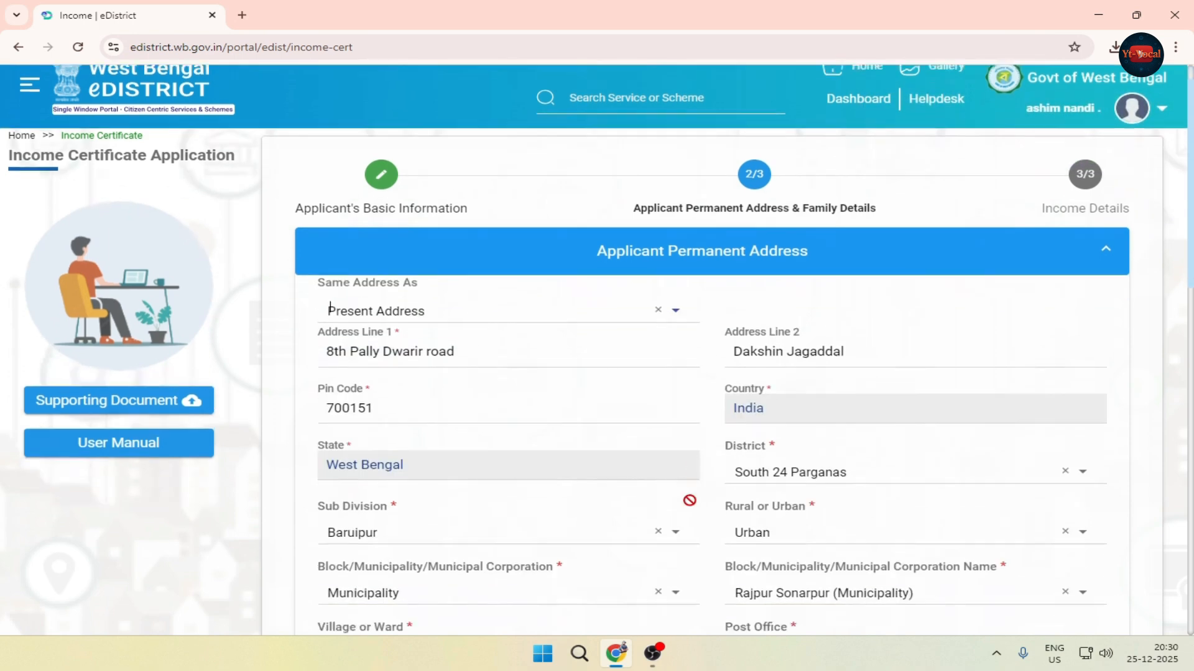
{"action": "scroll", "coordinate": [687, 499], "scroll_direction": "down", "scroll_amount": 5}
{"action": "scroll", "coordinate": [678, 480], "scroll_direction": "down", "scroll_amount": 2}
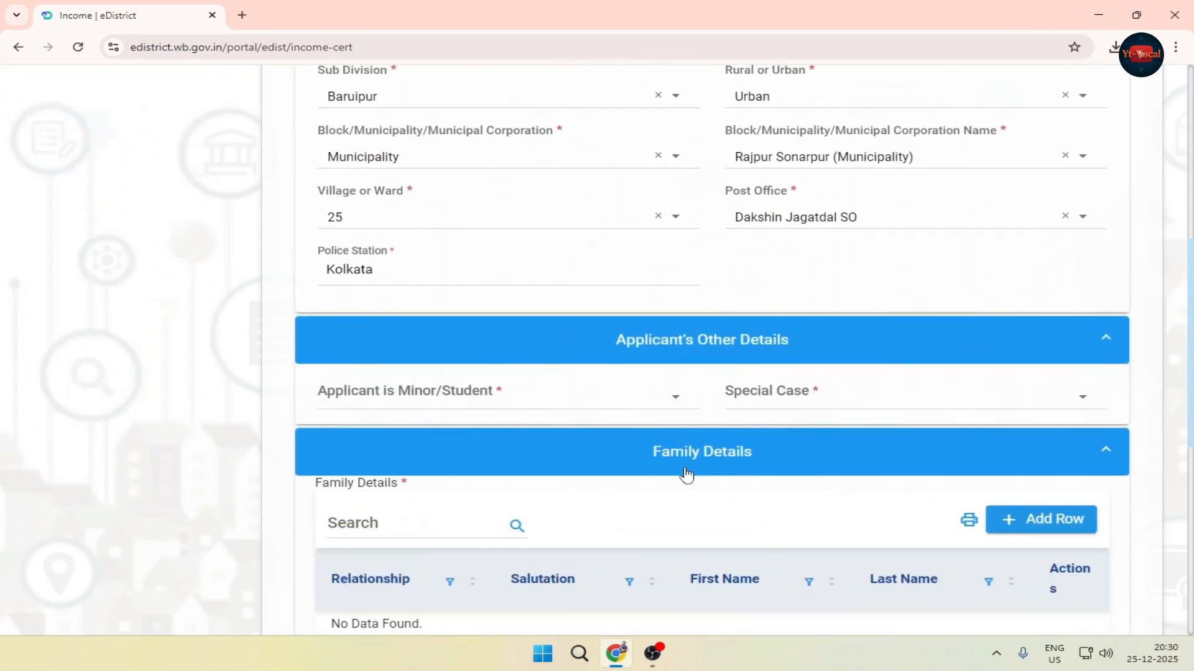
{"action": "scroll", "coordinate": [686, 476], "scroll_direction": "down", "scroll_amount": 1}
{"action": "left_click", "coordinate": [581, 365]}
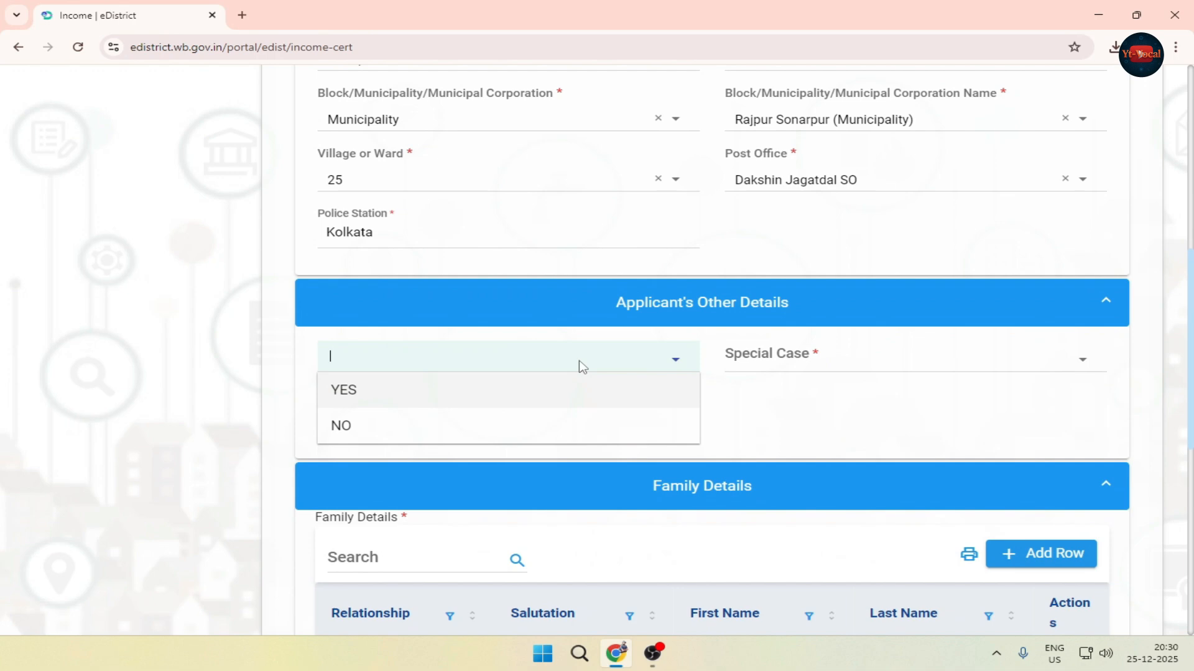
{"action": "left_click", "coordinate": [381, 426]}
{"action": "left_click", "coordinate": [940, 368]}
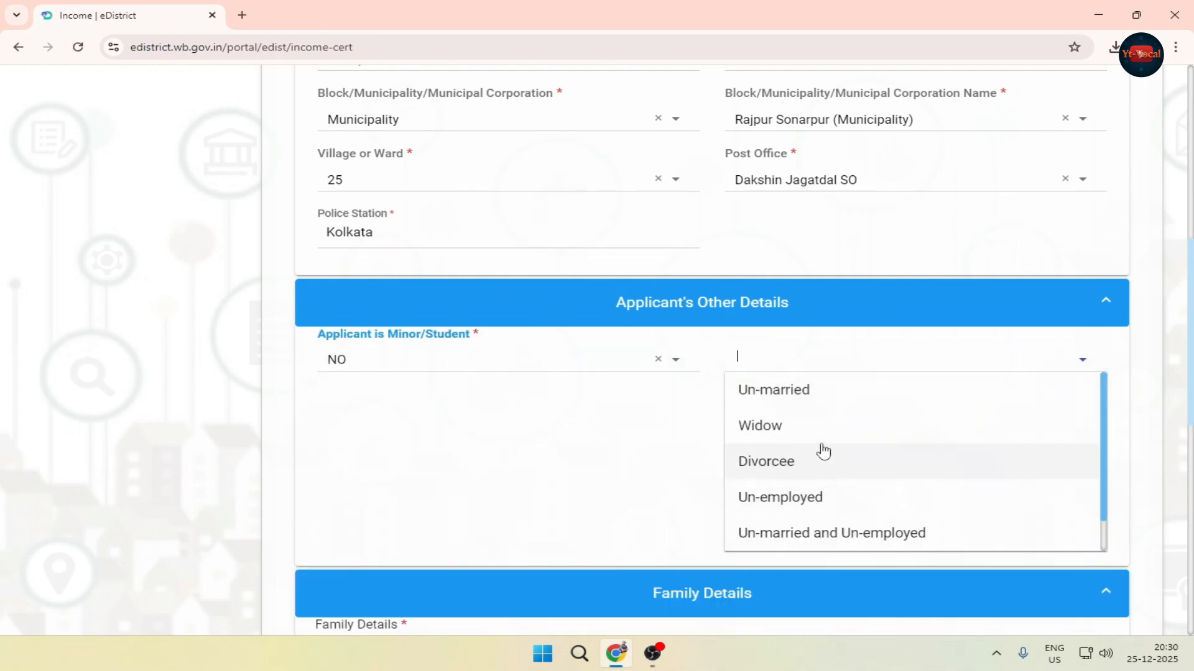
{"action": "scroll", "coordinate": [818, 437], "scroll_direction": "down", "scroll_amount": 1}
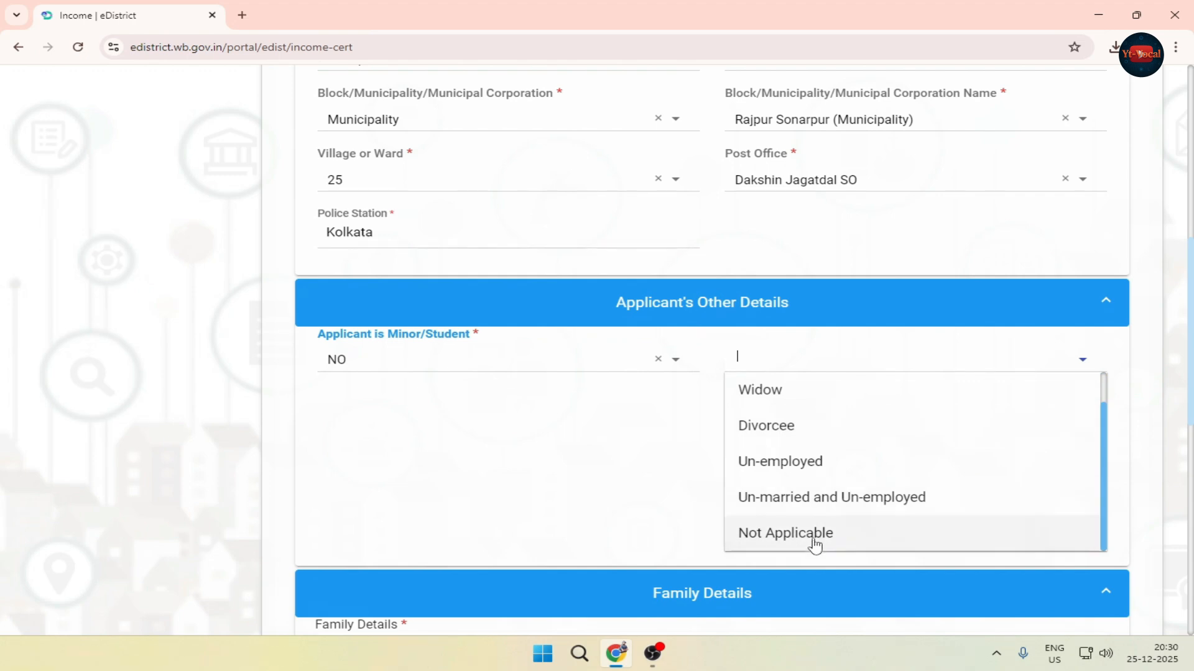
{"action": "scroll", "coordinate": [817, 511], "scroll_direction": "up", "scroll_amount": 1}
{"action": "scroll", "coordinate": [817, 511], "scroll_direction": "down", "scroll_amount": 1}
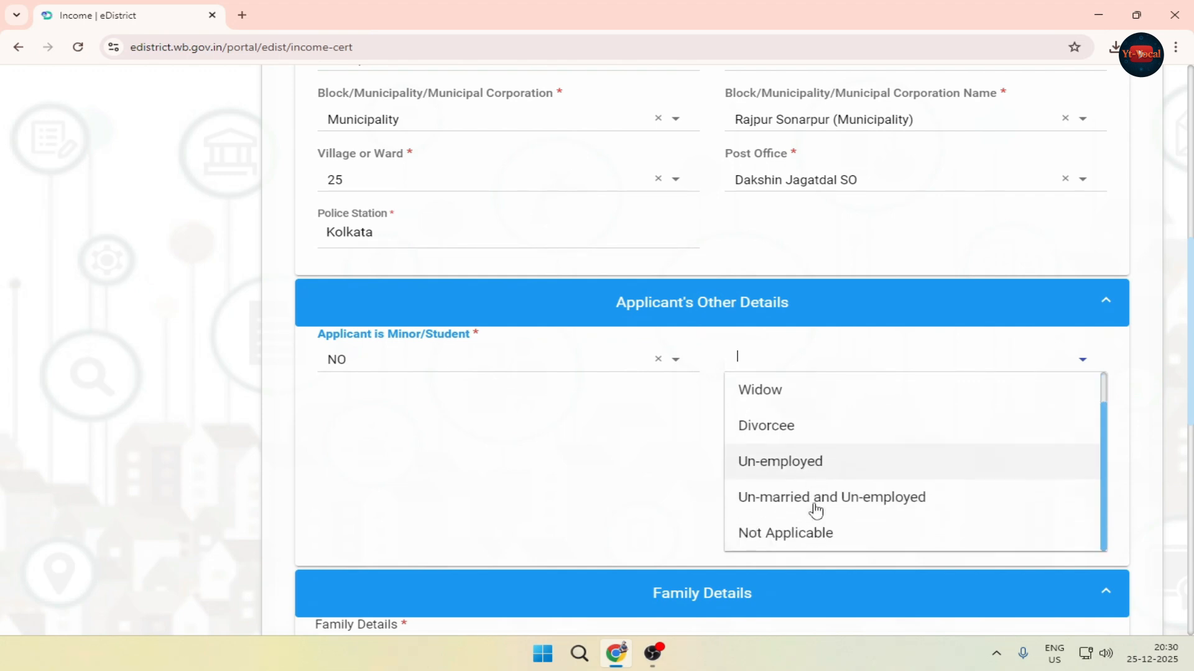
{"action": "left_click", "coordinate": [817, 536]}
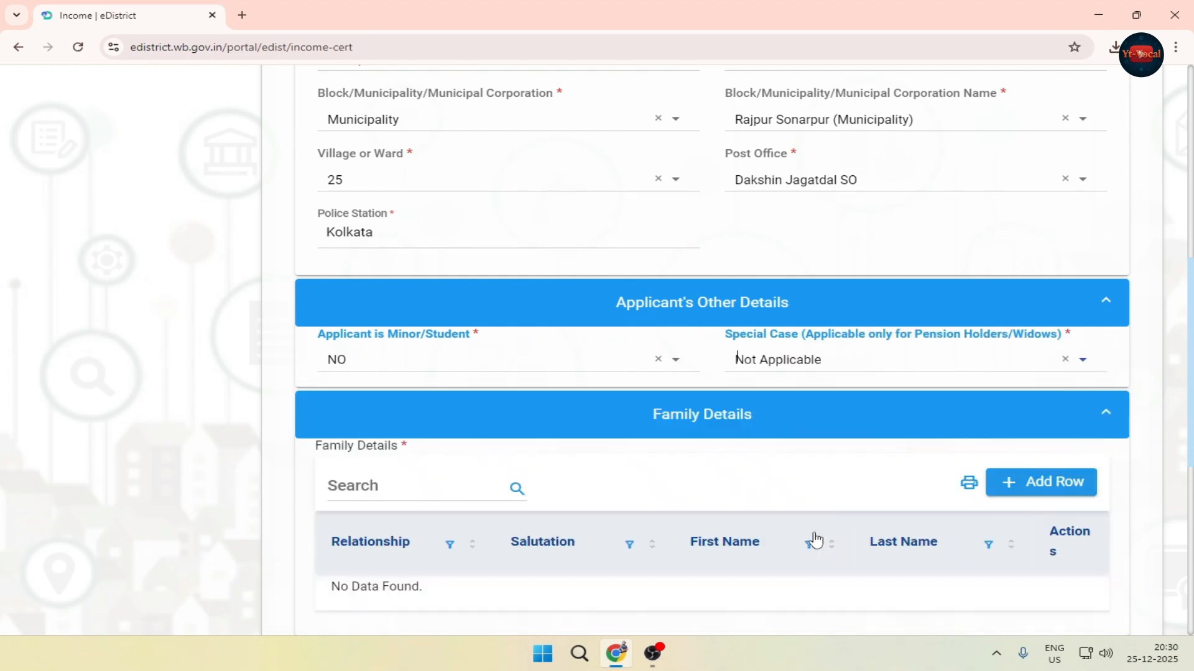
{"action": "scroll", "coordinate": [696, 507], "scroll_direction": "down", "scroll_amount": 3}
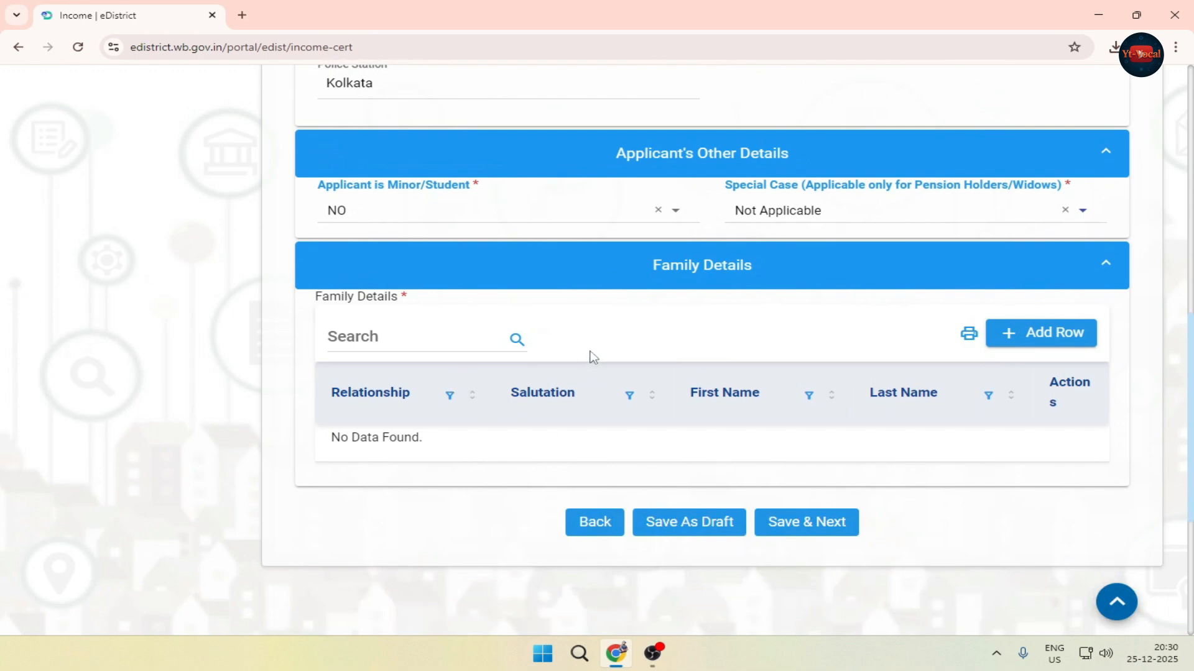
Step: Start a Family Details row with relationship Father and salutation Late
{"action": "left_click", "coordinate": [1023, 340]}
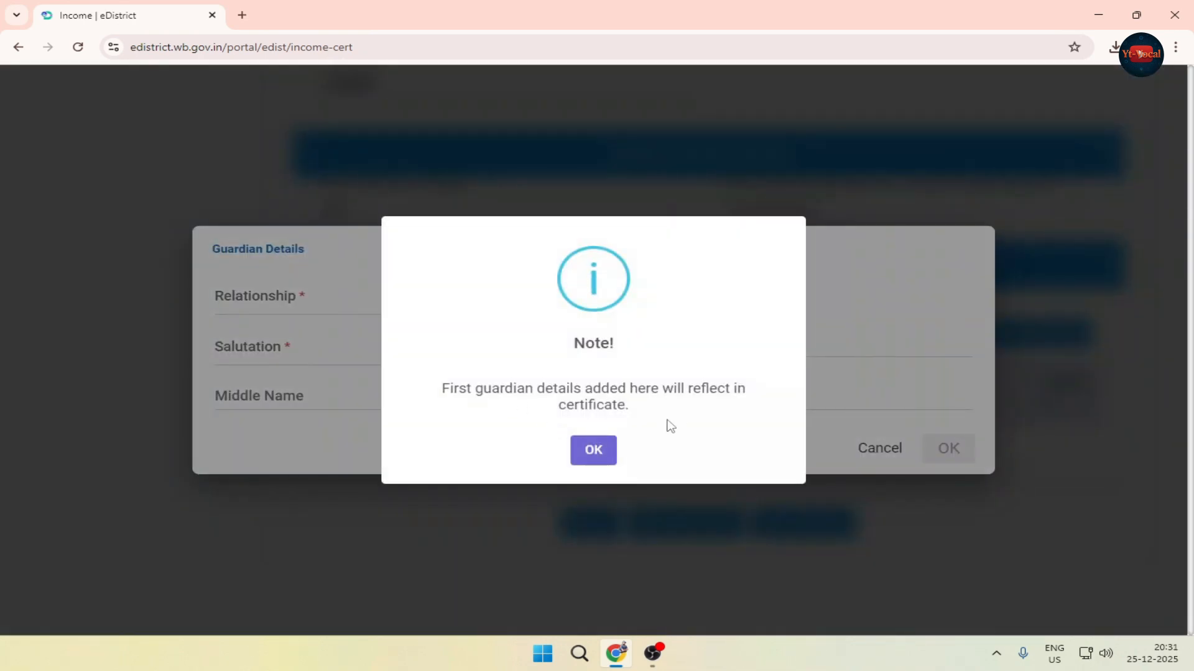
{"action": "left_click", "coordinate": [593, 449]}
{"action": "left_click", "coordinate": [381, 313]}
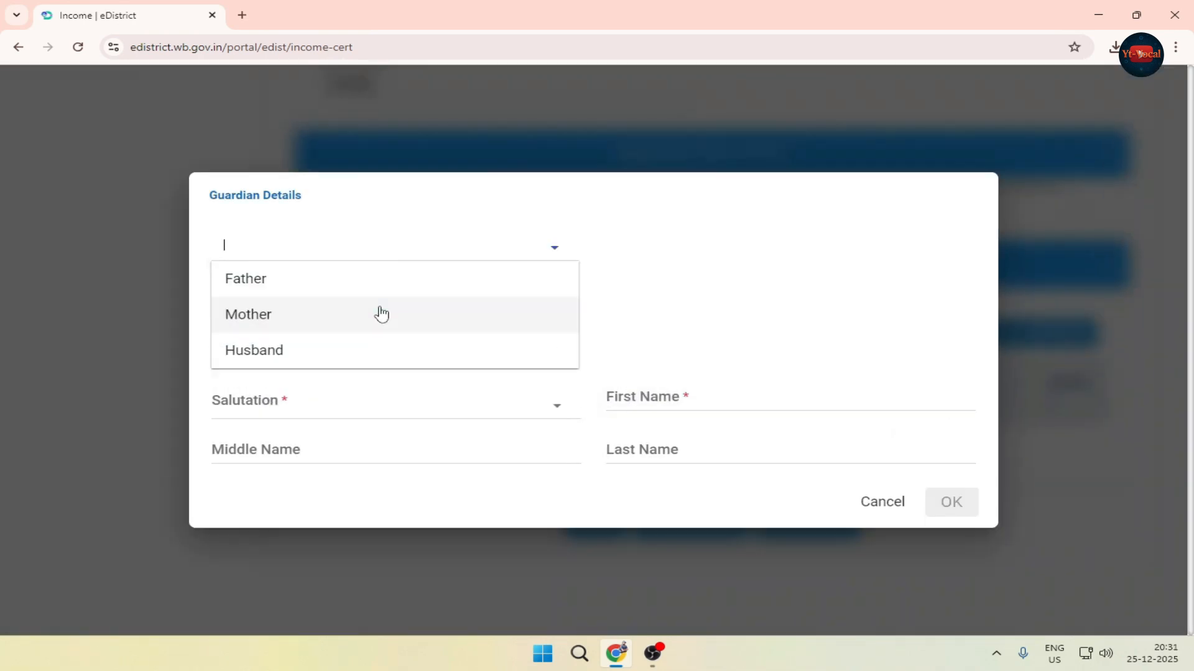
{"action": "left_click", "coordinate": [290, 287]}
{"action": "left_click", "coordinate": [308, 347]}
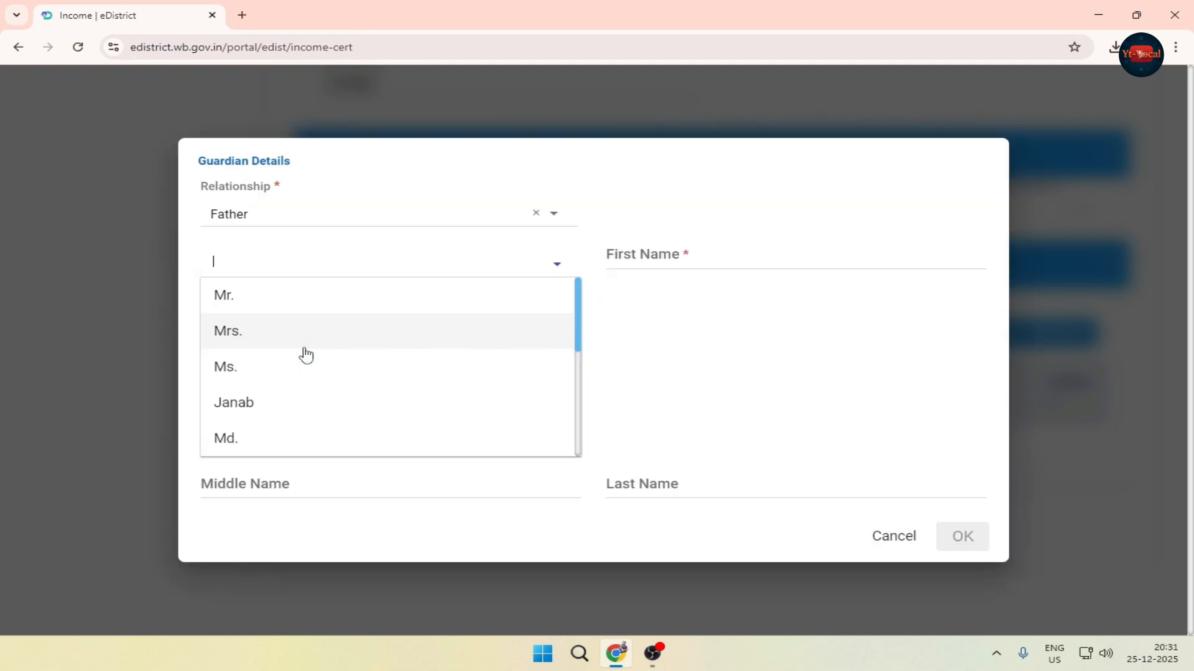
{"action": "scroll", "coordinate": [314, 398], "scroll_direction": "down", "scroll_amount": 3}
{"action": "left_click", "coordinate": [274, 447]}
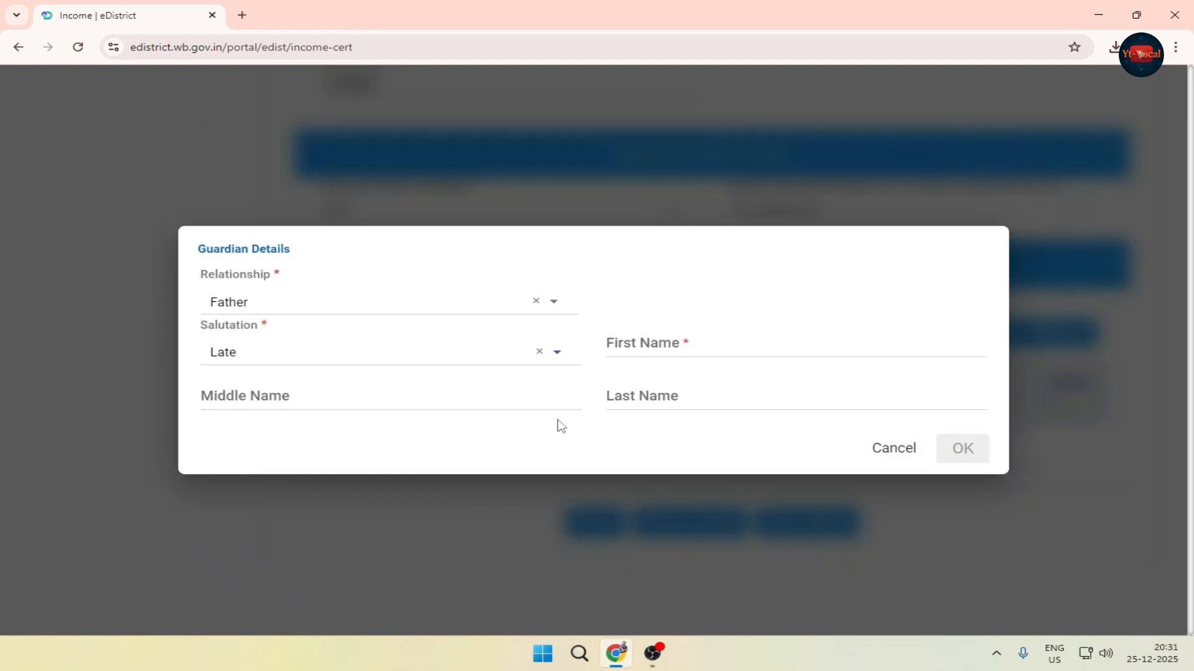
Step: Enter the father's first and last name and add the row to the table
{"action": "left_click", "coordinate": [750, 348]}
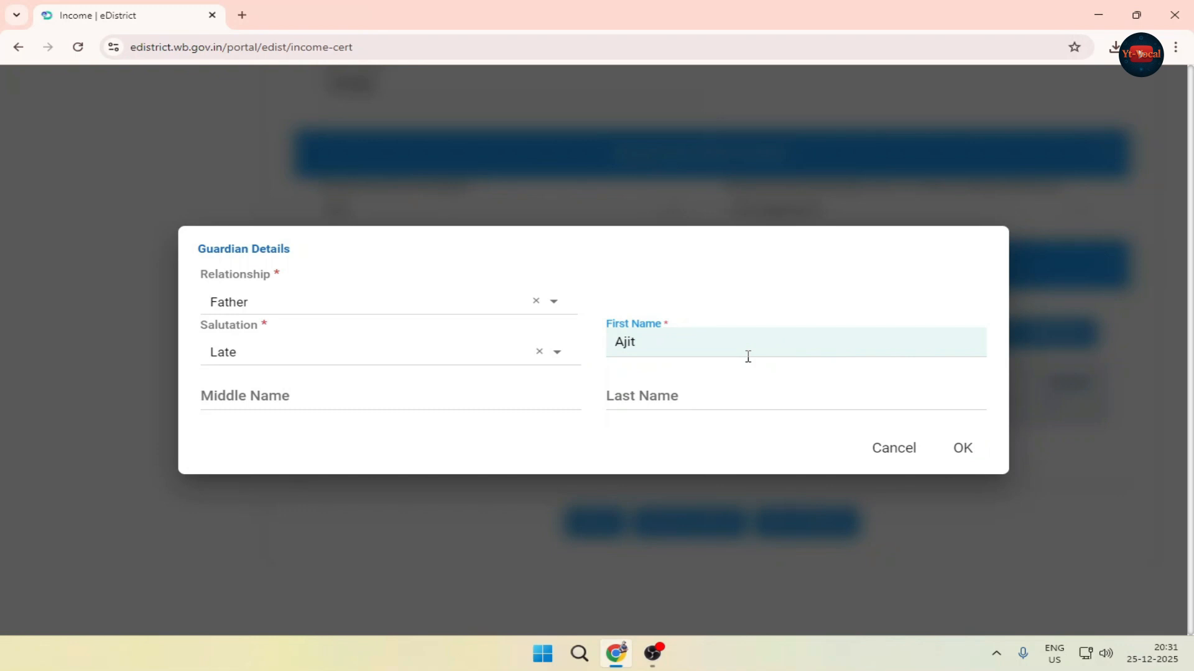
{"action": "left_click", "coordinate": [678, 391]}
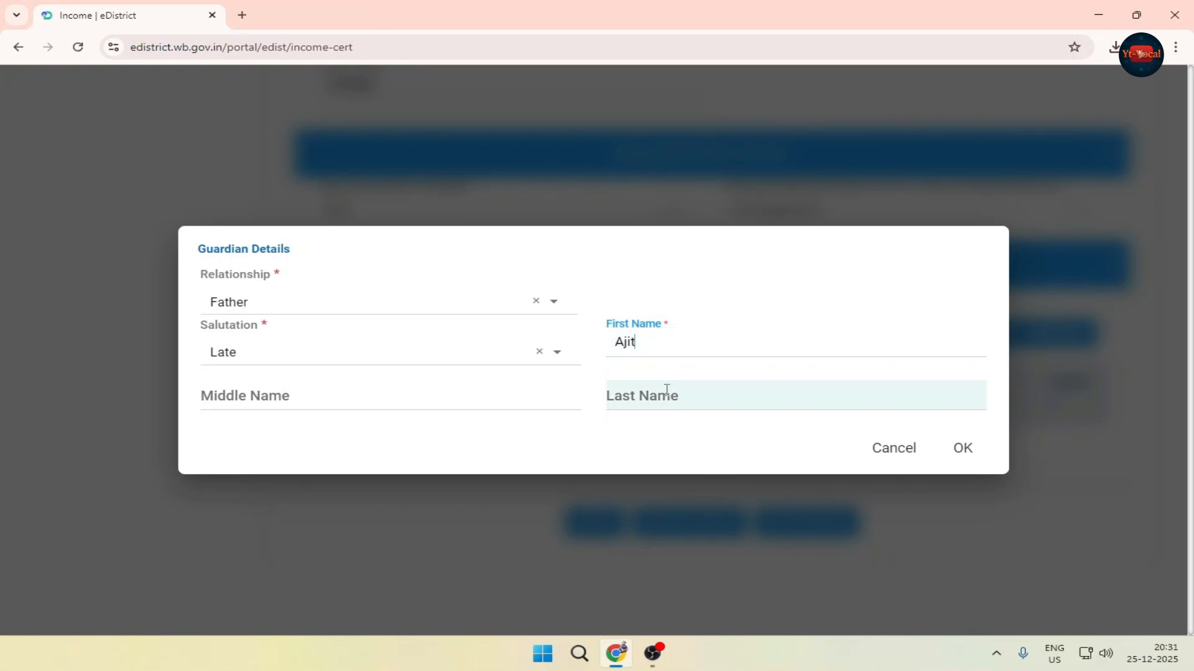
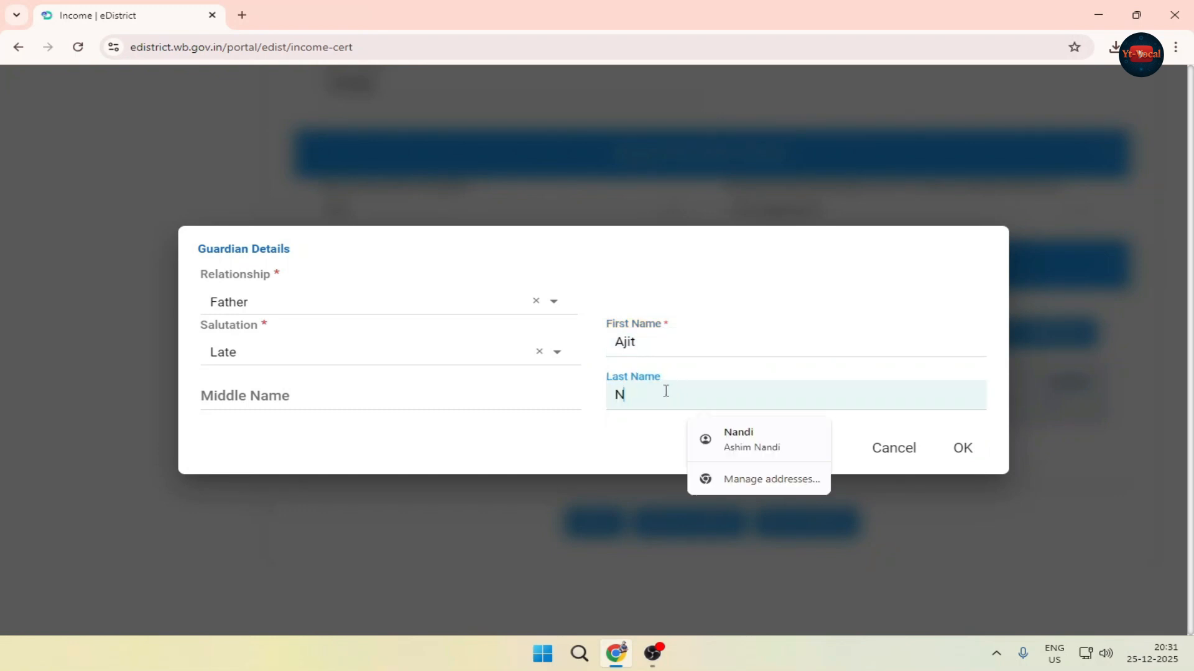
{"action": "left_click", "coordinate": [964, 452]}
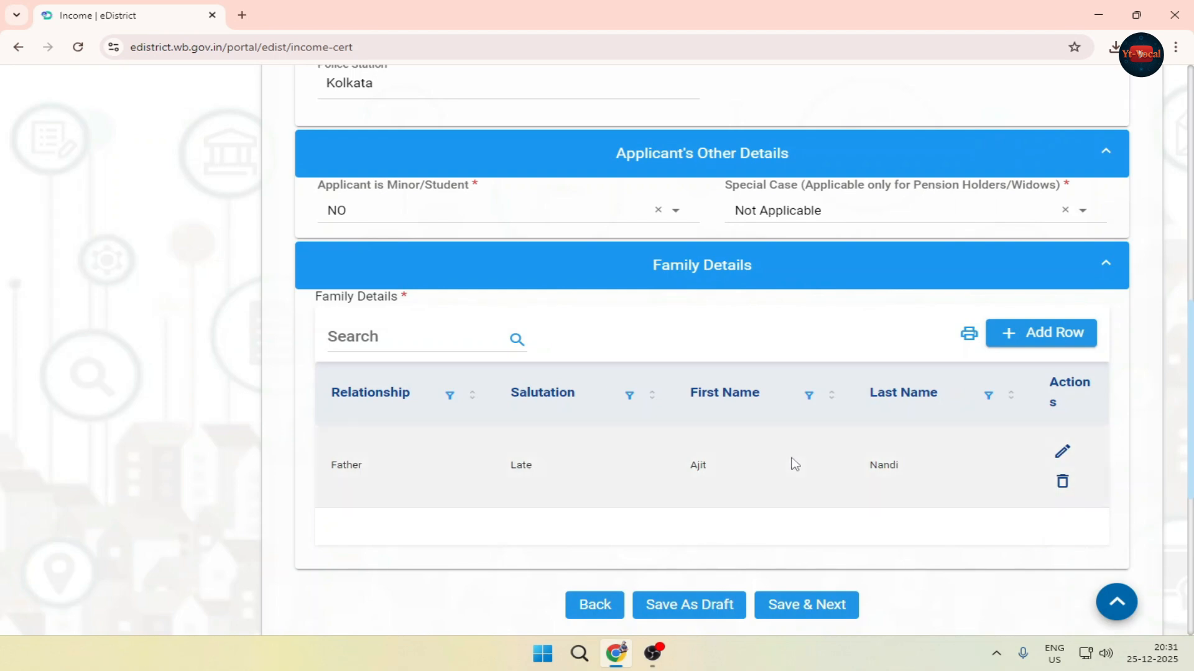
{"action": "scroll", "coordinate": [795, 464], "scroll_direction": "down", "scroll_amount": 3}
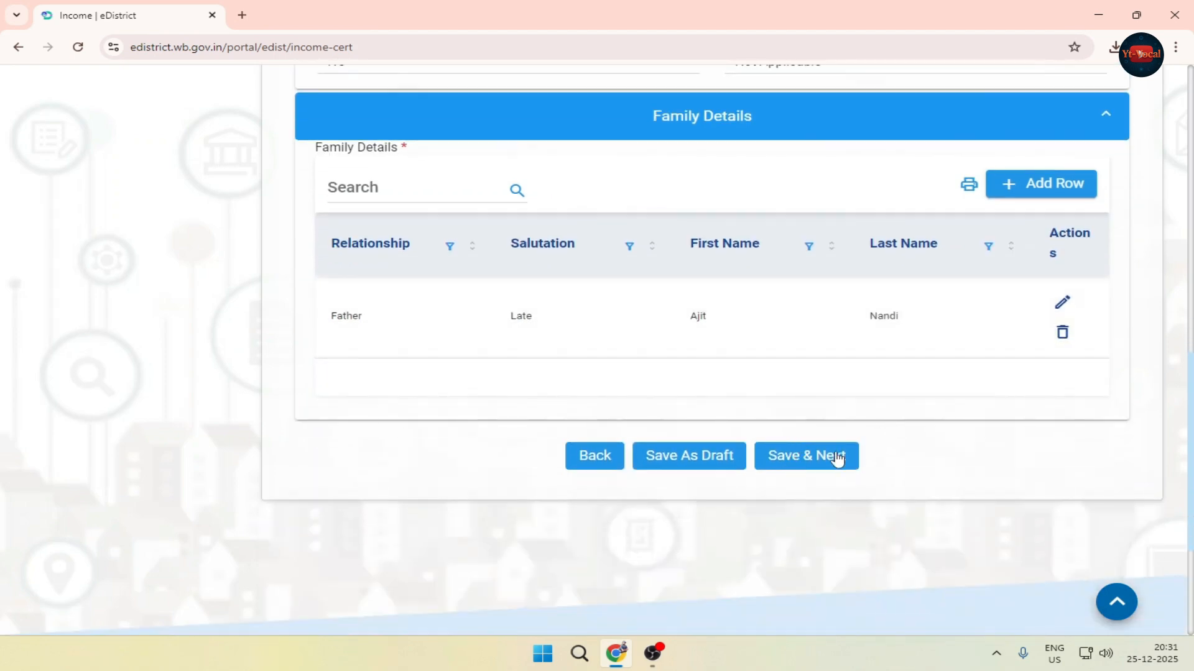
Step: Save the family details, then enter monthly income 5000 and Private service
{"action": "left_click", "coordinate": [819, 456]}
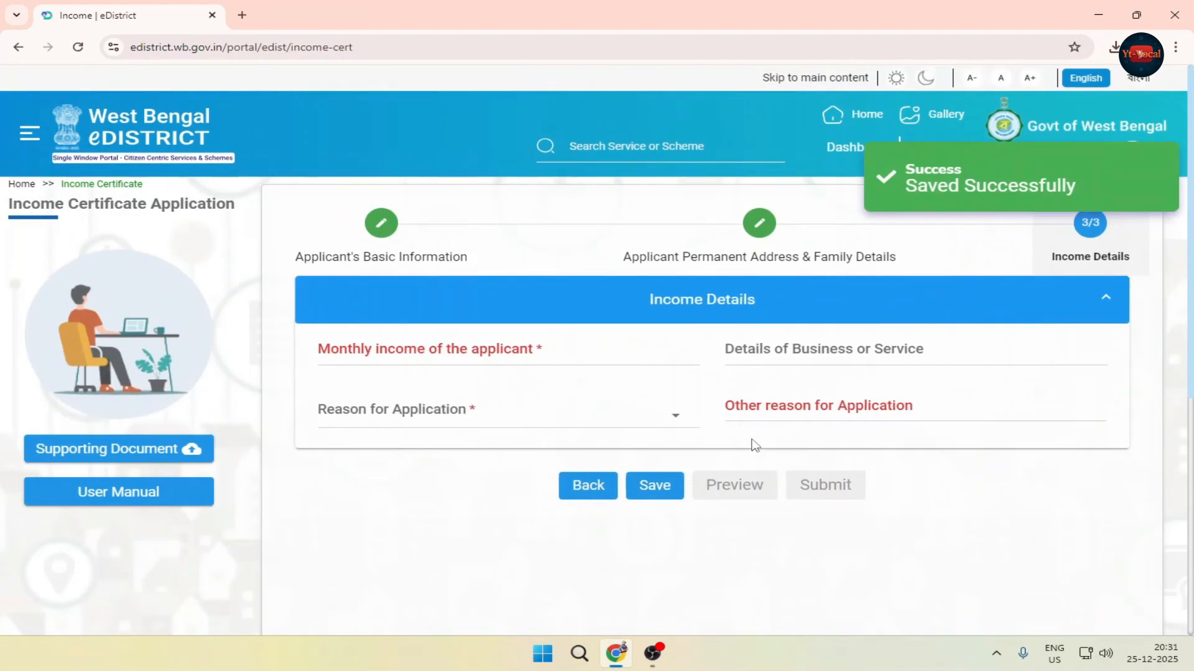
{"action": "left_click", "coordinate": [569, 354]}
{"action": "type", "text": "50"}
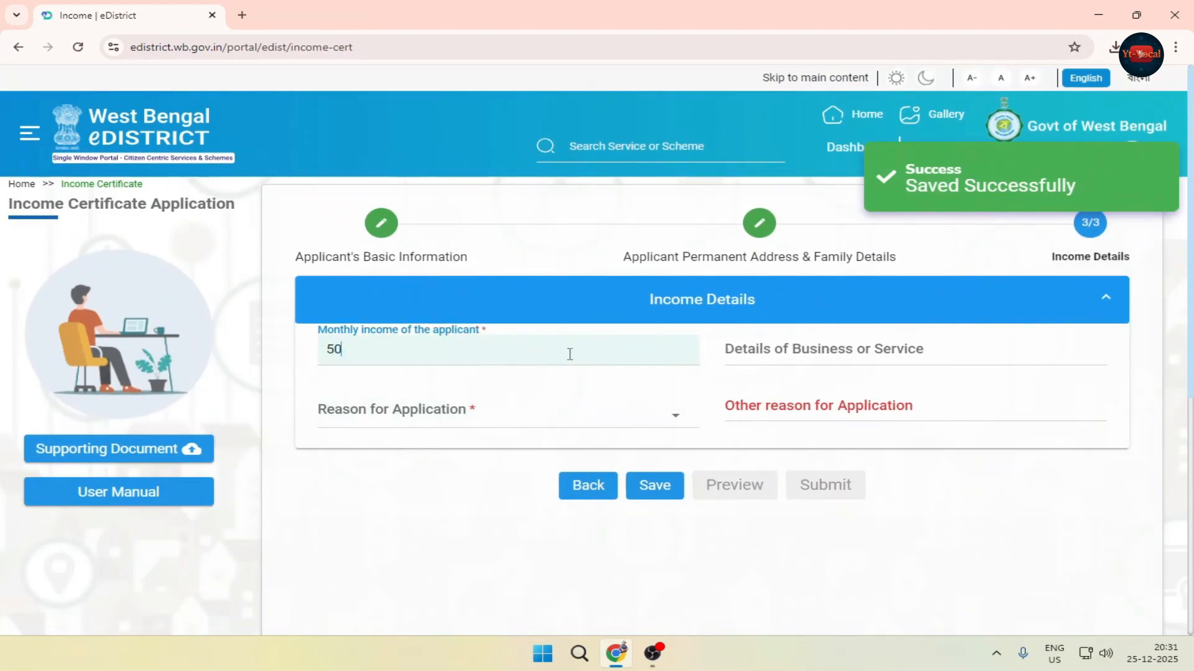
{"action": "type", "text": "00"}
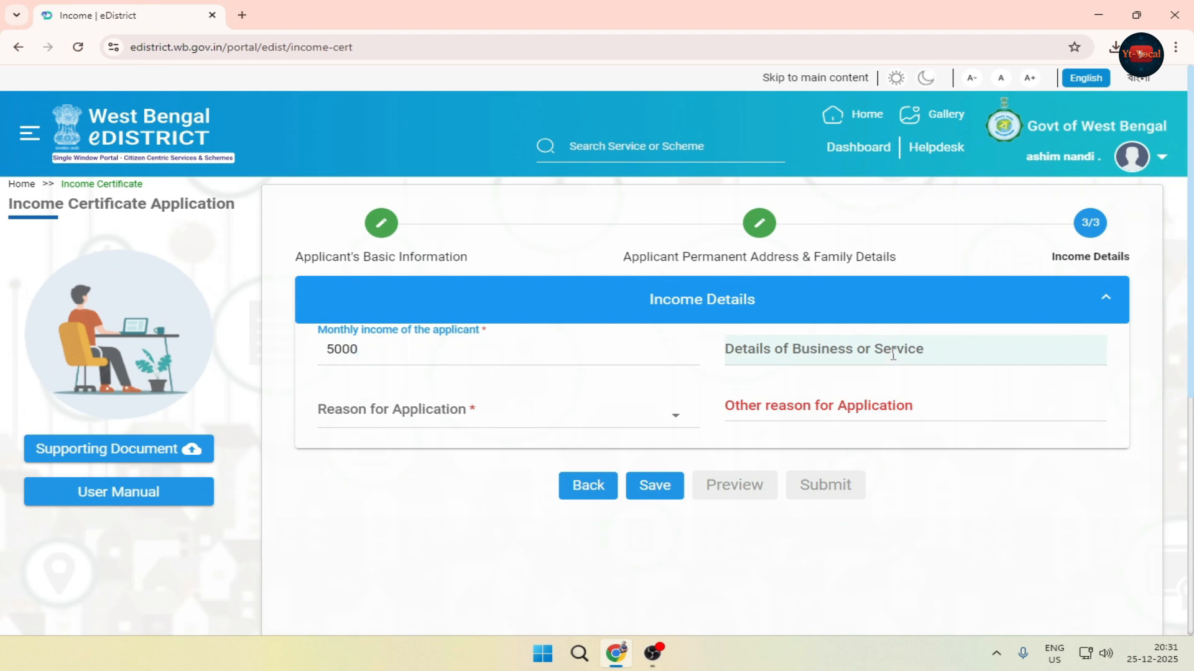
{"action": "left_click", "coordinate": [893, 354]}
{"action": "type", "text": "Private"}
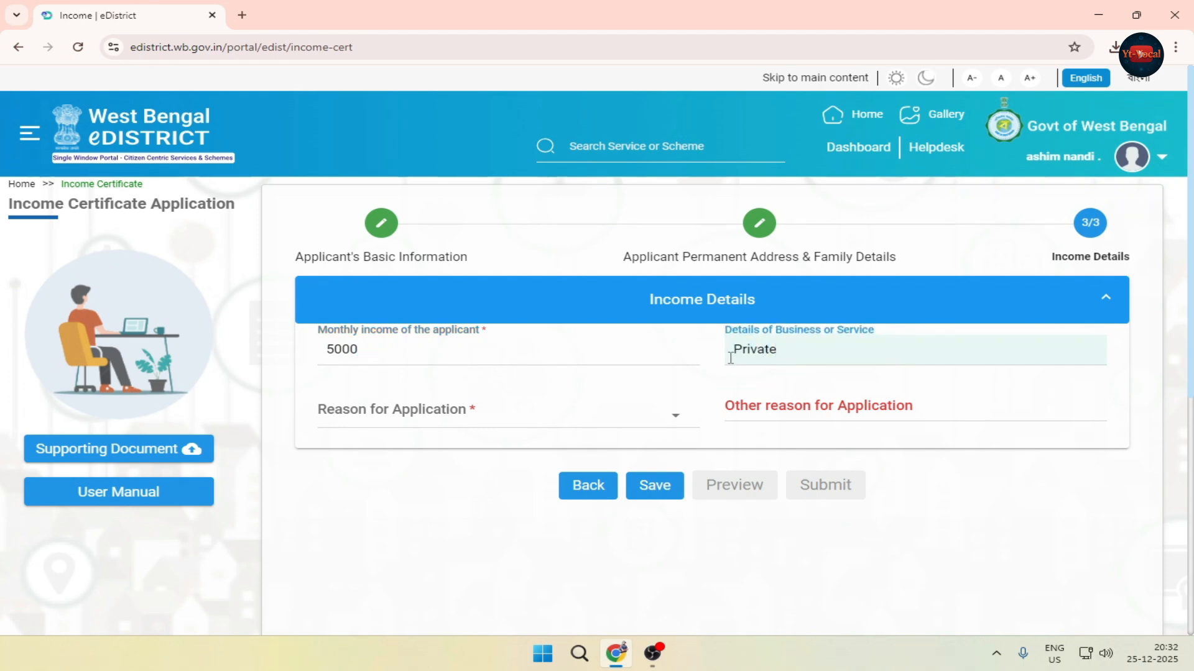
Step: Set the application reason to Other with 'OBC ReValidation' and save the income details
{"action": "left_click", "coordinate": [603, 426]}
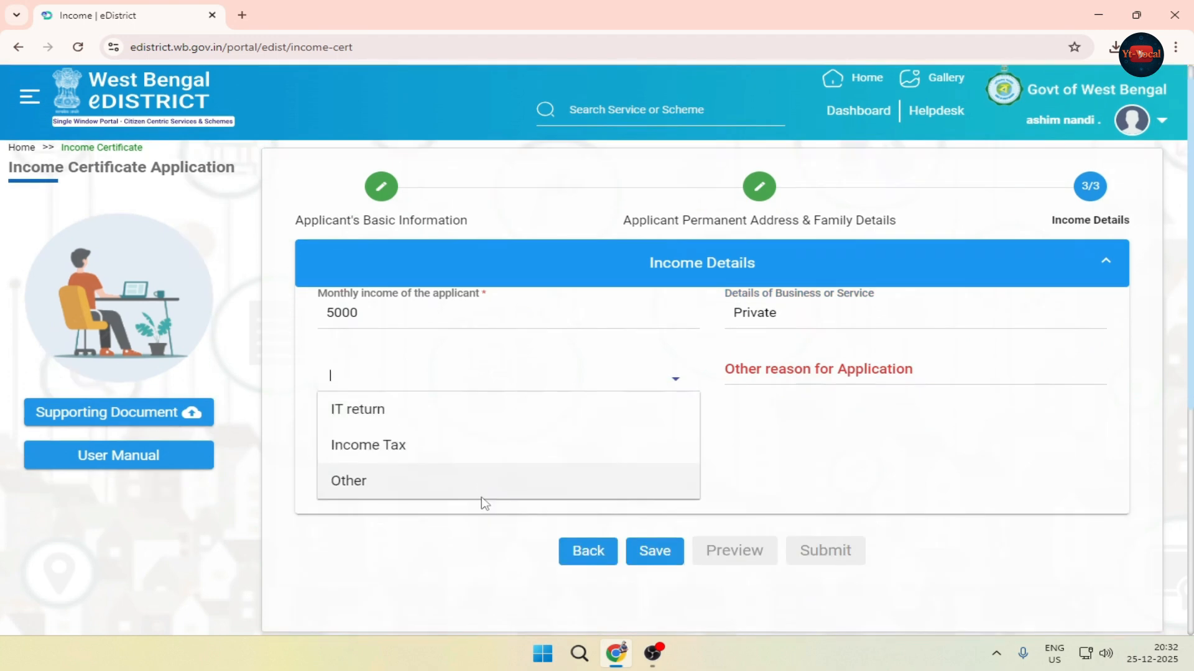
{"action": "scroll", "coordinate": [432, 314], "scroll_direction": "down", "scroll_amount": 4}
{"action": "left_click", "coordinate": [430, 310]}
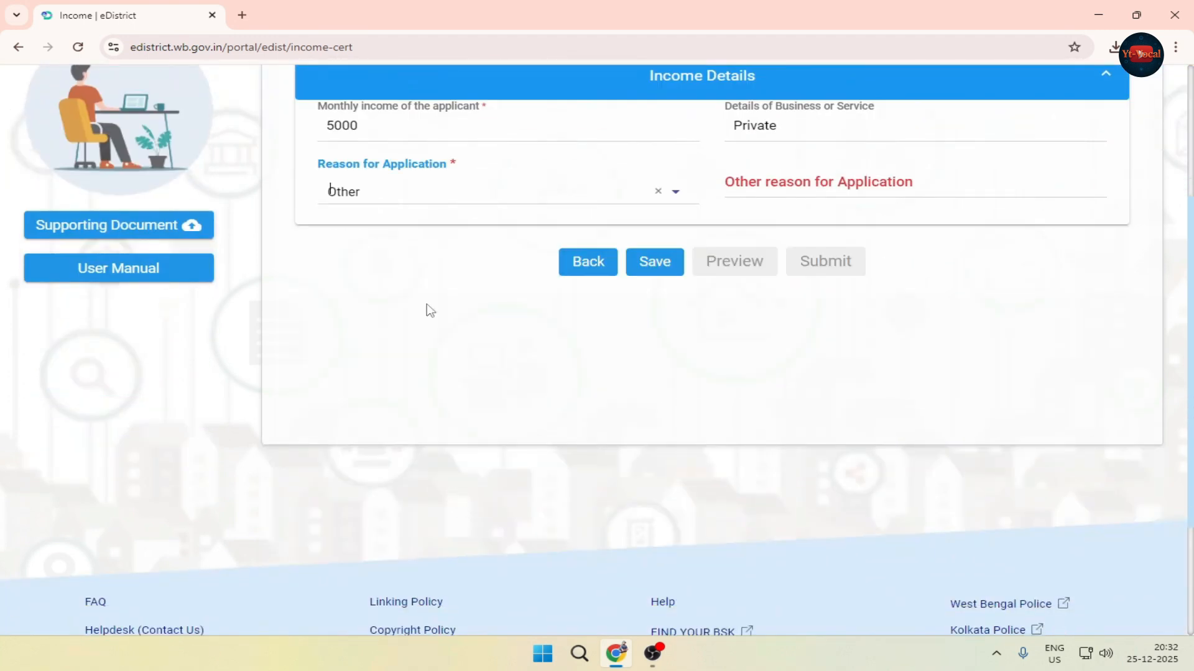
{"action": "left_click", "coordinate": [785, 190]}
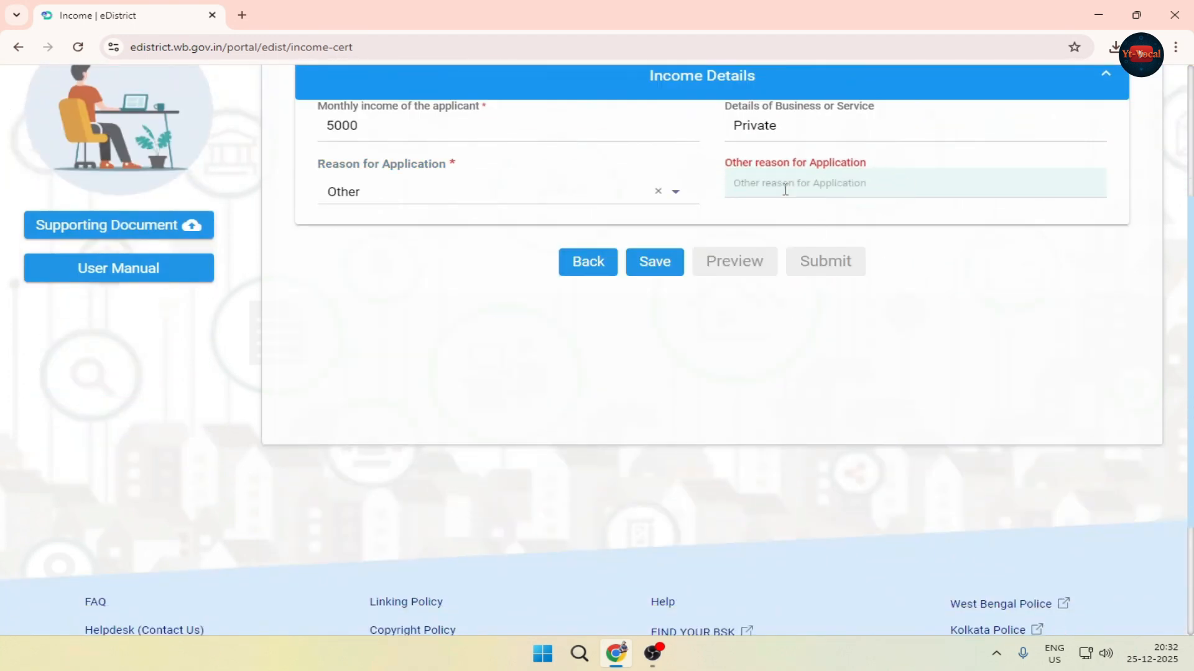
{"action": "type", "text": "OBC ReValidation"}
{"action": "left_click", "coordinate": [872, 285]}
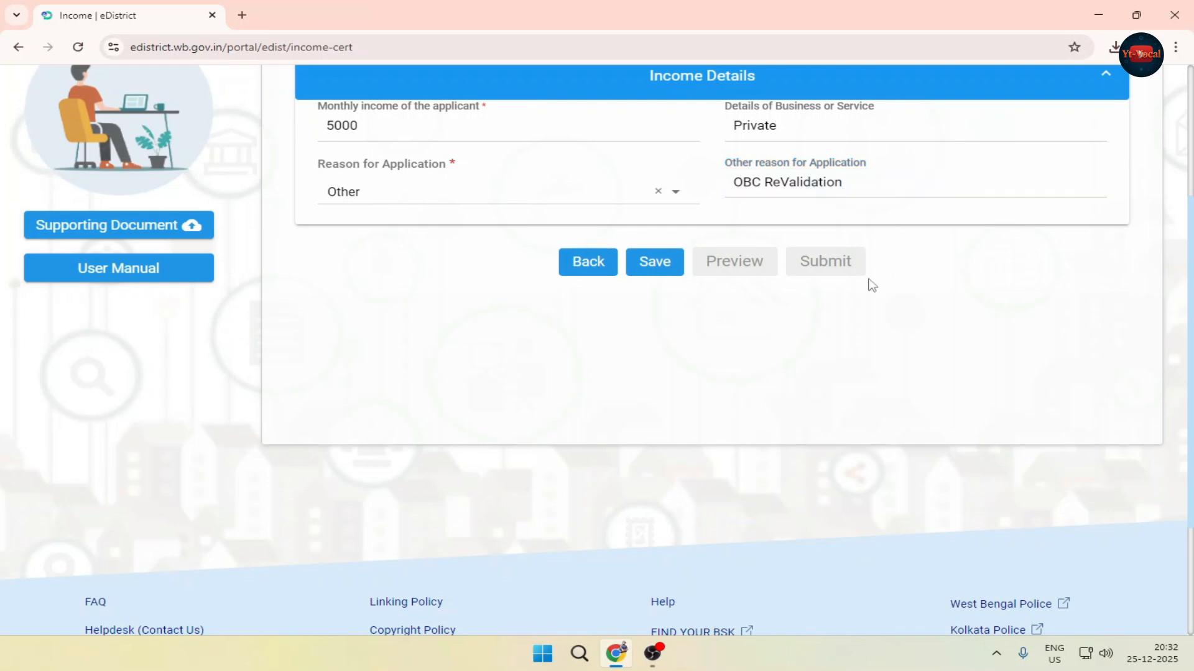
{"action": "left_click", "coordinate": [672, 273]}
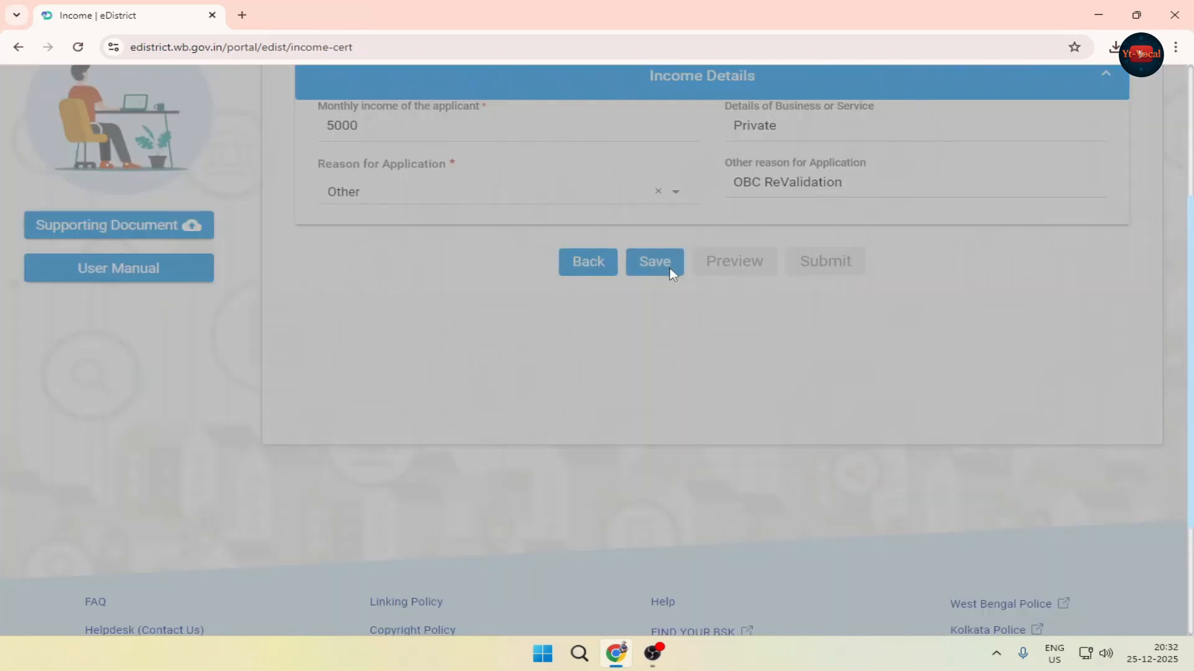
{"action": "scroll", "coordinate": [902, 306], "scroll_direction": "up", "scroll_amount": 3}
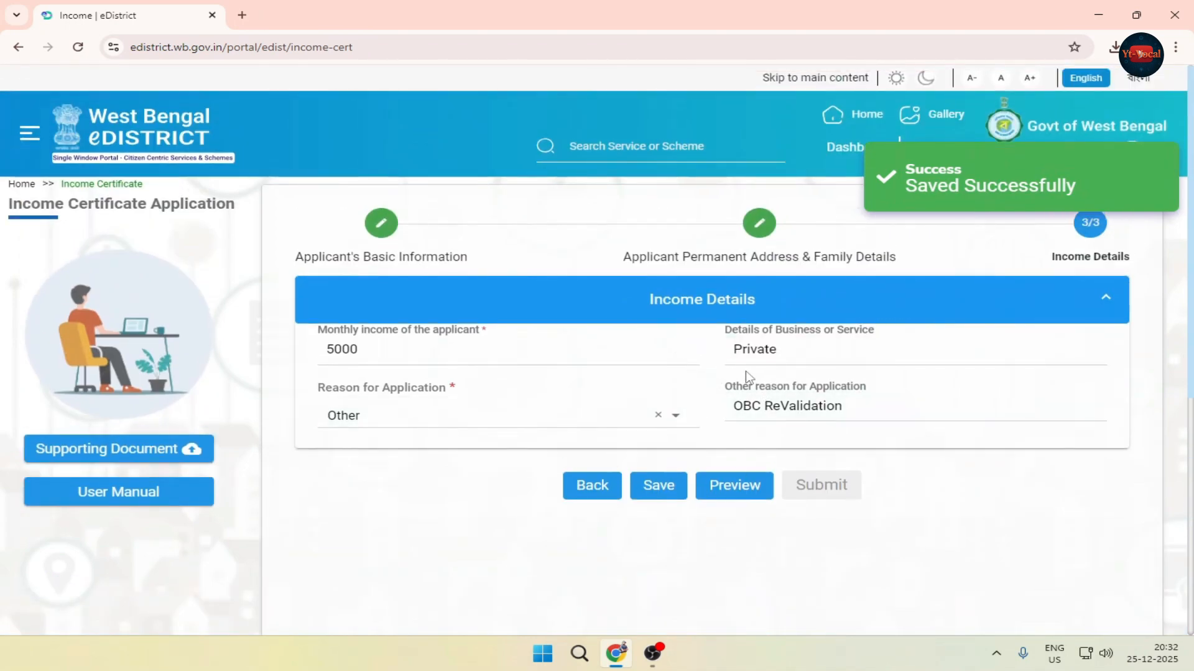
Step: Scroll through the two-page application PDF preview, then close it
{"action": "left_click", "coordinate": [735, 486]}
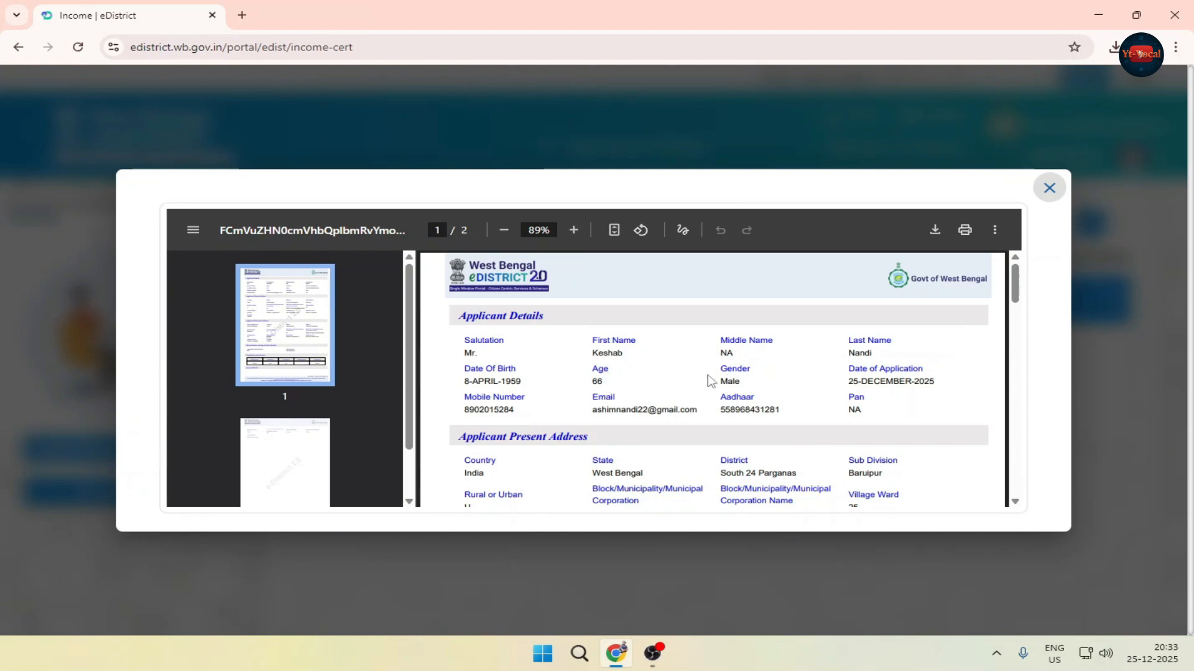
{"action": "scroll", "coordinate": [788, 381], "scroll_direction": "down", "scroll_amount": 2}
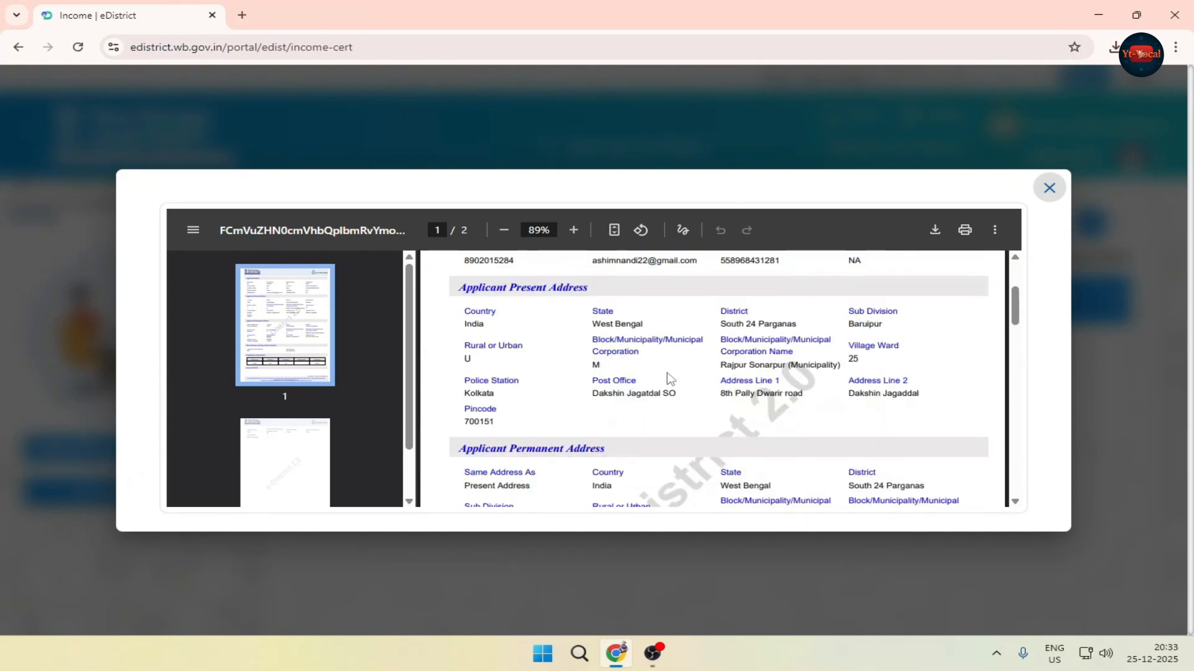
{"action": "scroll", "coordinate": [669, 377], "scroll_direction": "down", "scroll_amount": 1}
{"action": "scroll", "coordinate": [584, 342], "scroll_direction": "up", "scroll_amount": 1}
{"action": "scroll", "coordinate": [669, 361], "scroll_direction": "down", "scroll_amount": 8}
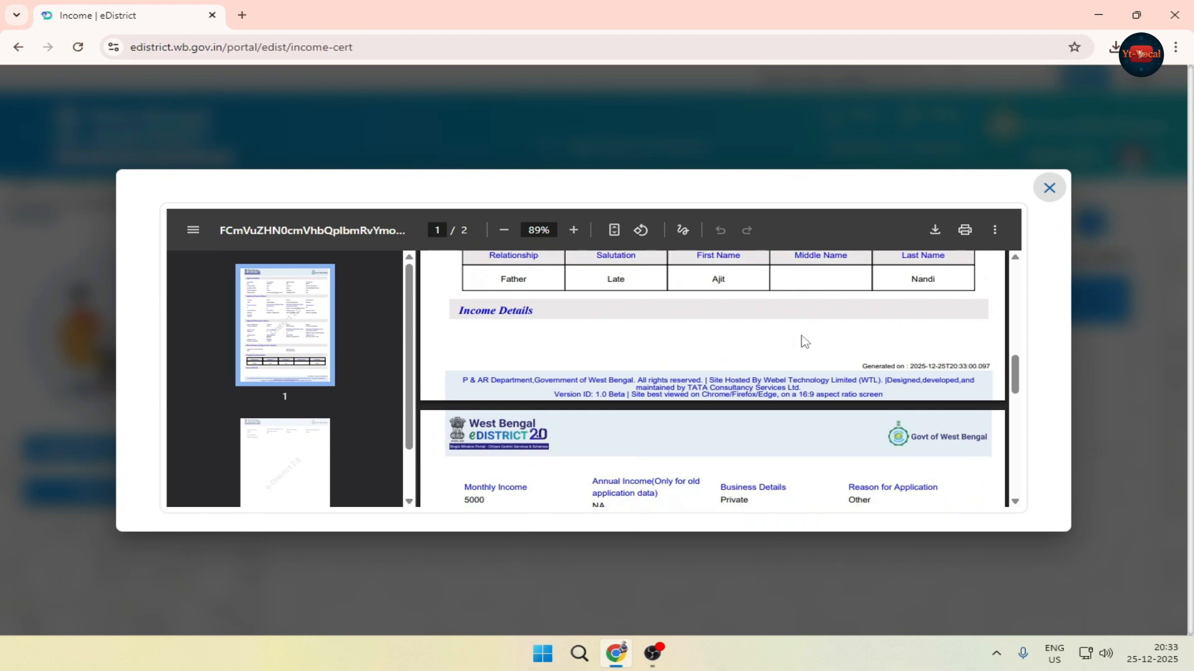
{"action": "scroll", "coordinate": [834, 355], "scroll_direction": "down", "scroll_amount": 3}
{"action": "scroll", "coordinate": [825, 354], "scroll_direction": "up", "scroll_amount": 3}
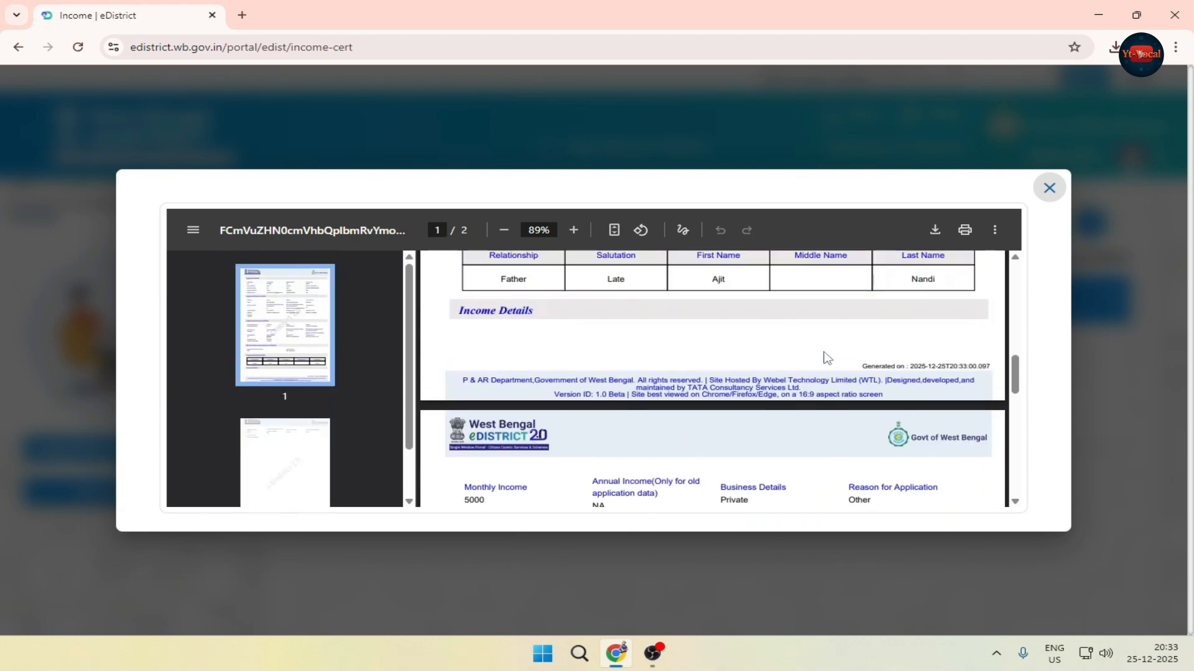
{"action": "scroll", "coordinate": [911, 464], "scroll_direction": "down", "scroll_amount": 5}
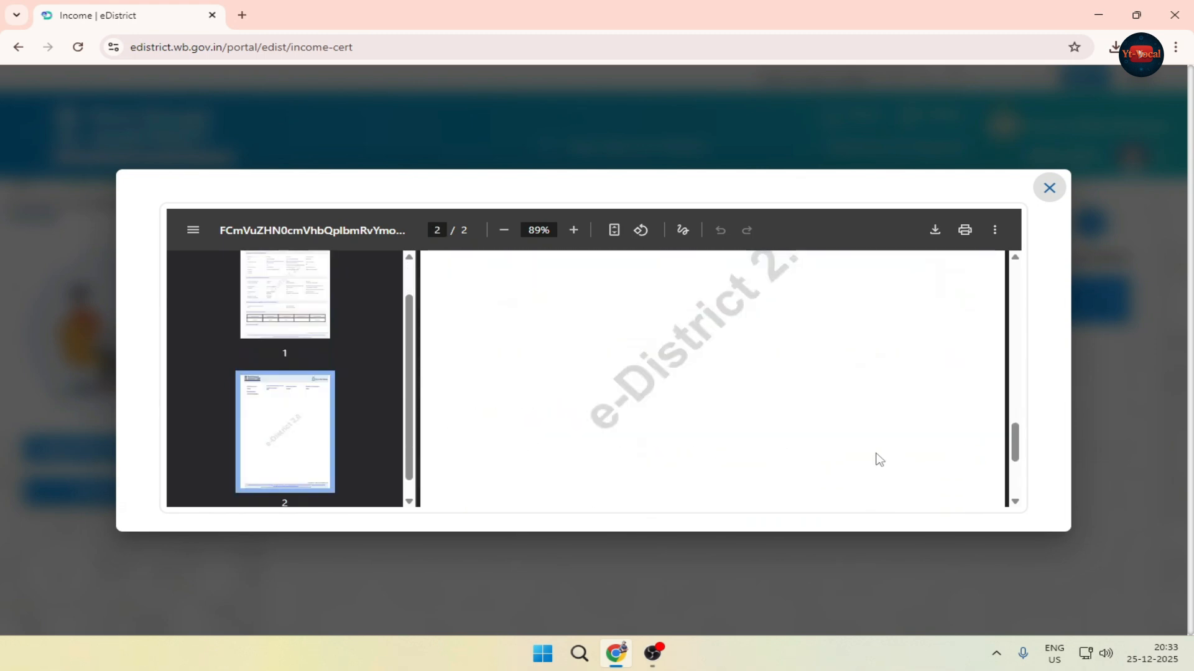
{"action": "left_click", "coordinate": [1049, 188]}
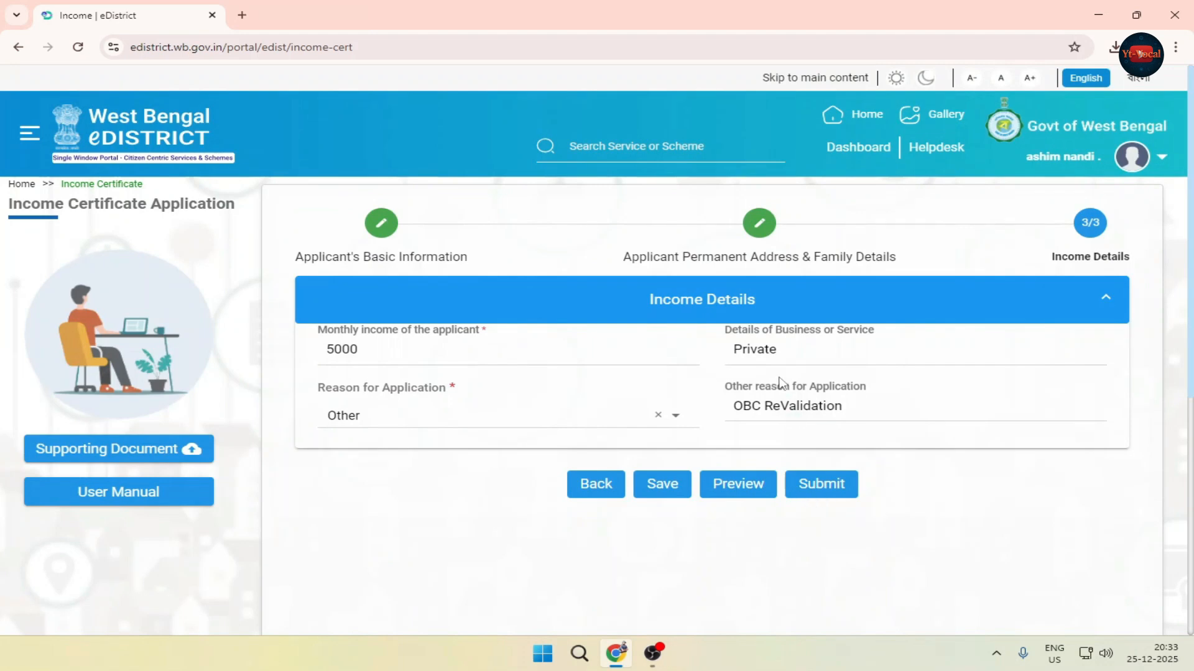
Step: Submit the application and choose Aadhar Card as the Residential Proof in the Documents dialog
{"action": "left_click", "coordinate": [819, 484]}
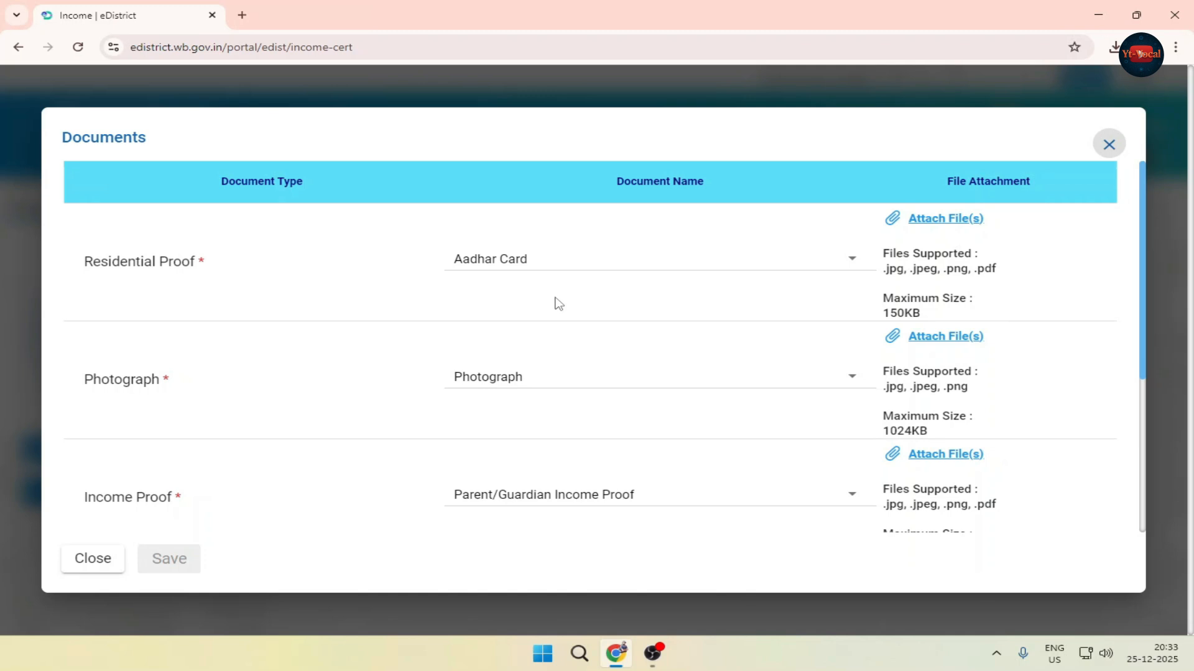
{"action": "left_click", "coordinate": [621, 263]}
{"action": "scroll", "coordinate": [553, 336], "scroll_direction": "down", "scroll_amount": 3}
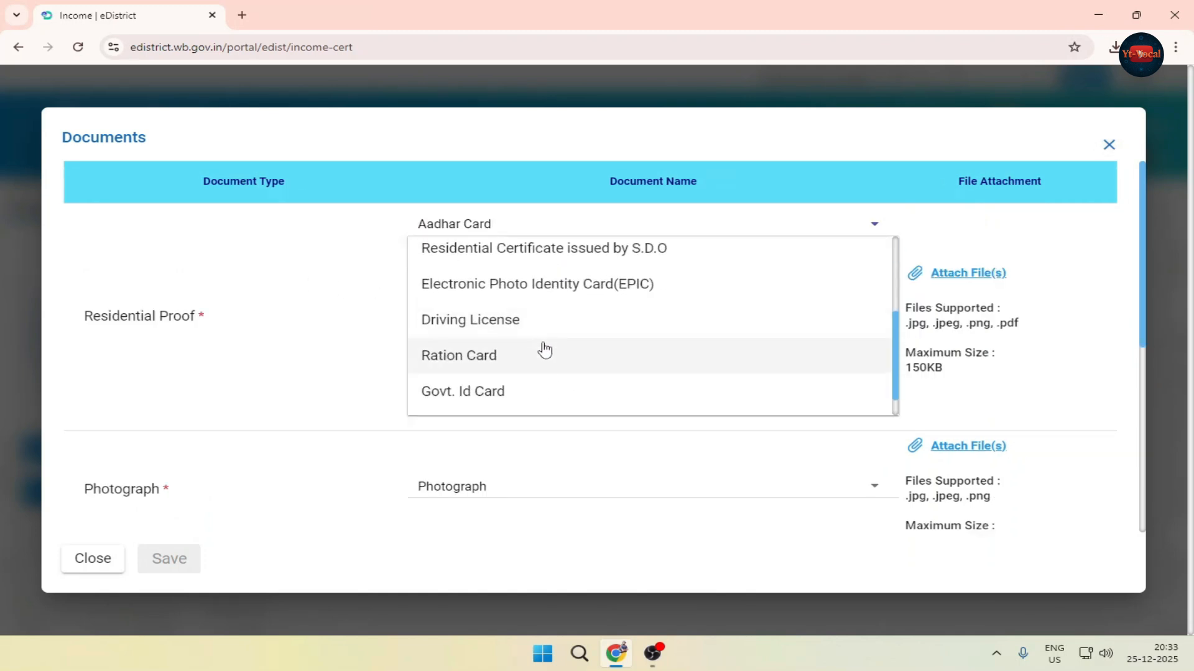
{"action": "scroll", "coordinate": [514, 378], "scroll_direction": "down", "scroll_amount": 3}
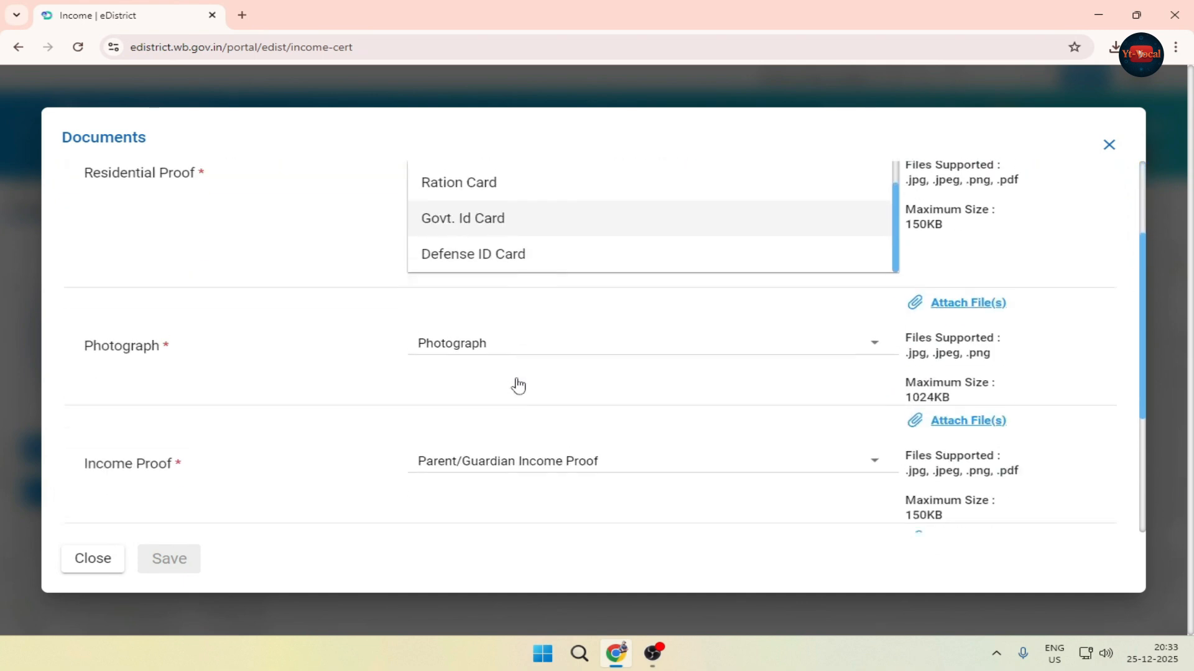
{"action": "scroll", "coordinate": [514, 384], "scroll_direction": "up", "scroll_amount": 1}
{"action": "scroll", "coordinate": [506, 325], "scroll_direction": "up", "scroll_amount": 5}
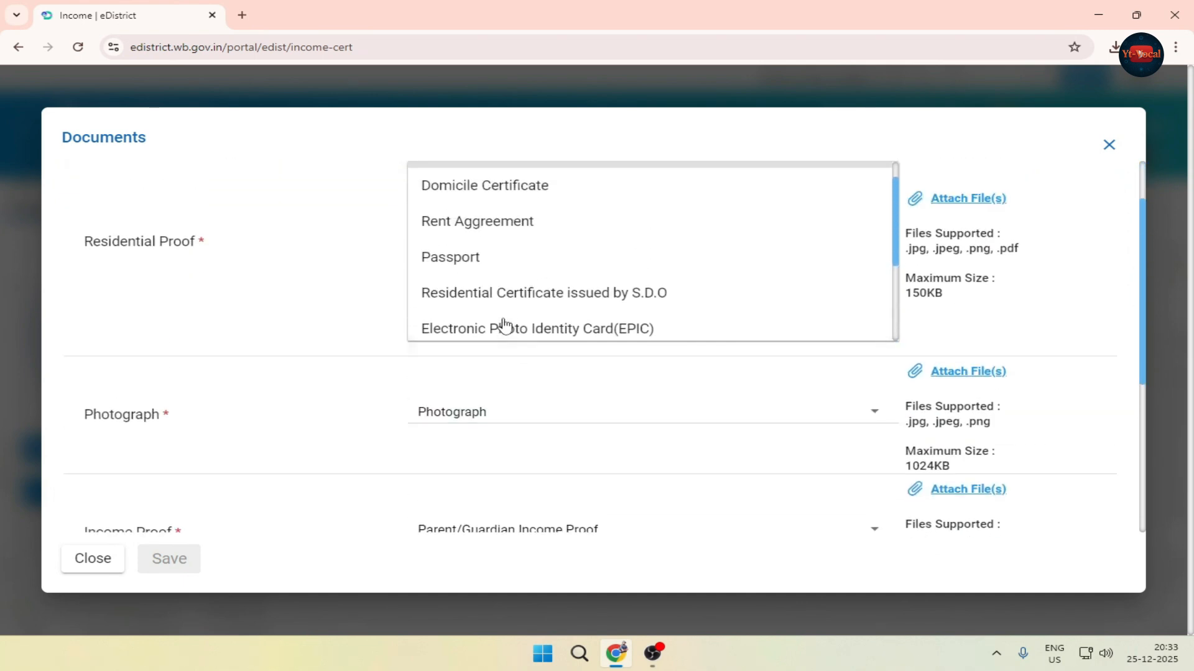
{"action": "scroll", "coordinate": [506, 326], "scroll_direction": "up", "scroll_amount": 1}
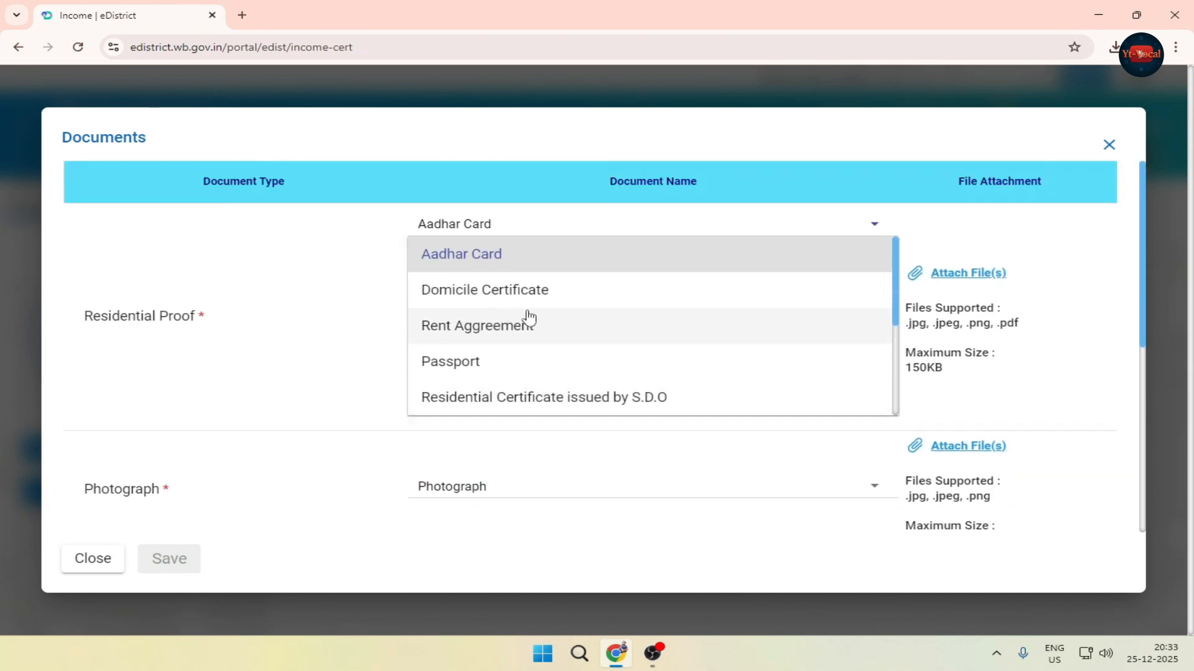
{"action": "scroll", "coordinate": [538, 307], "scroll_direction": "down", "scroll_amount": 2}
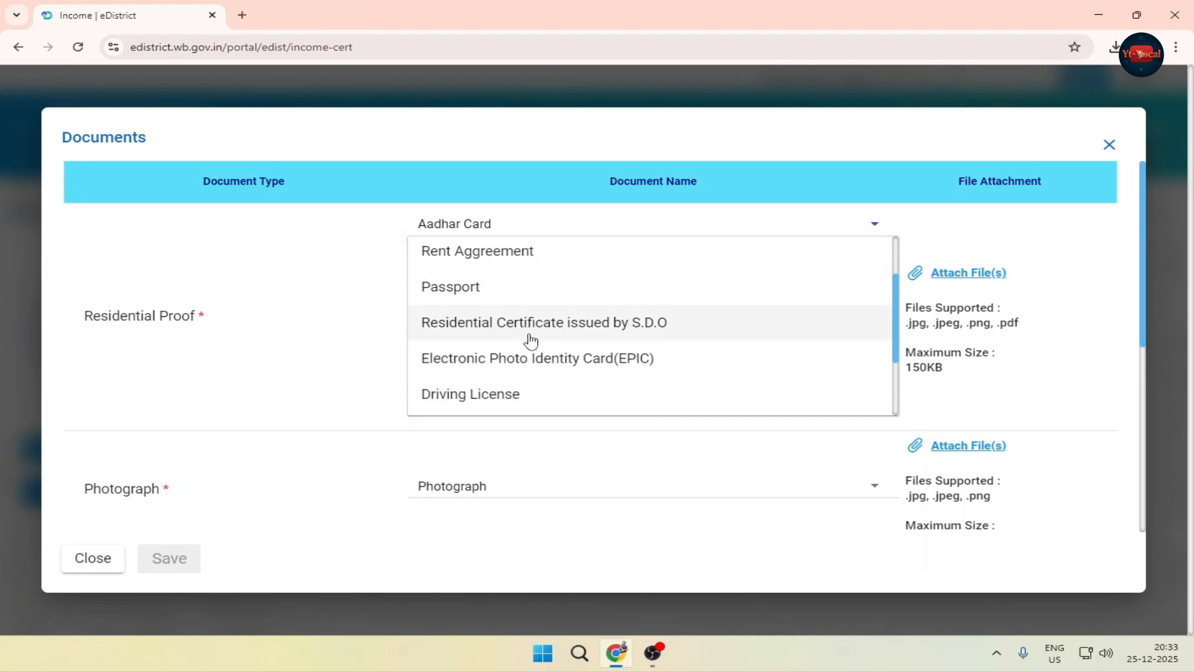
{"action": "scroll", "coordinate": [525, 342], "scroll_direction": "down", "scroll_amount": 2}
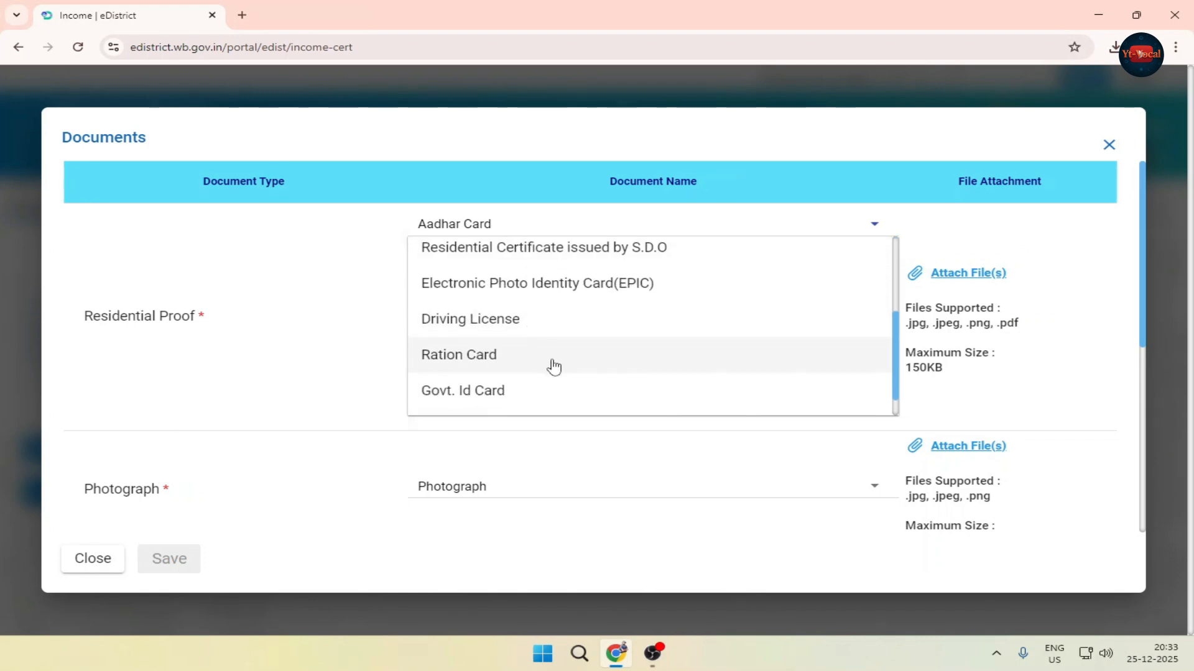
{"action": "scroll", "coordinate": [494, 365], "scroll_direction": "down", "scroll_amount": 1}
{"action": "scroll", "coordinate": [513, 359], "scroll_direction": "down", "scroll_amount": 1}
{"action": "scroll", "coordinate": [554, 330], "scroll_direction": "up", "scroll_amount": 5}
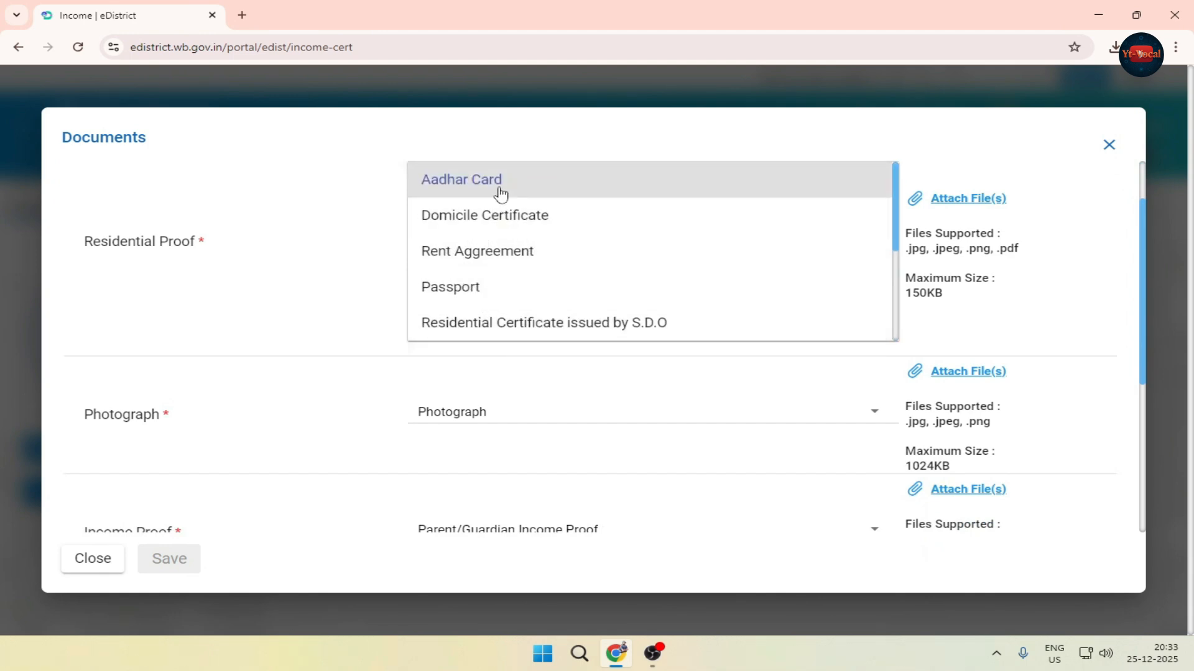
{"action": "left_click", "coordinate": [541, 193]}
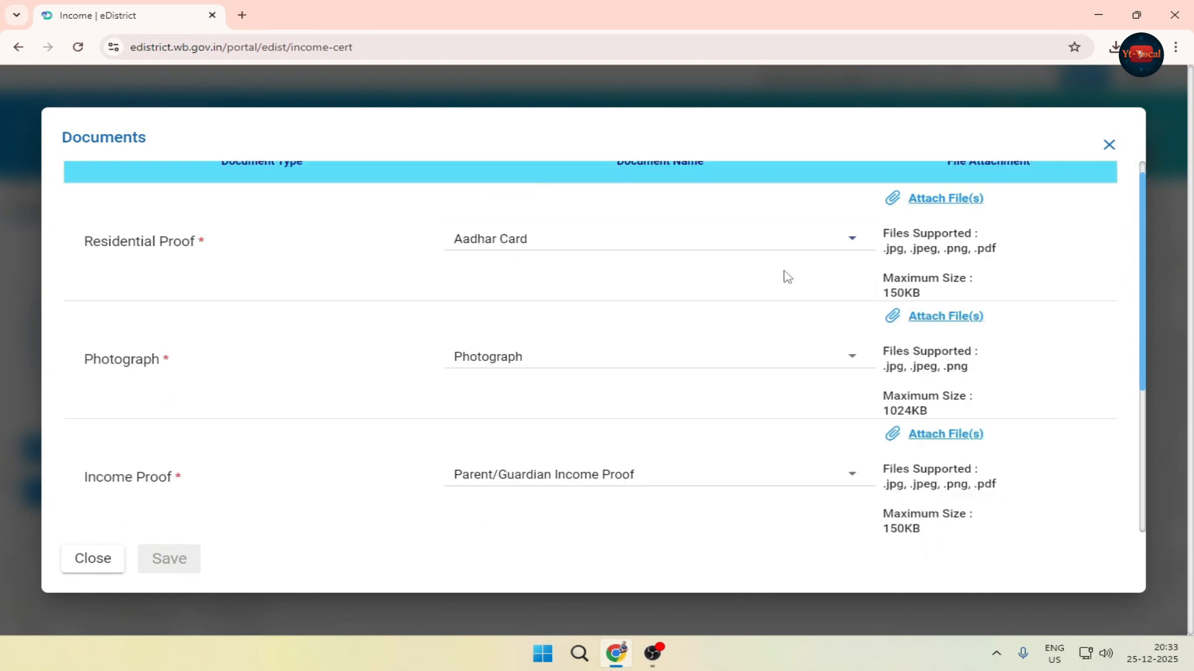
Step: Attach AADHAR.jpg from Downloads as the residential proof
{"action": "left_click", "coordinate": [940, 199]}
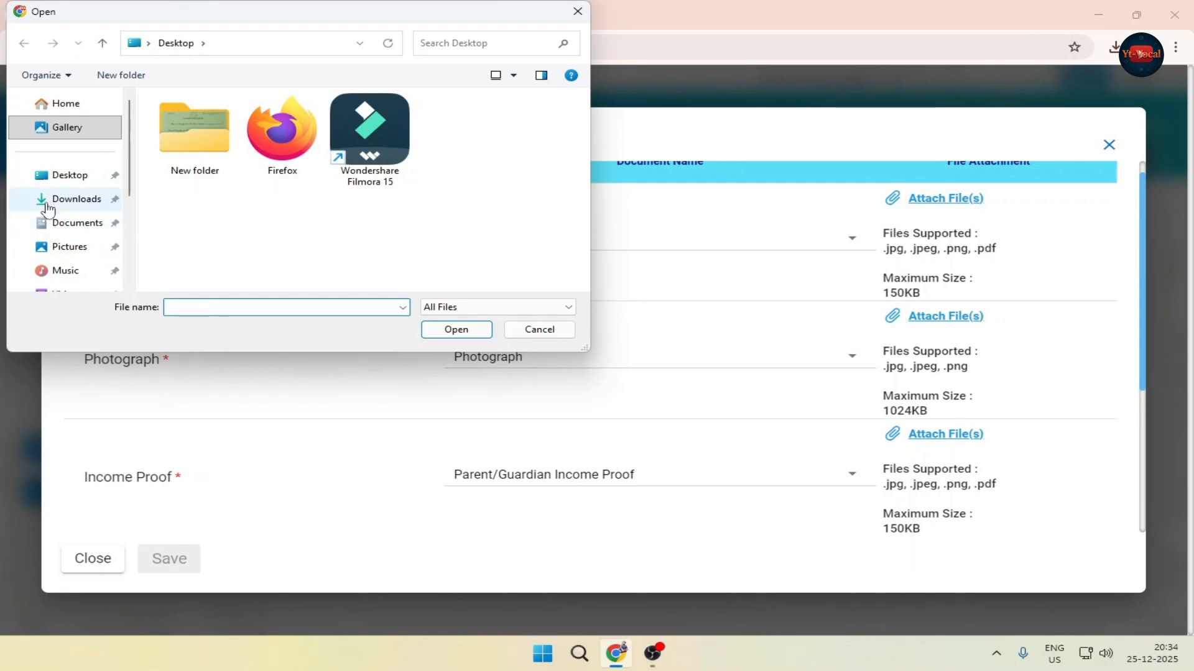
{"action": "left_click", "coordinate": [51, 202]}
{"action": "left_click", "coordinate": [206, 162]}
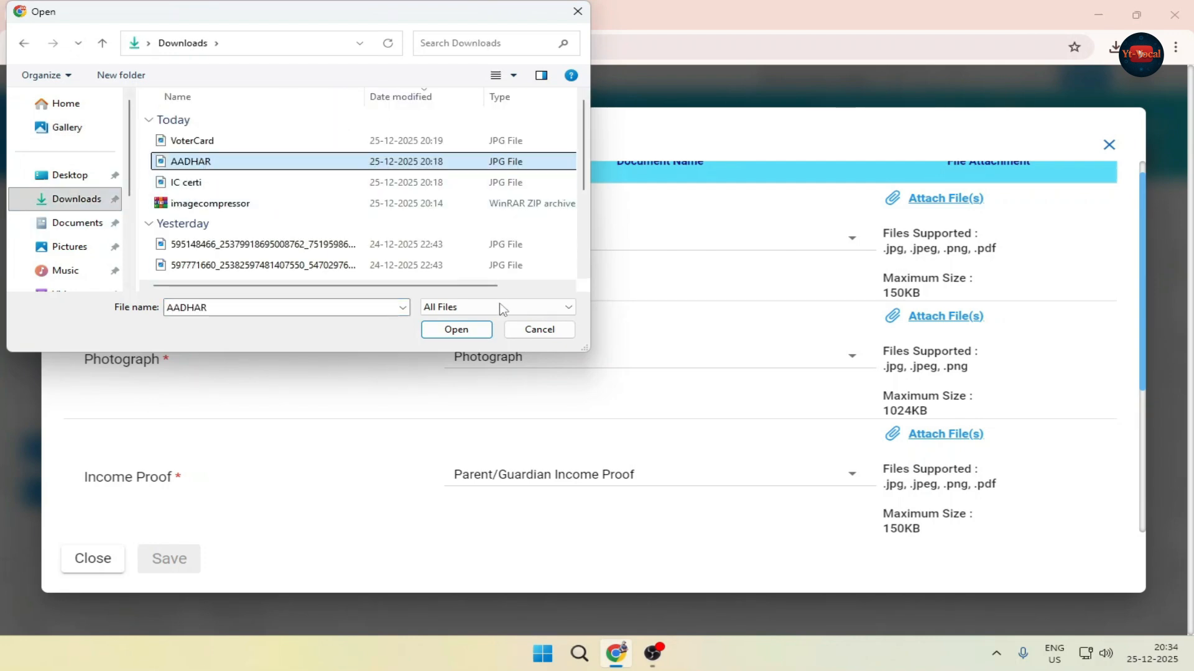
{"action": "left_click", "coordinate": [456, 330]}
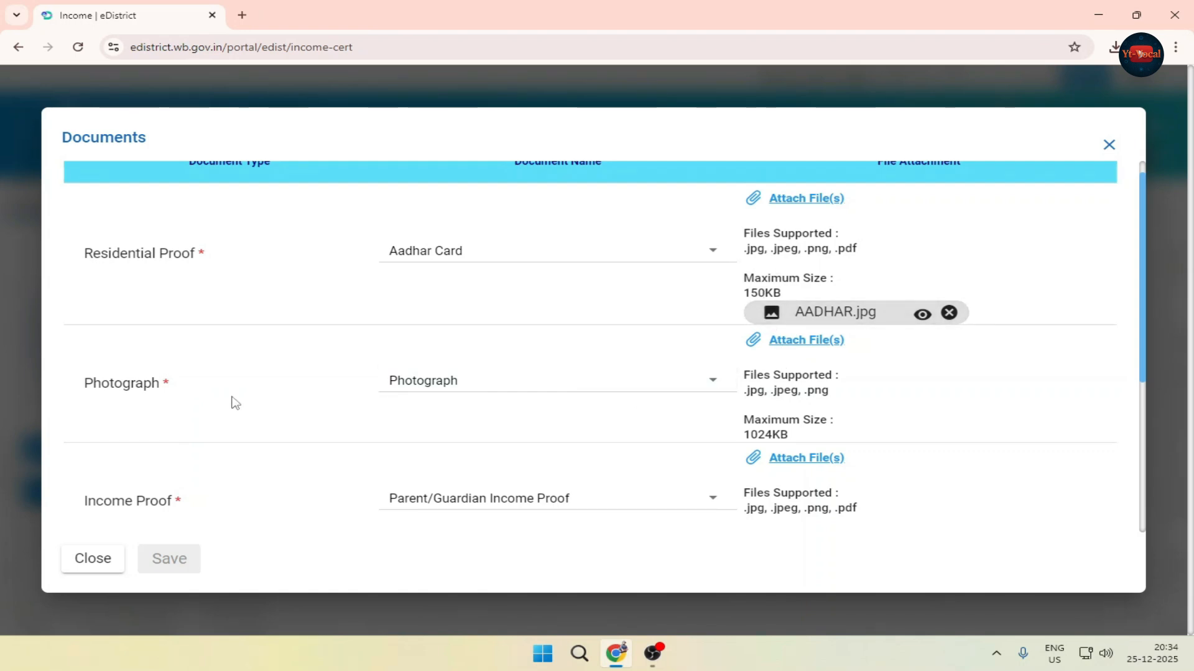
Step: Attach Baba Photo.jpg from the Desktop's New folder as the applicant photograph
{"action": "left_click", "coordinate": [807, 346]}
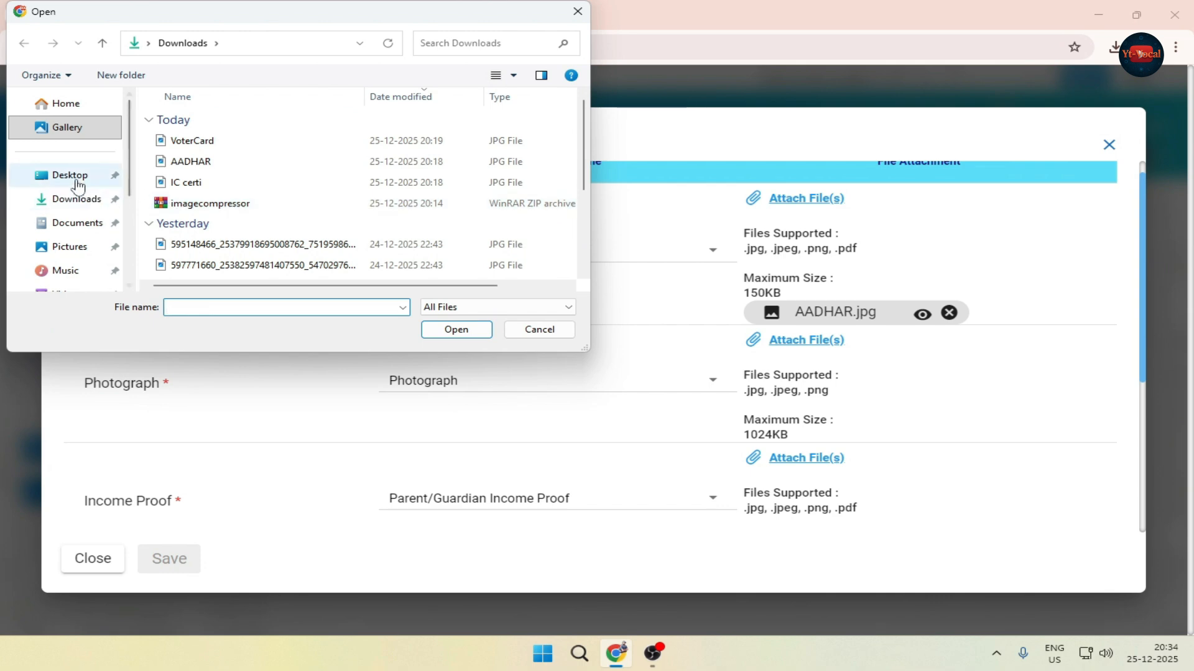
{"action": "left_click", "coordinate": [59, 175]}
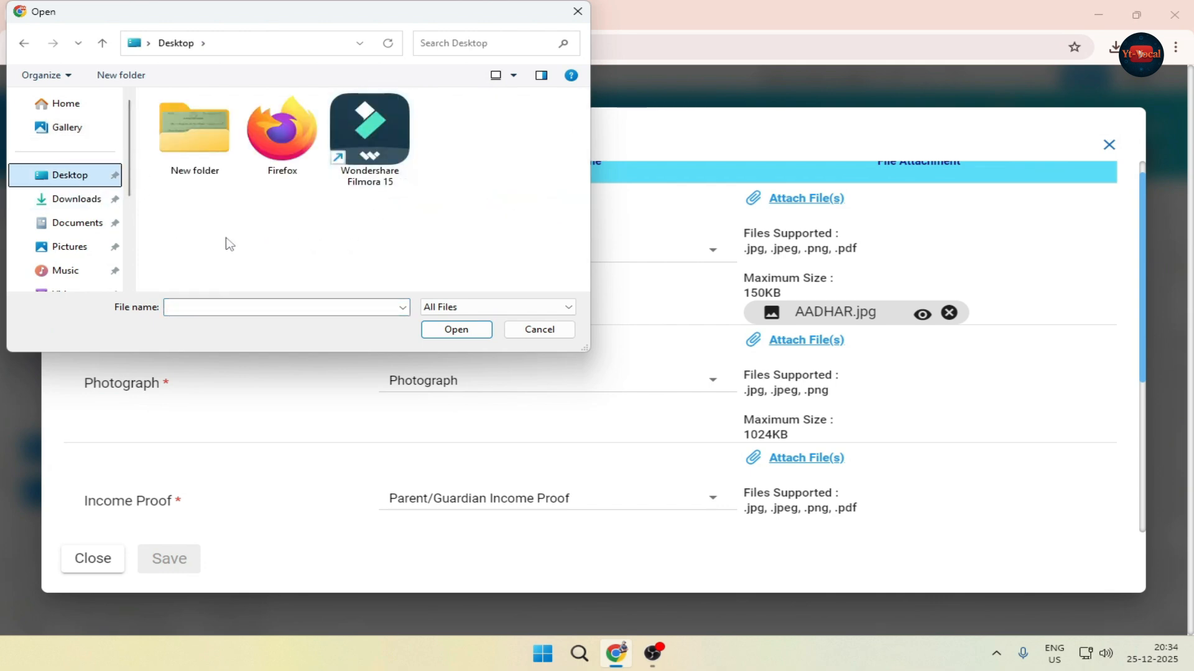
{"action": "double_click", "coordinate": [205, 156]}
{"action": "left_click", "coordinate": [302, 143]}
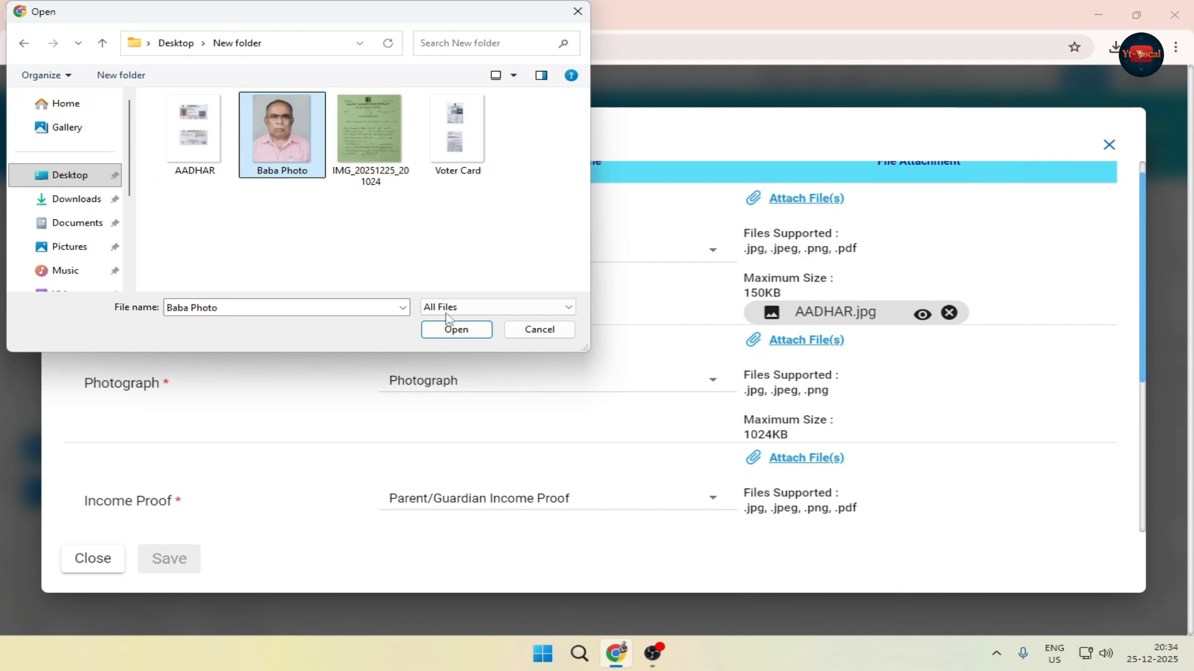
{"action": "left_click", "coordinate": [445, 334]}
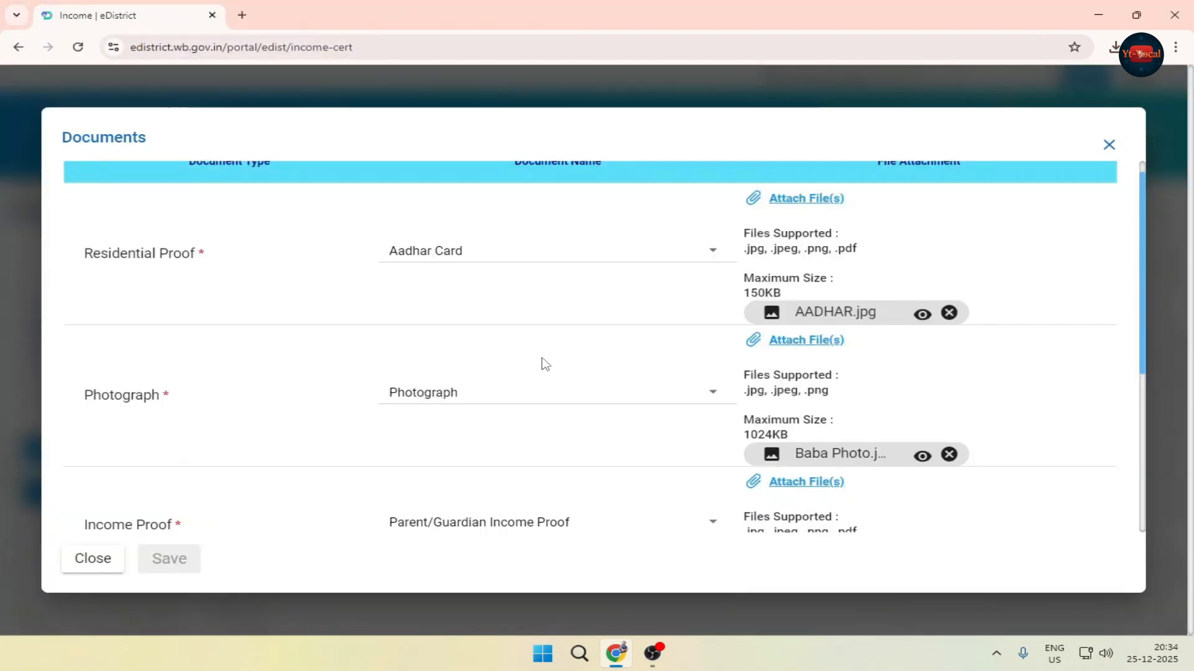
Step: Set the Income Proof type to 'Income proof from Gram Pradhan/Municipality Councilor'
{"action": "scroll", "coordinate": [525, 429], "scroll_direction": "down", "scroll_amount": 2}
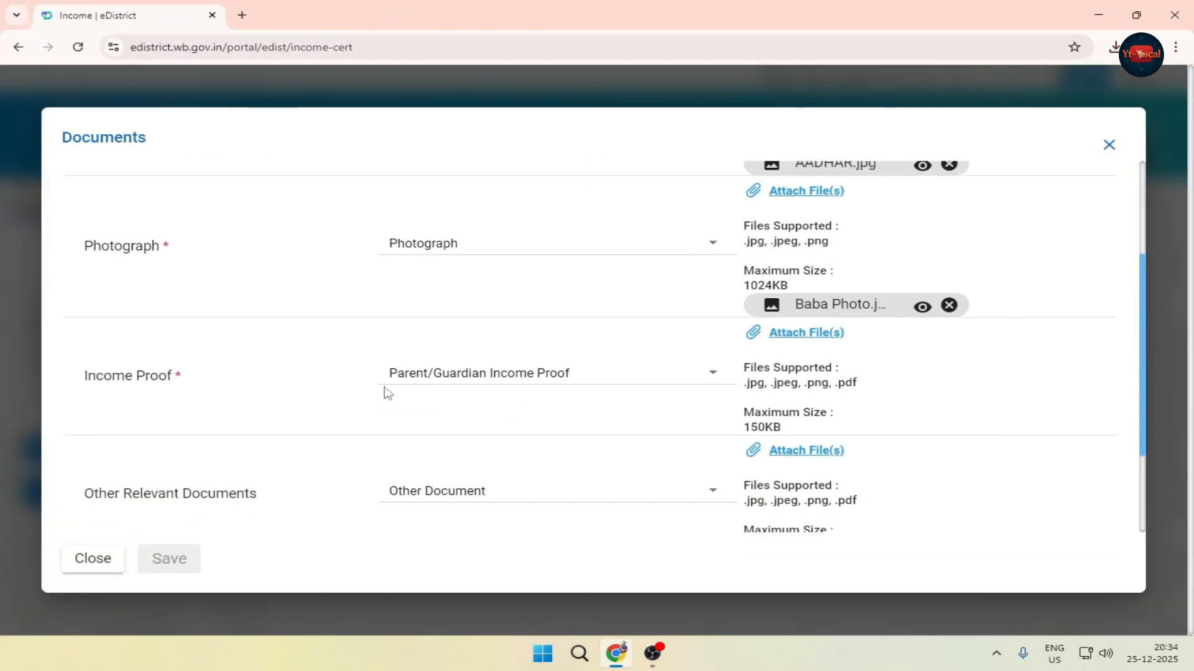
{"action": "left_click", "coordinate": [613, 377]}
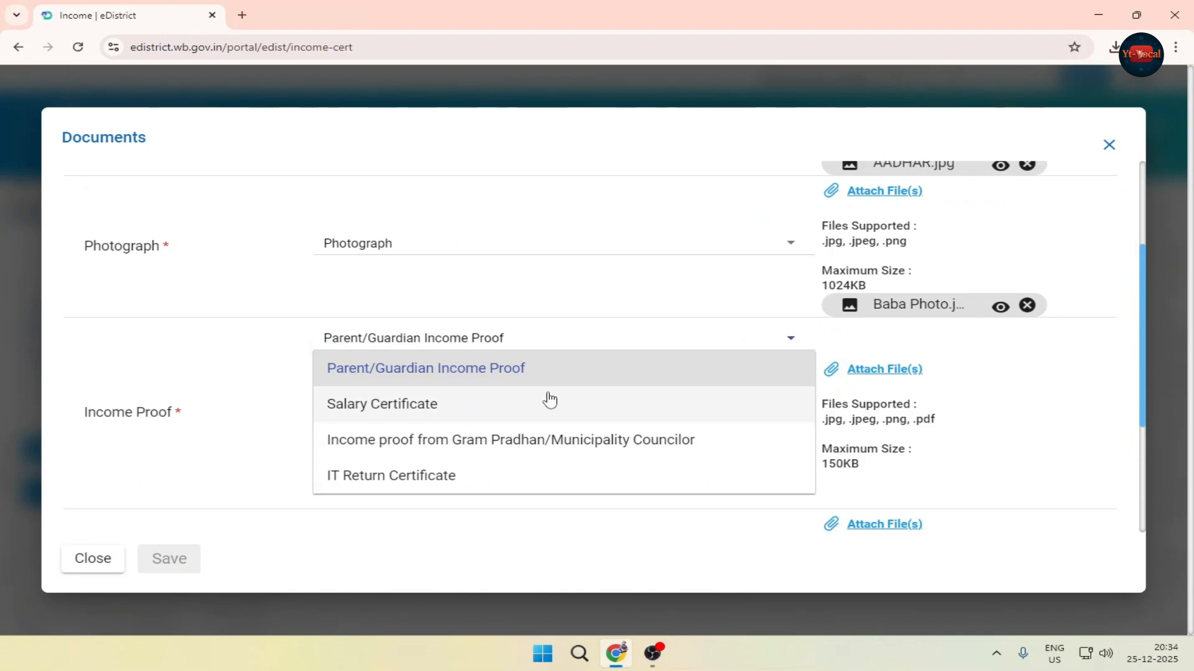
{"action": "scroll", "coordinate": [487, 421], "scroll_direction": "down", "scroll_amount": 1}
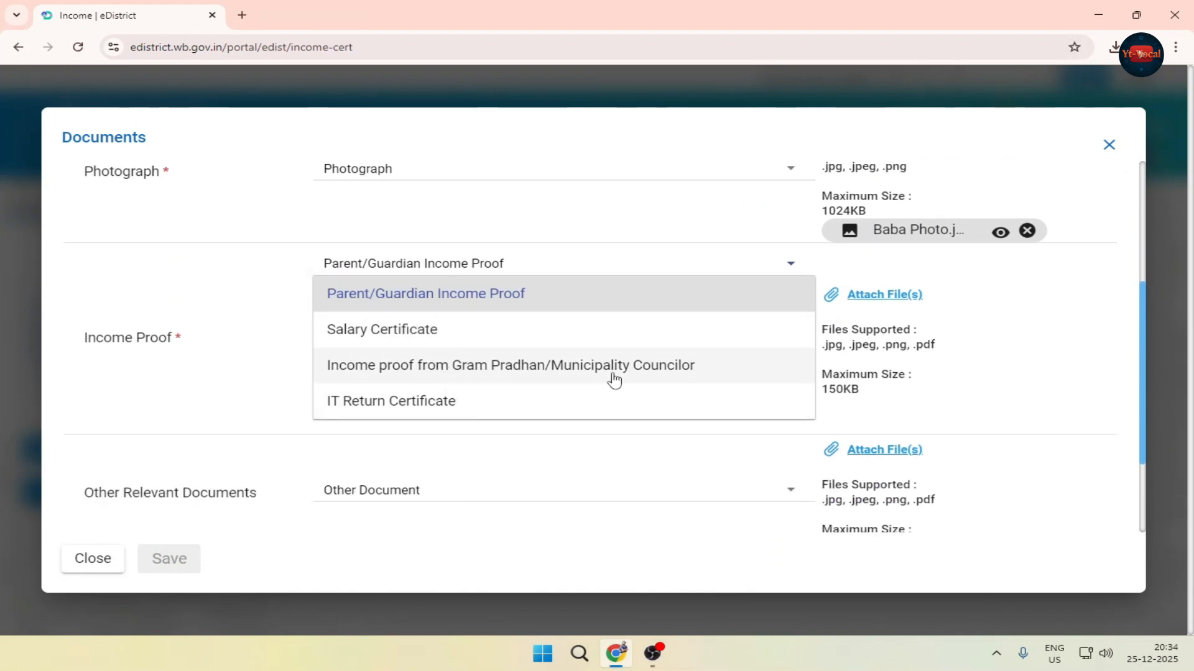
{"action": "left_click", "coordinate": [573, 373]}
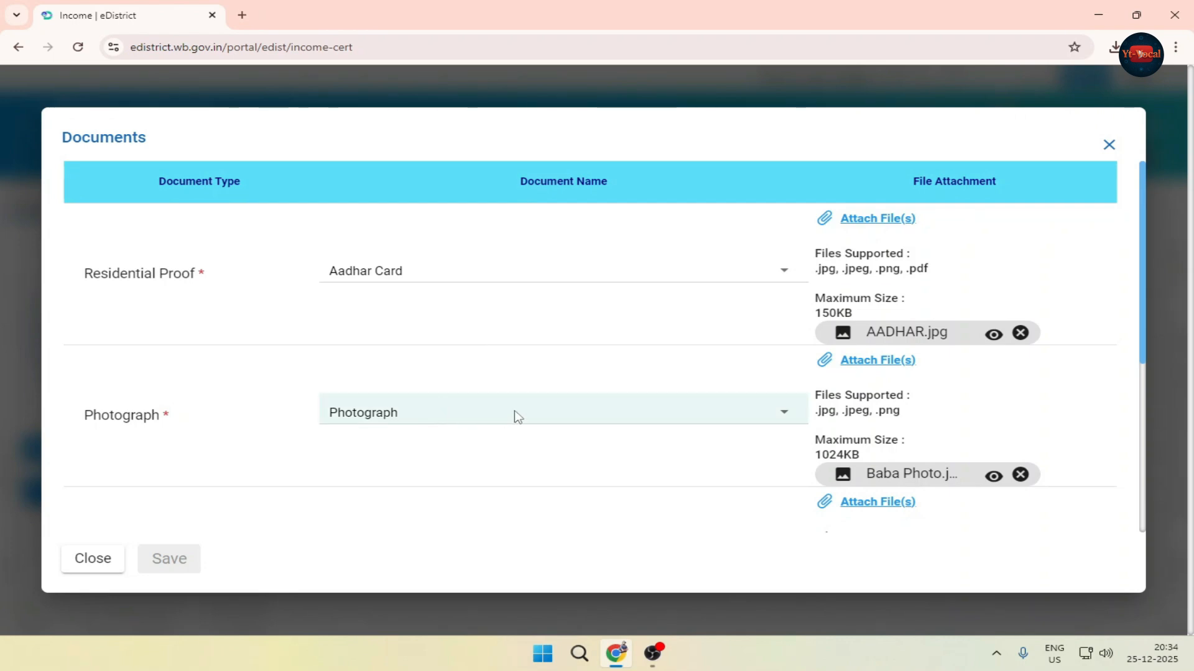
{"action": "scroll", "coordinate": [515, 413], "scroll_direction": "down", "scroll_amount": 3}
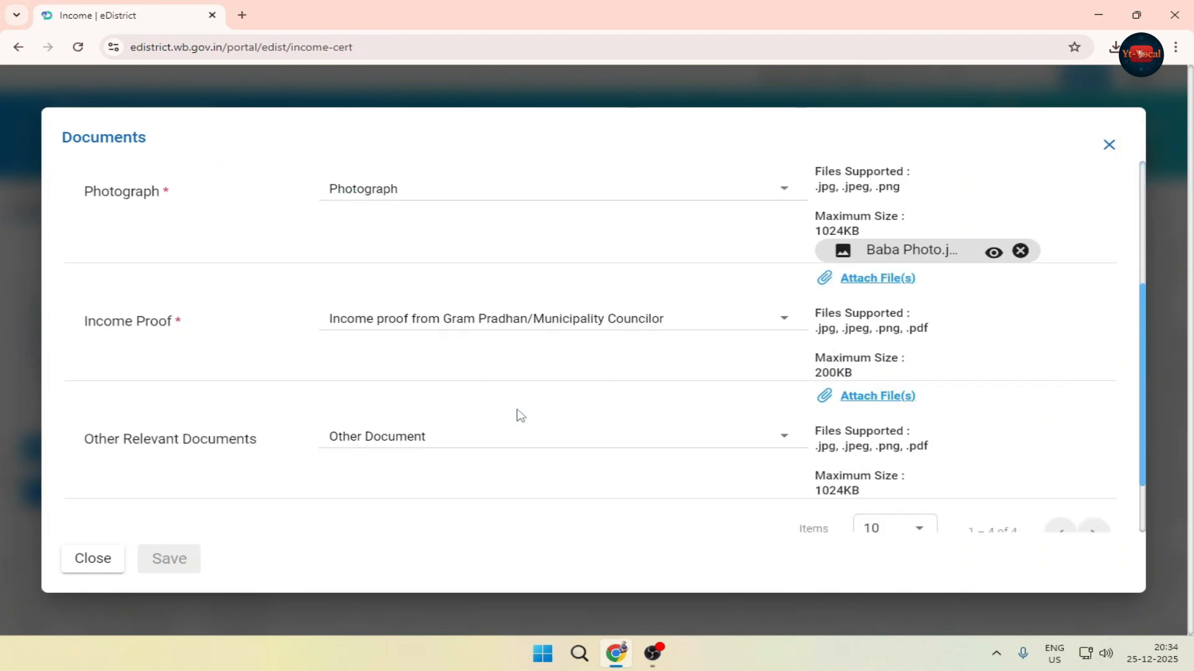
Step: After the first certificate image fails, attach the smaller IC certi.jpg from Downloads as income proof
{"action": "left_click", "coordinate": [867, 281]}
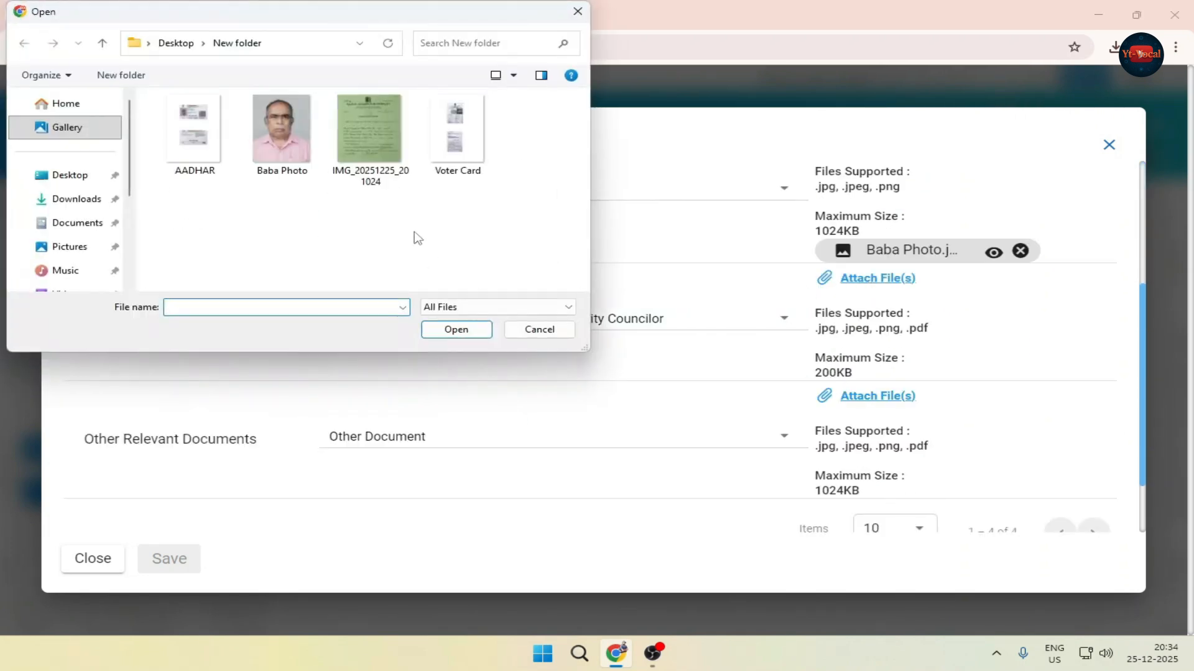
{"action": "left_click", "coordinate": [370, 139]}
{"action": "left_click", "coordinate": [438, 331]}
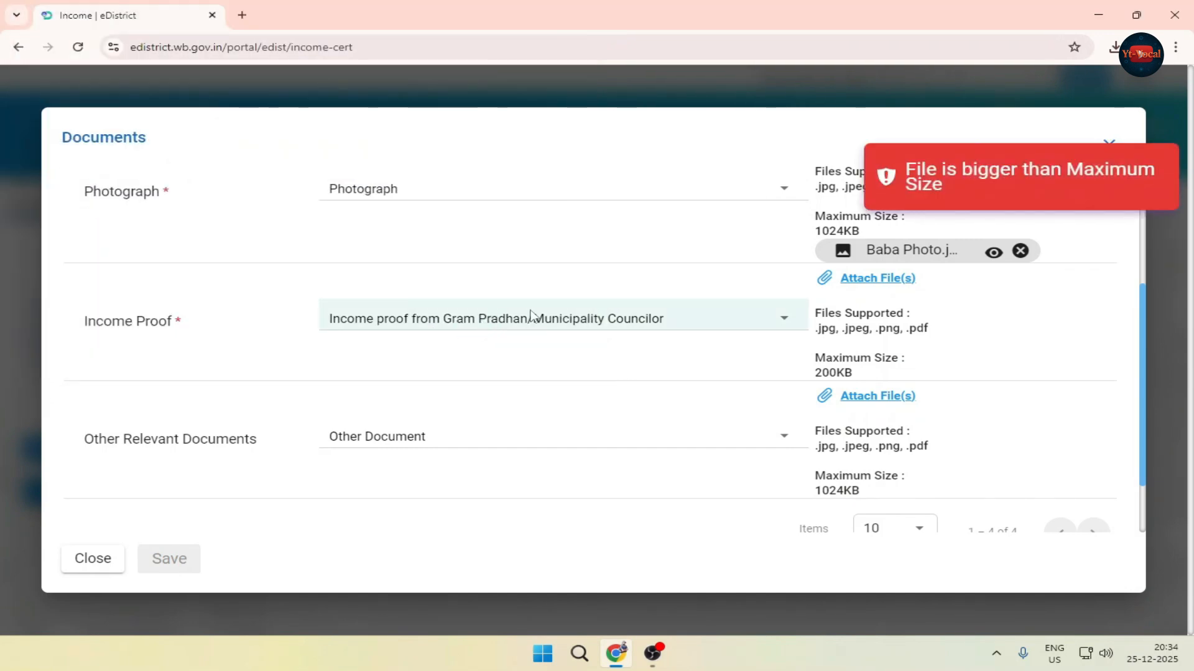
{"action": "left_click", "coordinate": [851, 401]}
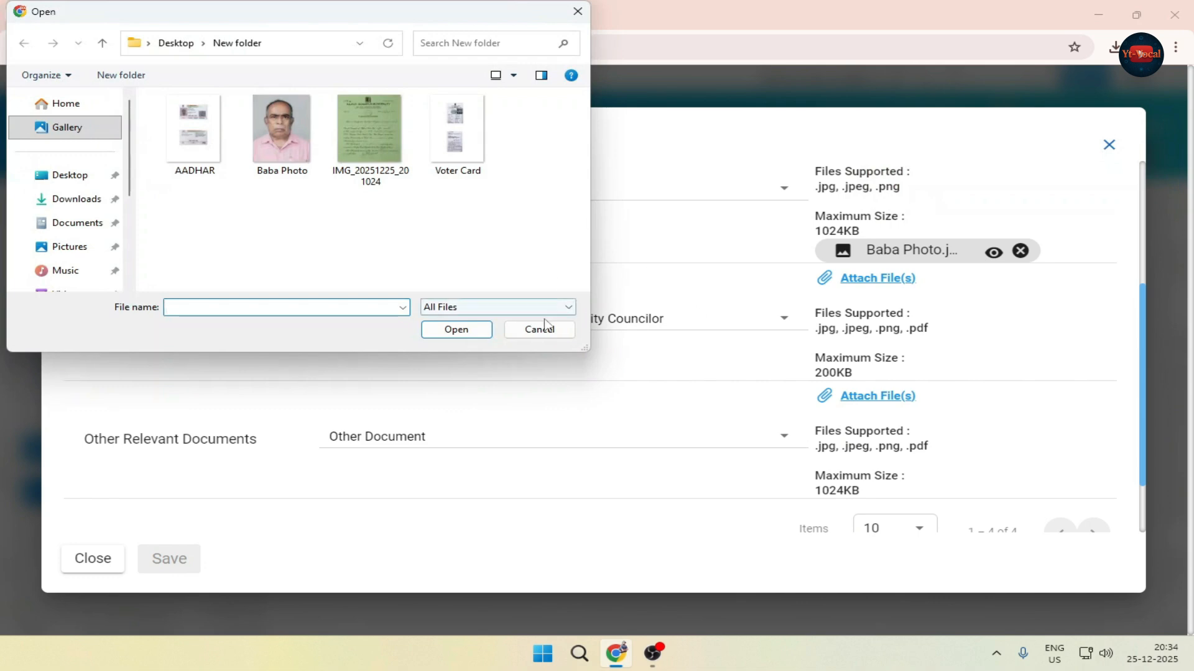
{"action": "left_click", "coordinate": [538, 328]}
{"action": "left_click", "coordinate": [850, 280]}
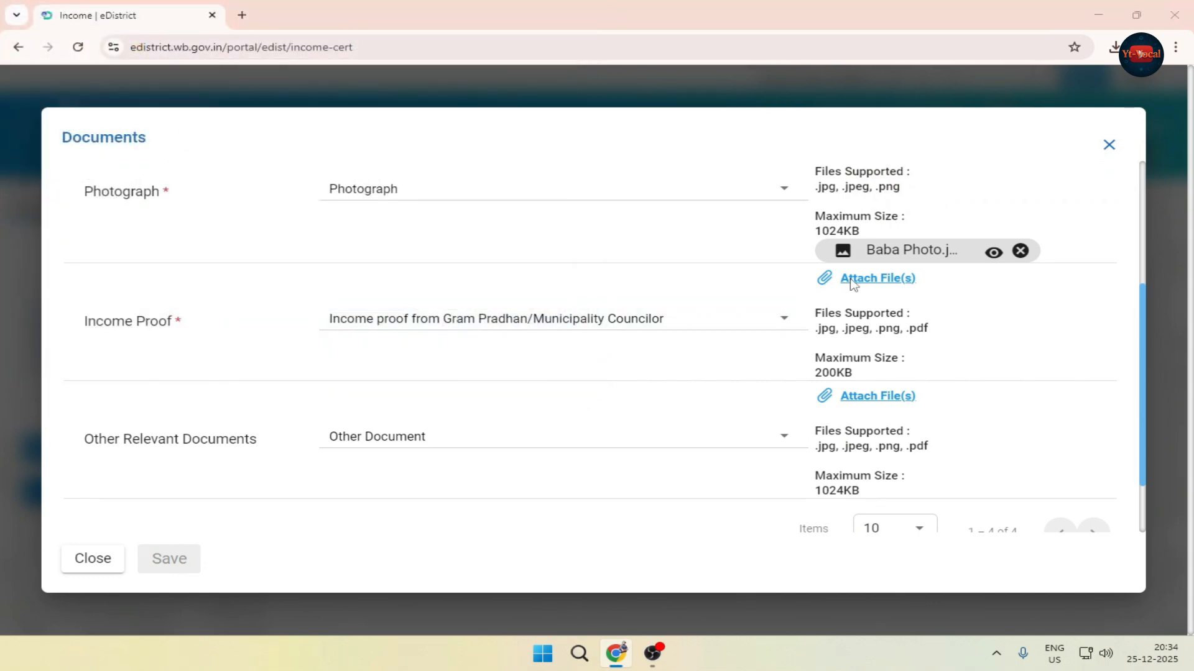
{"action": "left_click", "coordinate": [84, 200]}
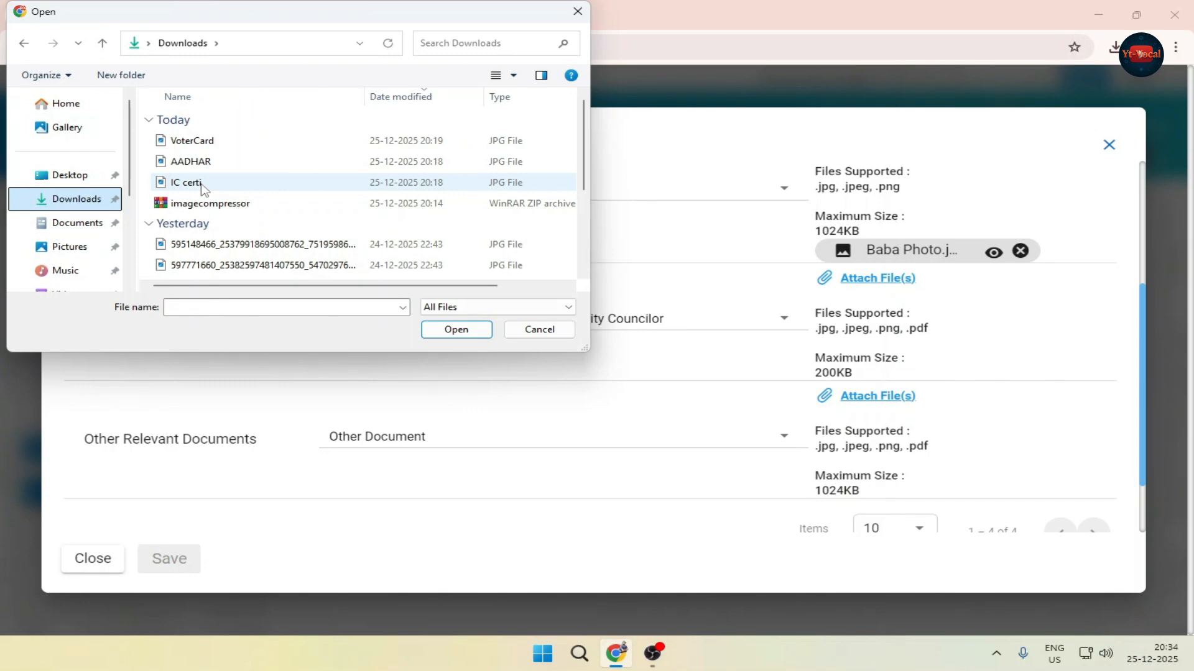
{"action": "left_click", "coordinate": [205, 184]}
{"action": "left_click", "coordinate": [456, 330]}
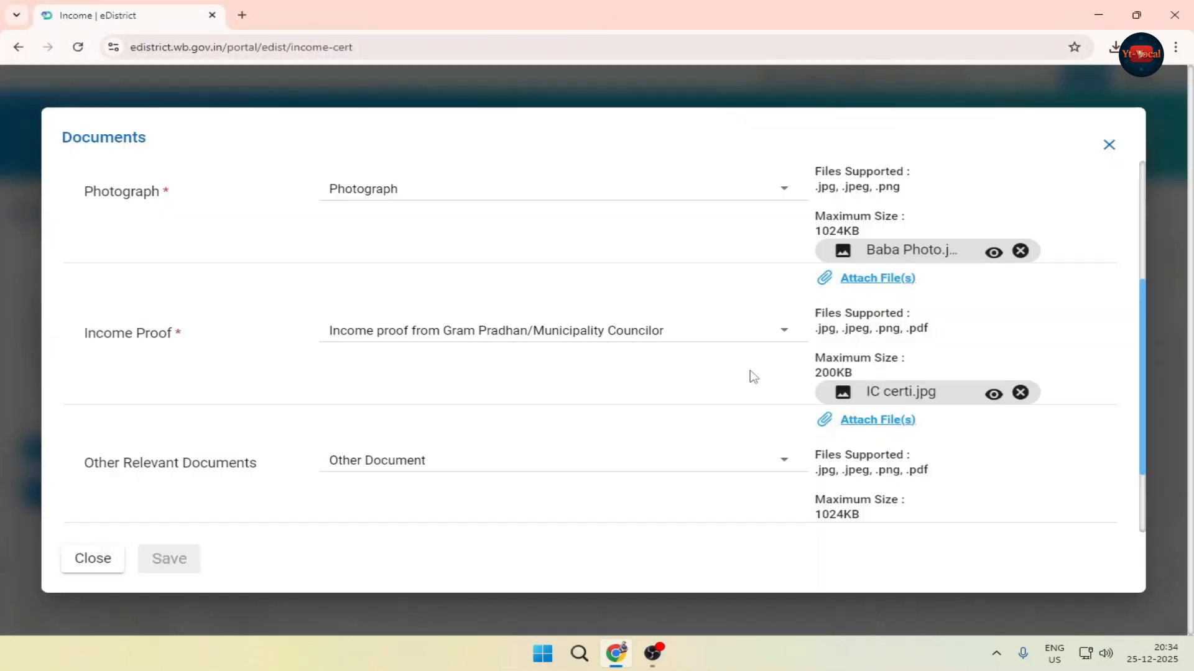
{"action": "scroll", "coordinate": [653, 421], "scroll_direction": "down", "scroll_amount": 3}
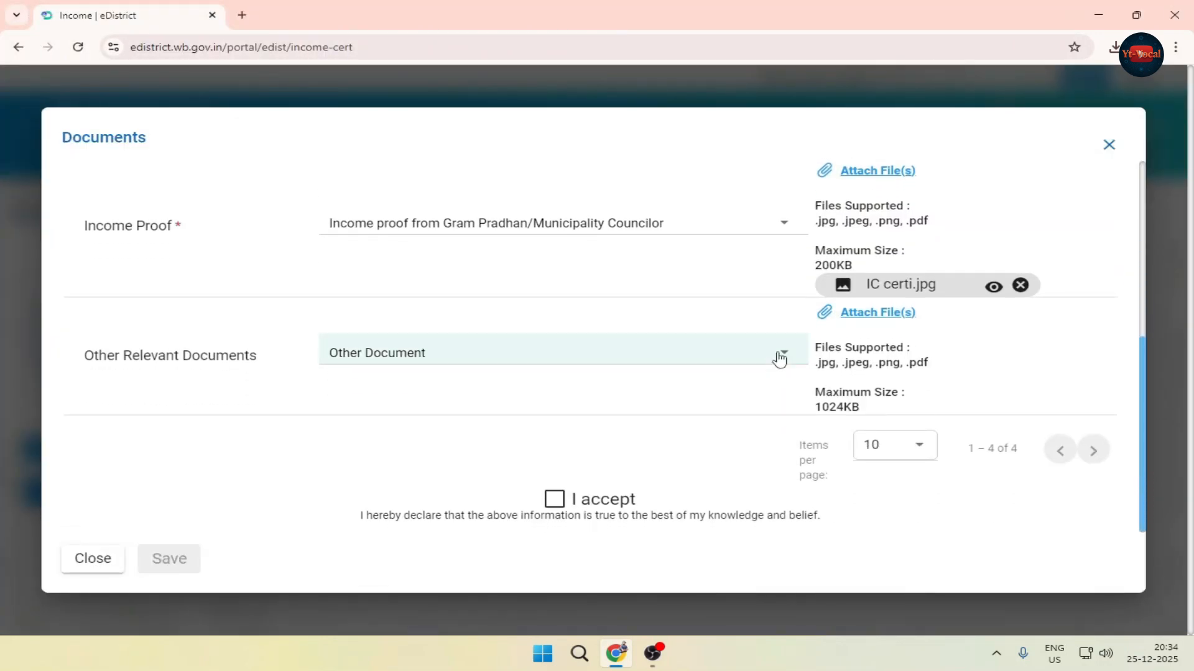
Step: Attach VoterCard.jpg as an Other Document under Other Relevant Documents
{"action": "left_click", "coordinate": [779, 359]}
{"action": "left_click", "coordinate": [714, 370]}
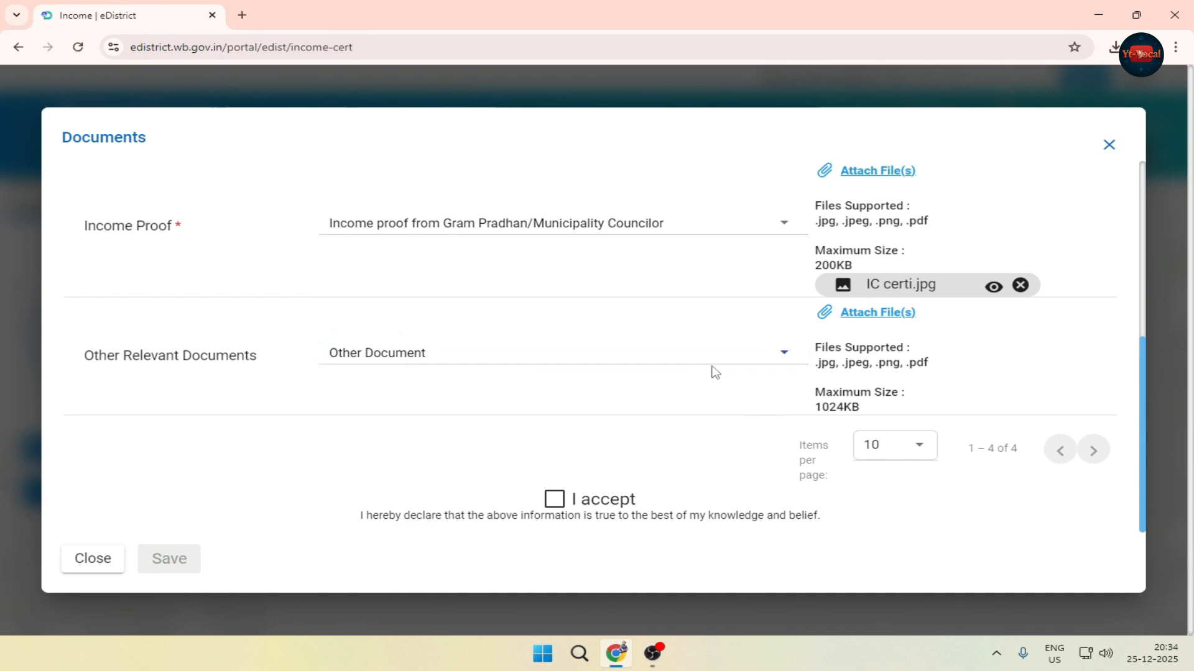
{"action": "left_click", "coordinate": [854, 313]}
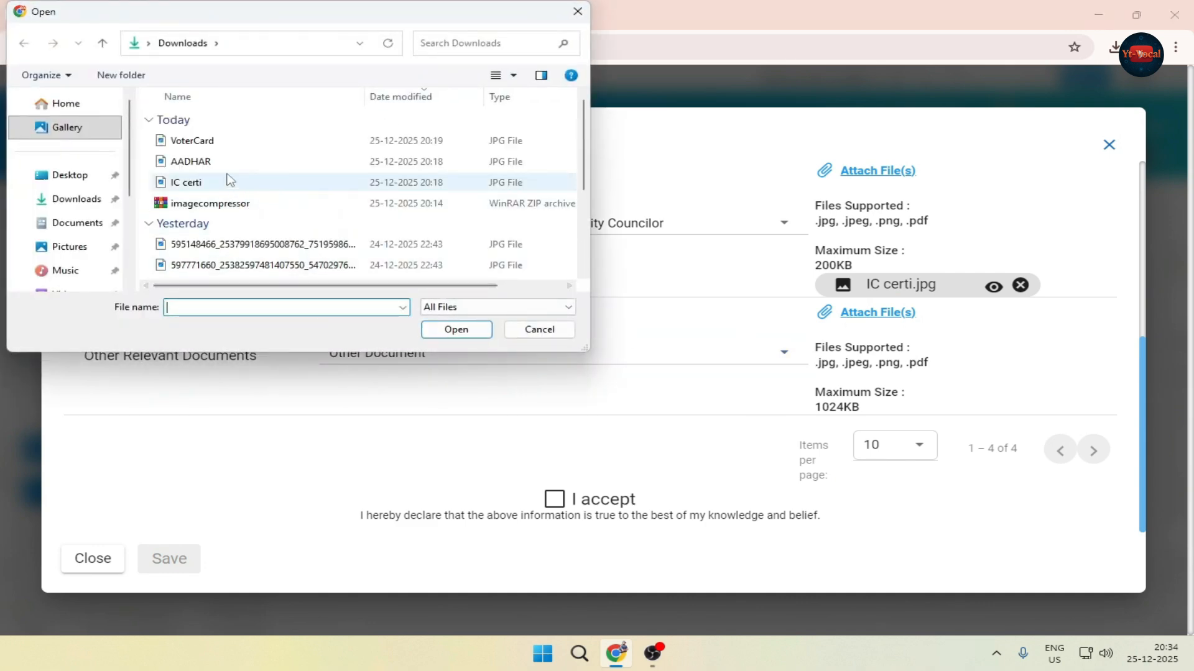
{"action": "left_click", "coordinate": [192, 143]}
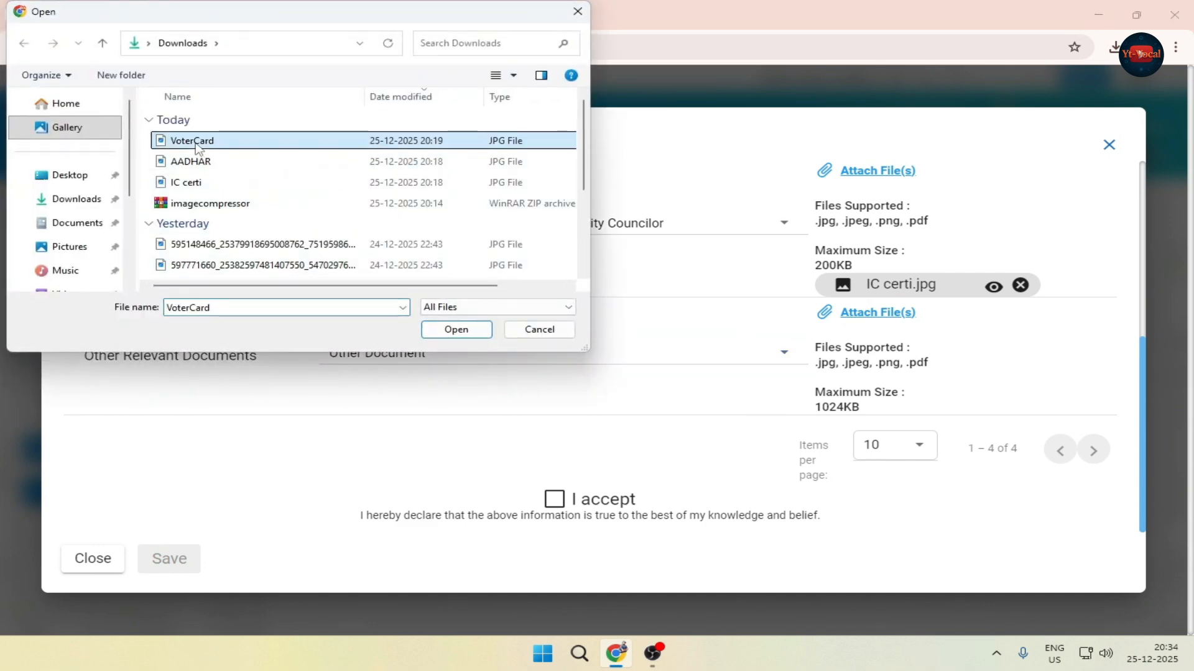
{"action": "left_click", "coordinate": [427, 334]}
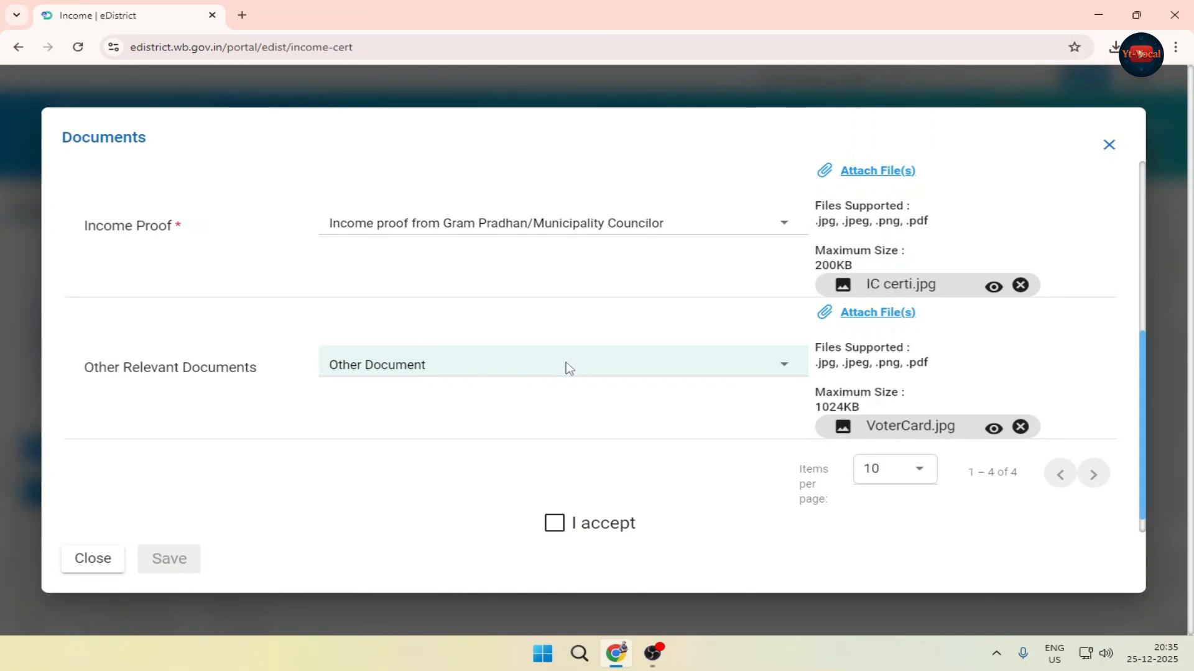
Step: Accept the truthfulness declaration and save all uploaded documents
{"action": "scroll", "coordinate": [566, 366], "scroll_direction": "down", "scroll_amount": 1}
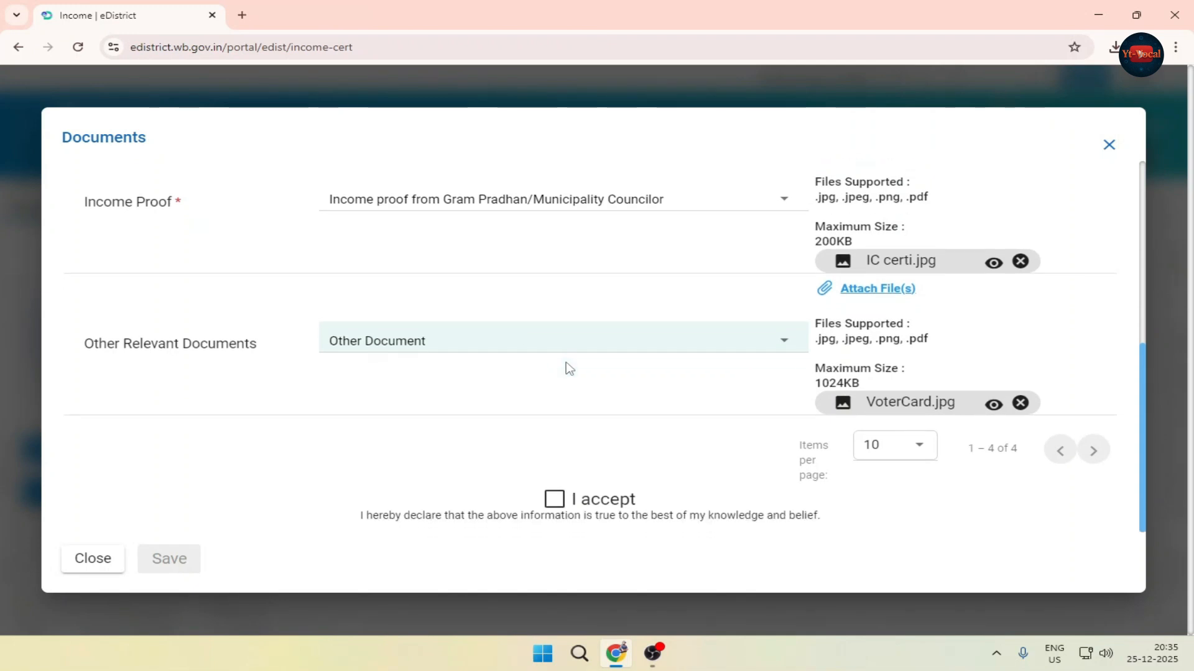
{"action": "left_click", "coordinate": [555, 502]}
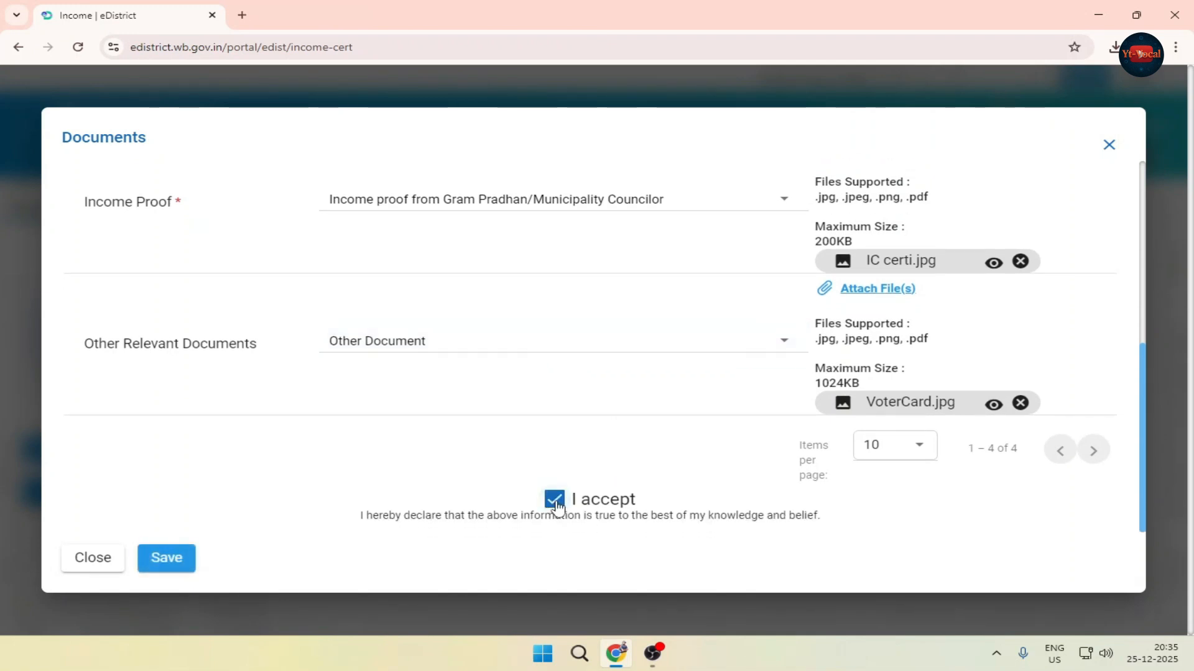
{"action": "left_click", "coordinate": [176, 563]}
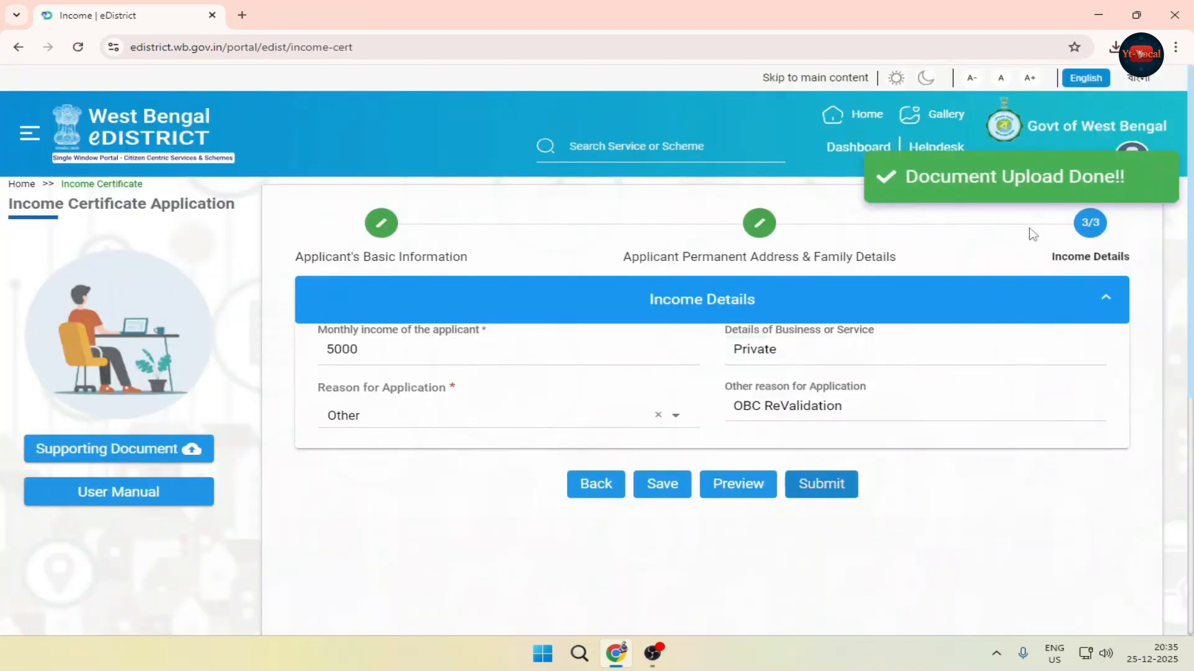
Step: Submit the Income Certificate application, check the AIN summary's download options, and close it
{"action": "left_click", "coordinate": [831, 487]}
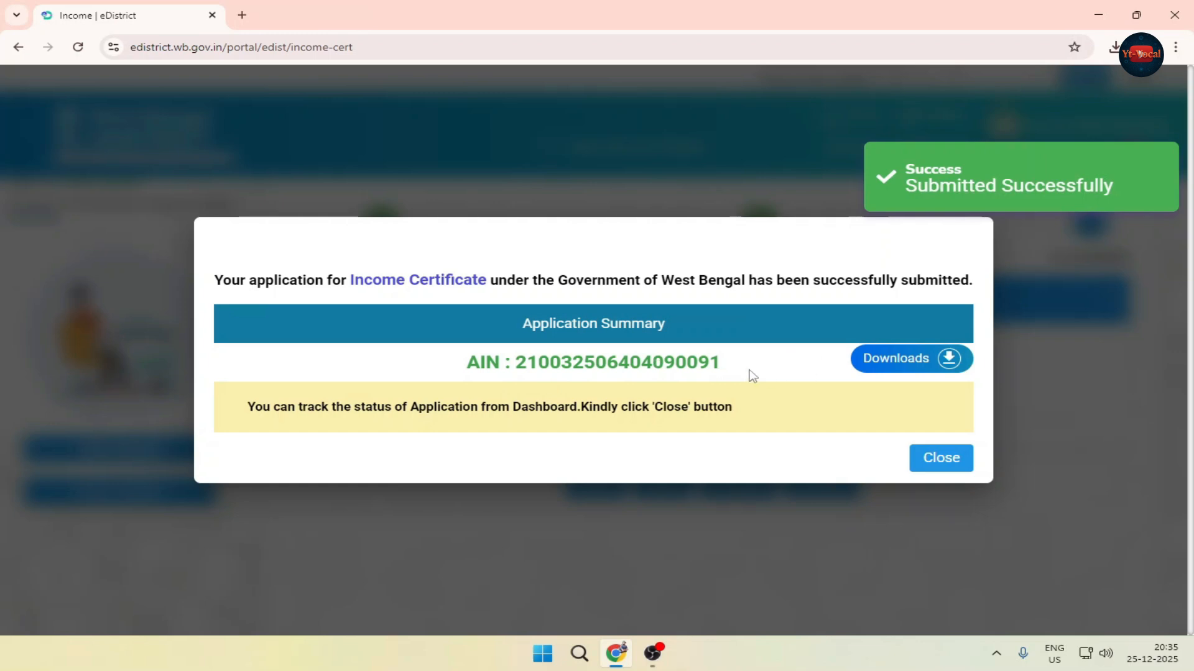
{"action": "left_click", "coordinate": [914, 357]}
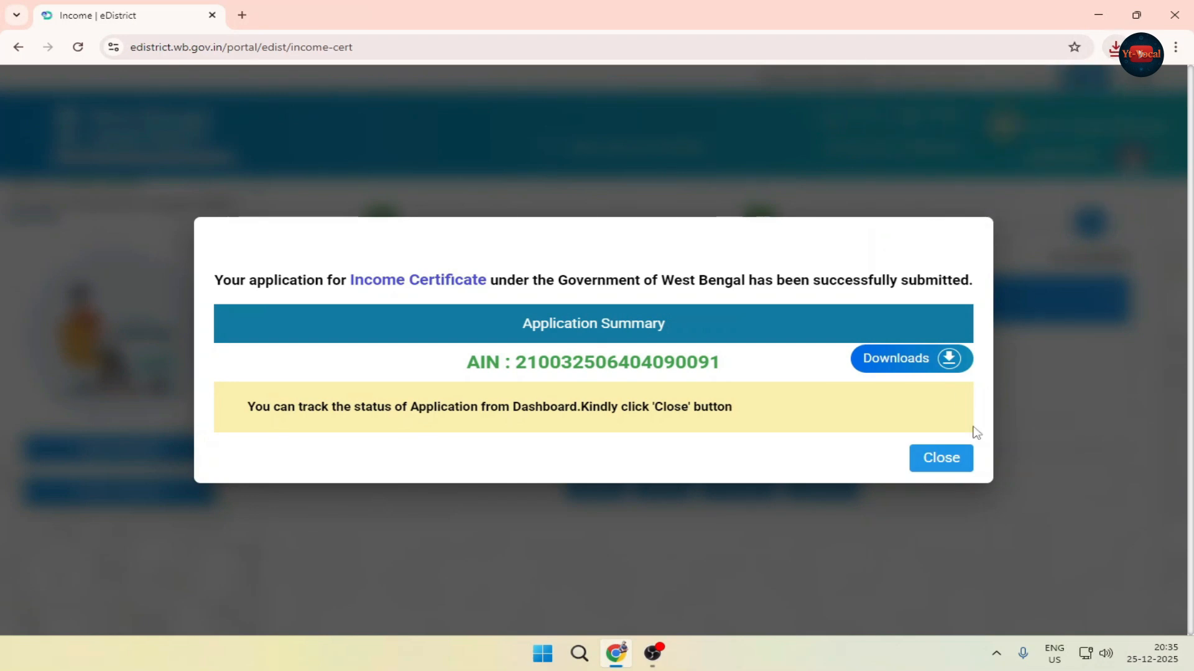
{"action": "left_click", "coordinate": [936, 462]}
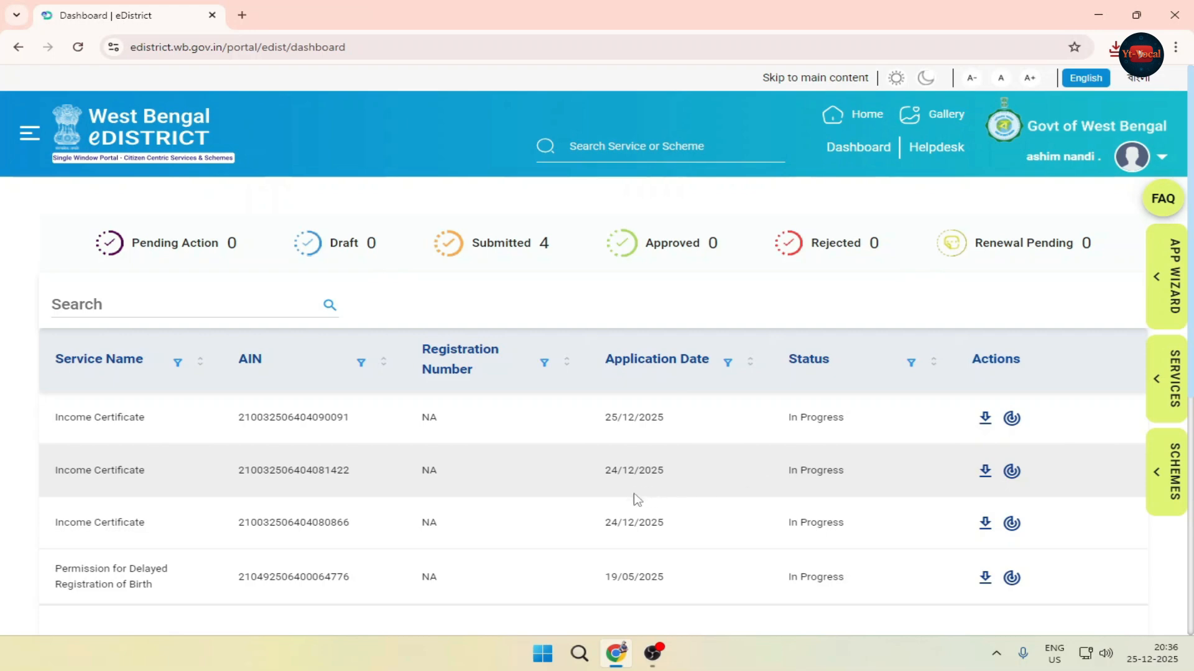
Step: Scroll the dashboard to check the new 25/12/2025 Income Certificate listed In Progress
{"action": "scroll", "coordinate": [638, 500], "scroll_direction": "down", "scroll_amount": 5}
{"action": "scroll", "coordinate": [621, 494], "scroll_direction": "up", "scroll_amount": 5}
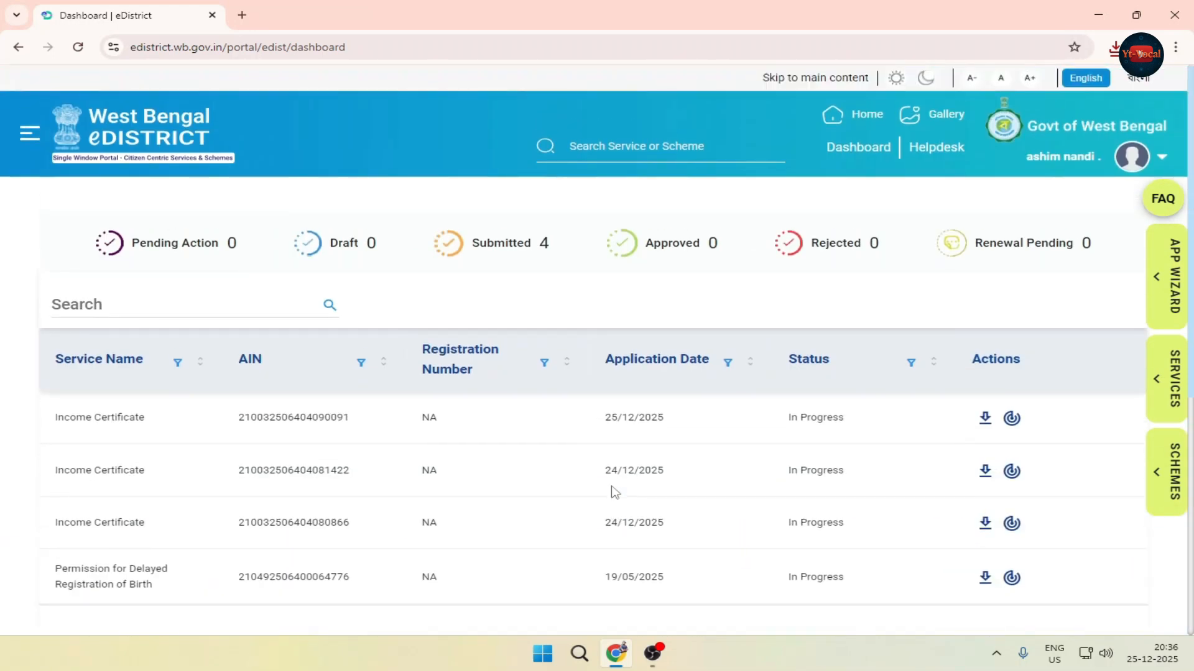